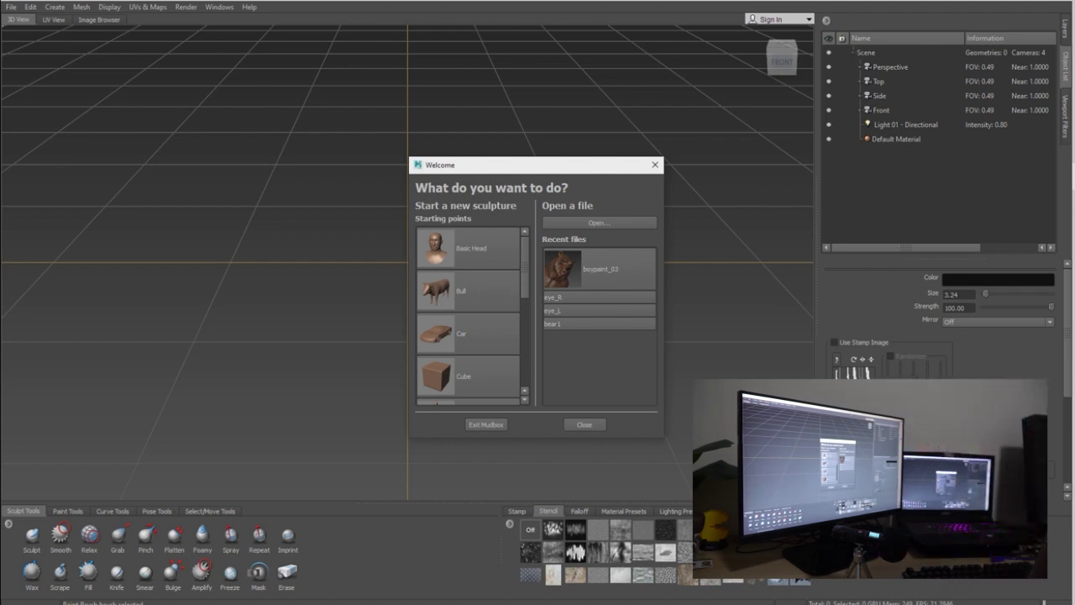
Start a new sculpture from the Basic Head starting point
left_click_drag(535, 165, 509, 110)
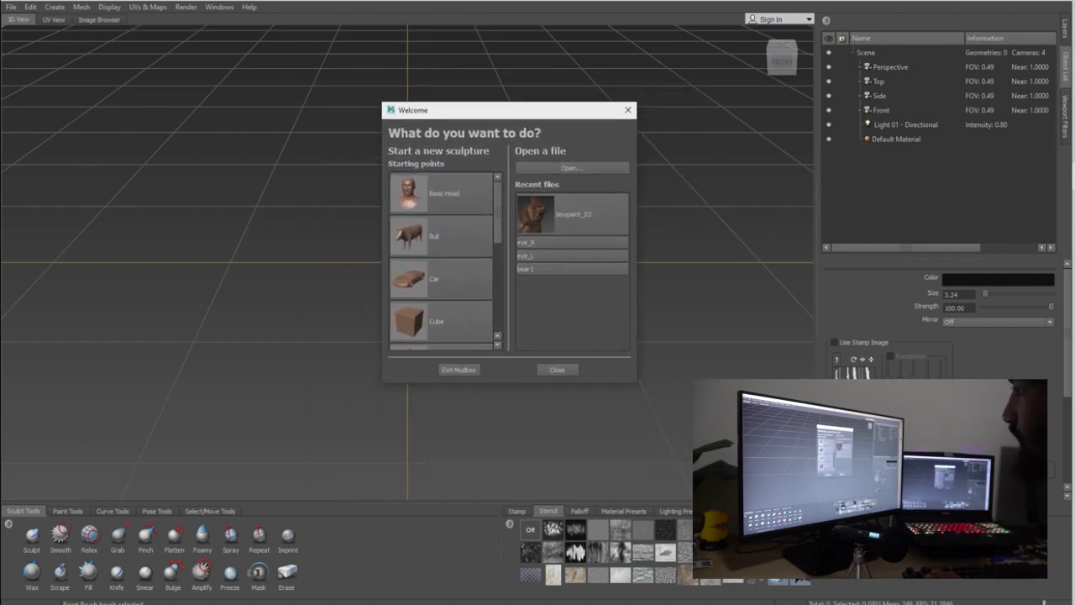
scroll(439, 302, "down", 3)
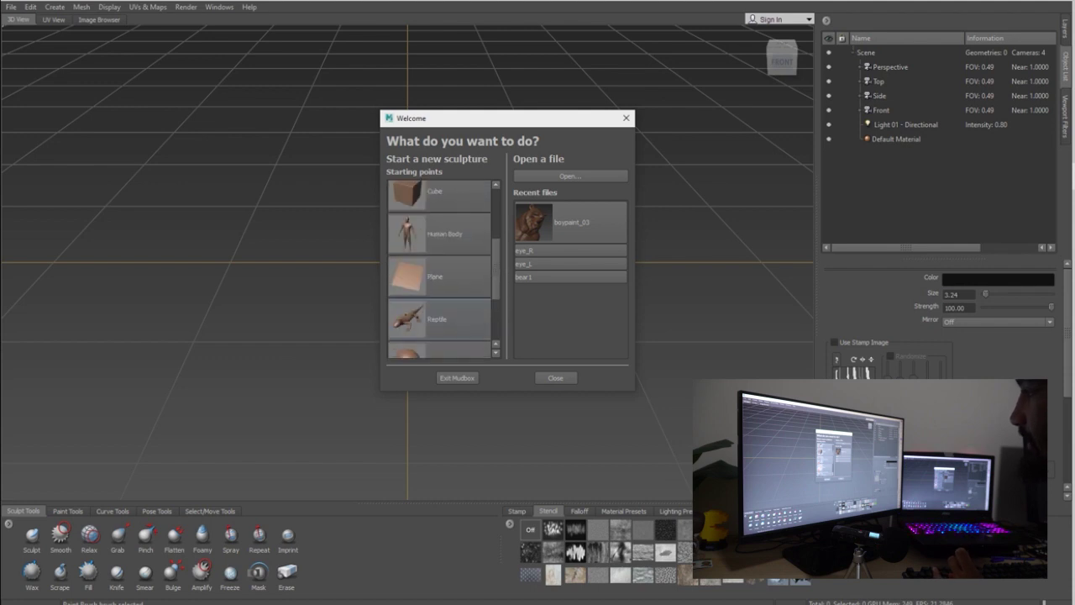
scroll(439, 264, "up", 3)
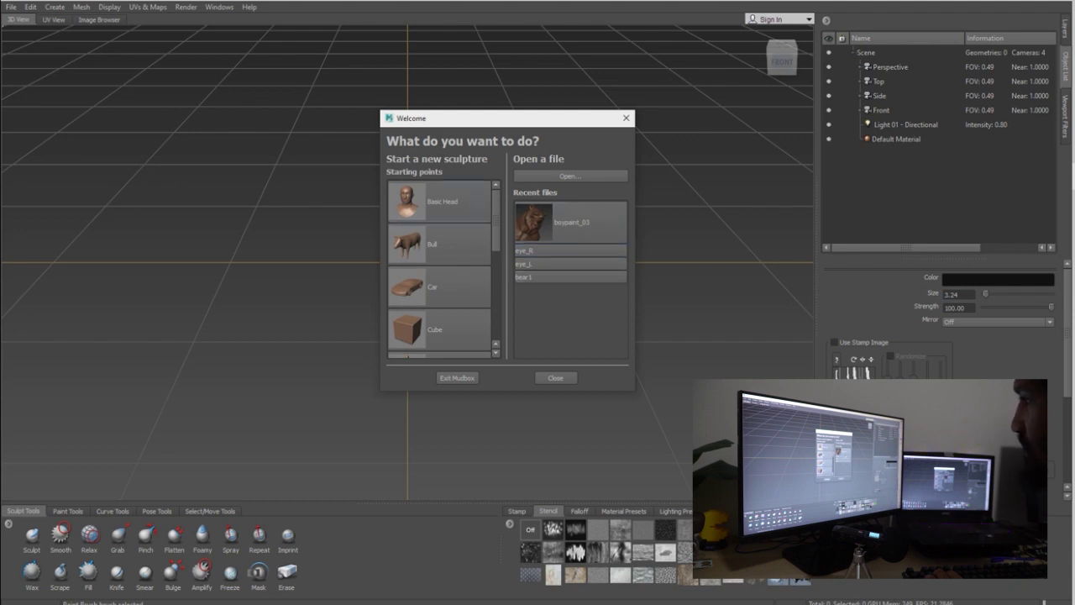
scroll(439, 265, "down", 4)
scroll(438, 265, "up", 4)
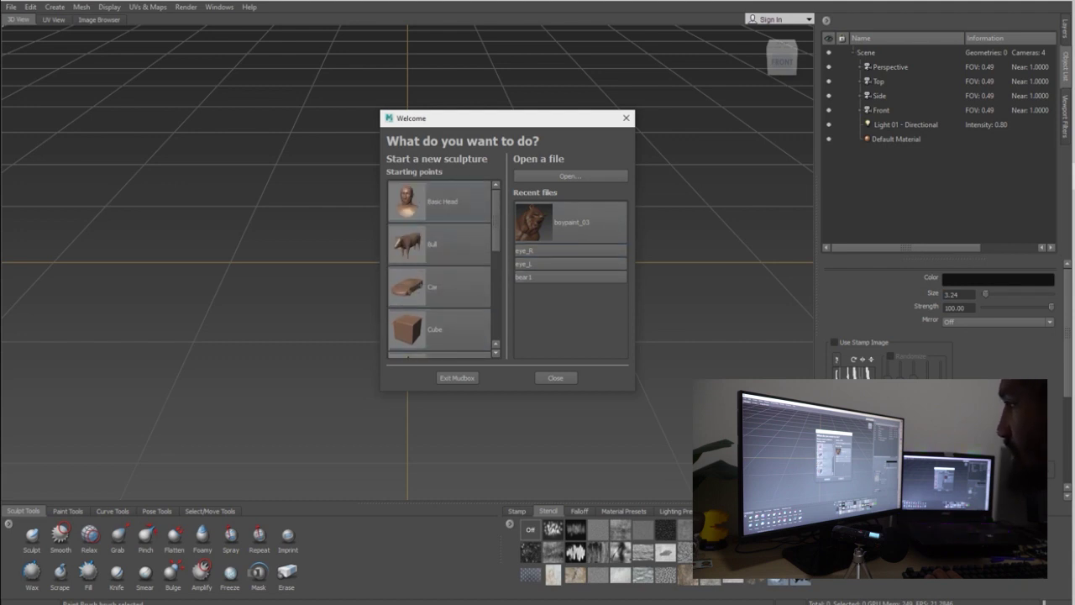
left_click(439, 202)
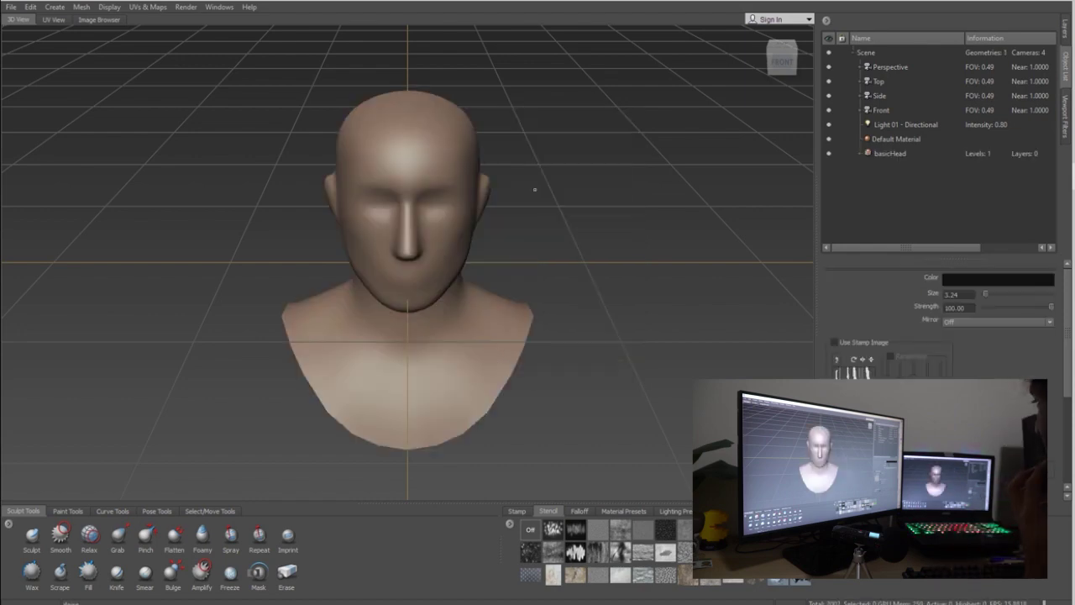
Display the head's paint layers and bring up the set of paint tools
mouse_move(534, 189)
left_mouse_down("alt")
mouse_move(492, 181)
mouse_move(546, 171)
left_mouse_up("alt")
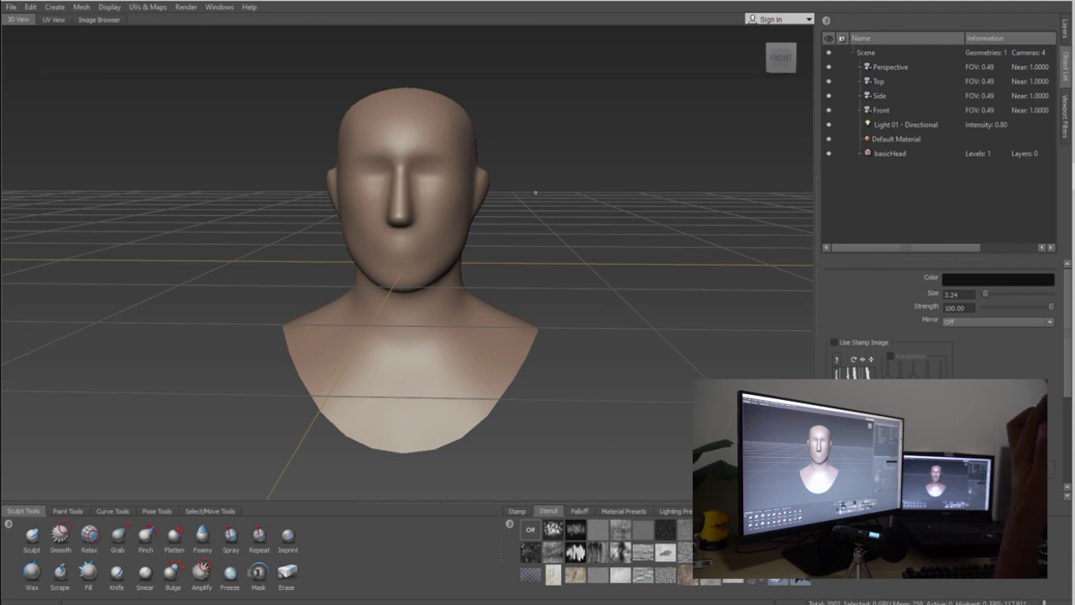
mouse_move(511, 177)
left_mouse_down("alt")
mouse_move(528, 169)
mouse_move(527, 188)
left_mouse_up("alt")
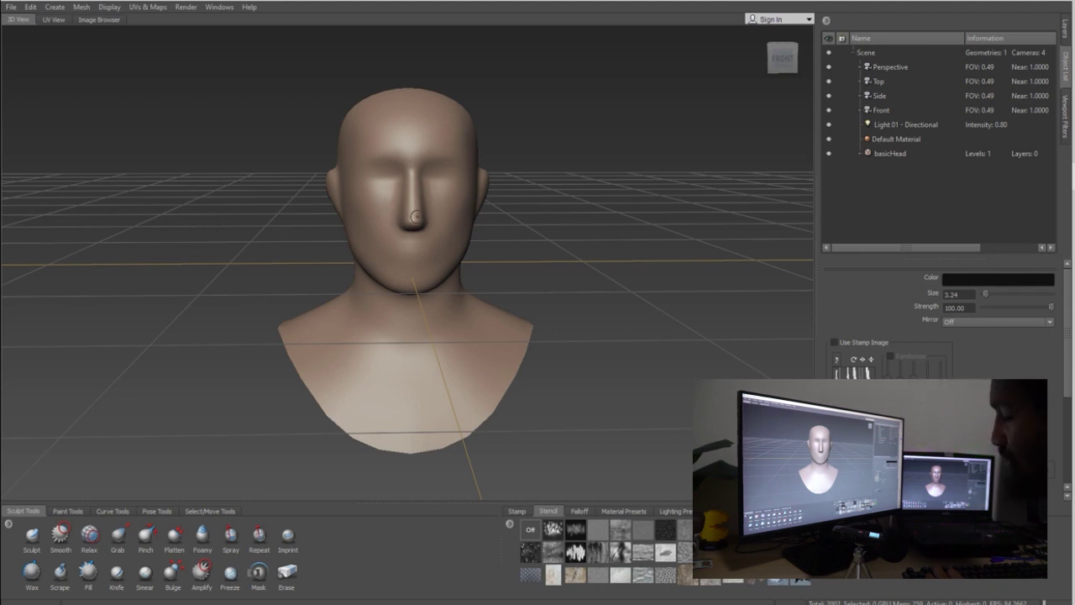
mouse_move(582, 217)
left_mouse_down("alt")
mouse_move(607, 236)
mouse_move(547, 235)
mouse_move(561, 232)
left_mouse_up("alt")
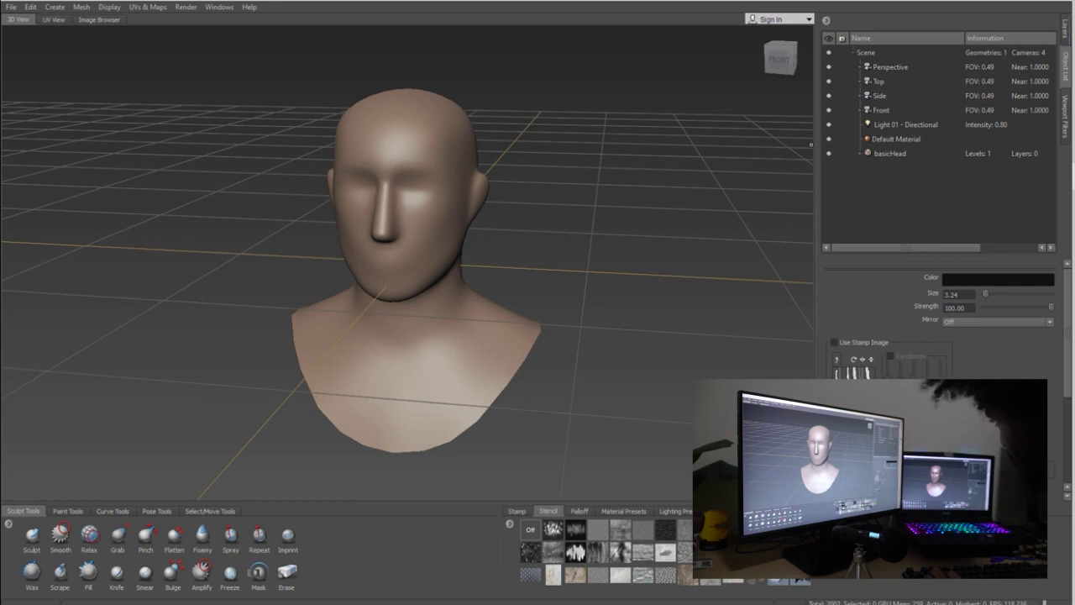
left_click(1065, 29)
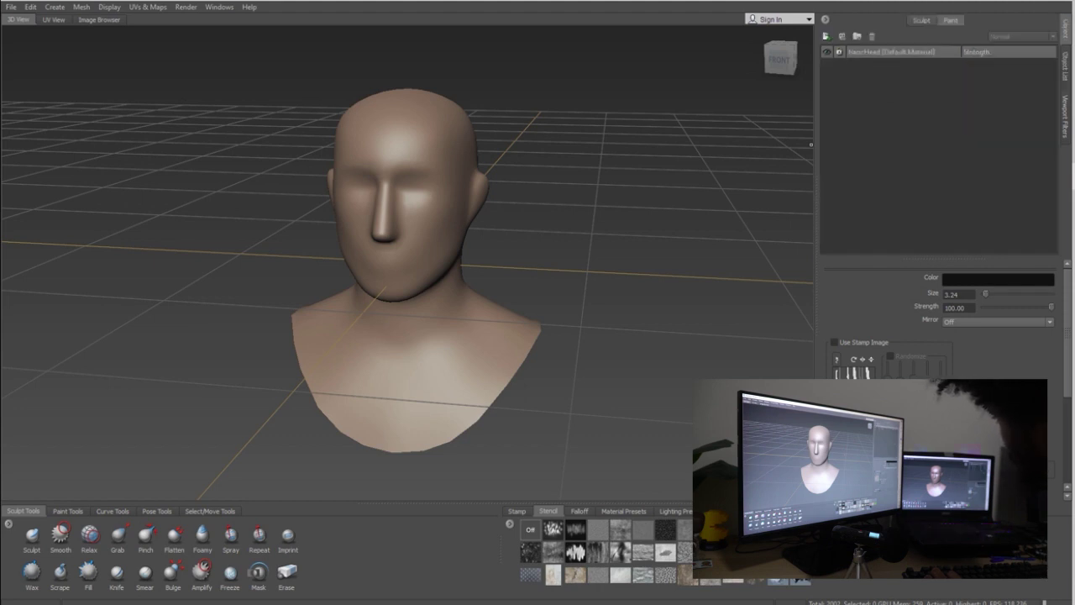
left_click(921, 21)
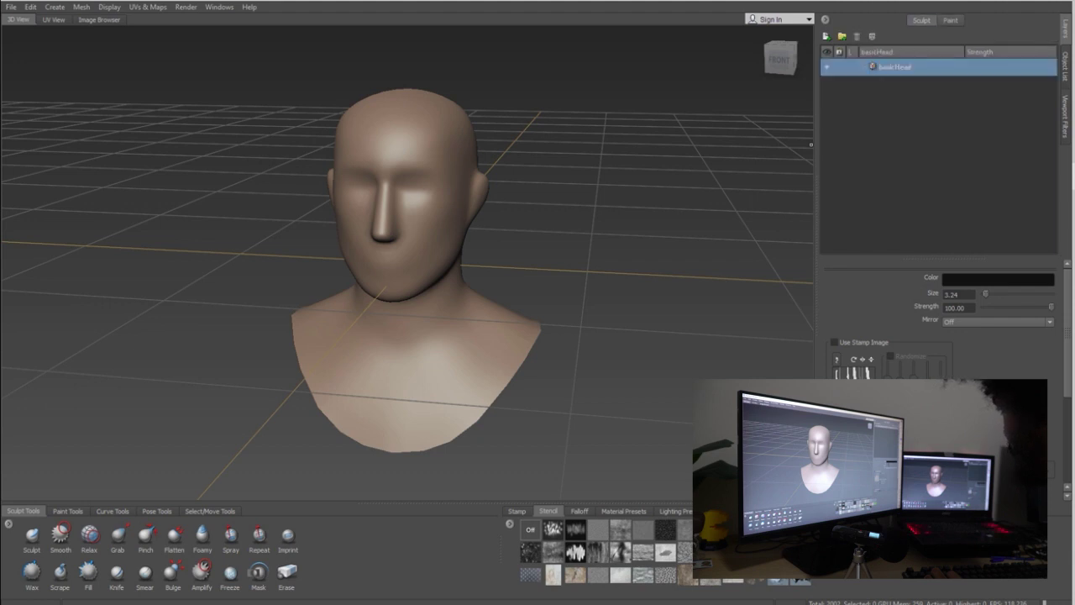
left_click(950, 20)
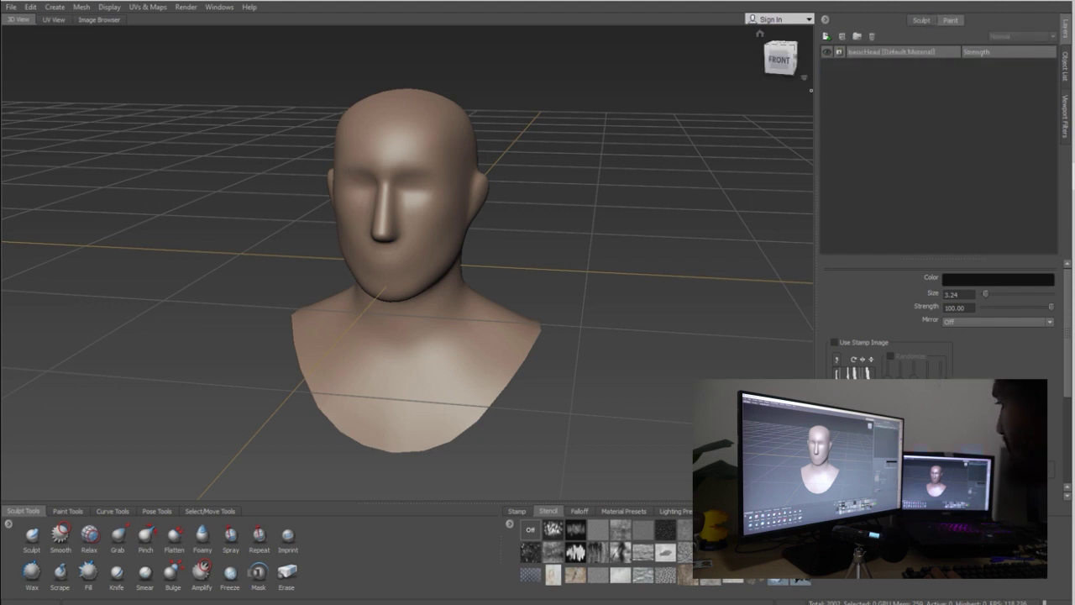
left_click(68, 510)
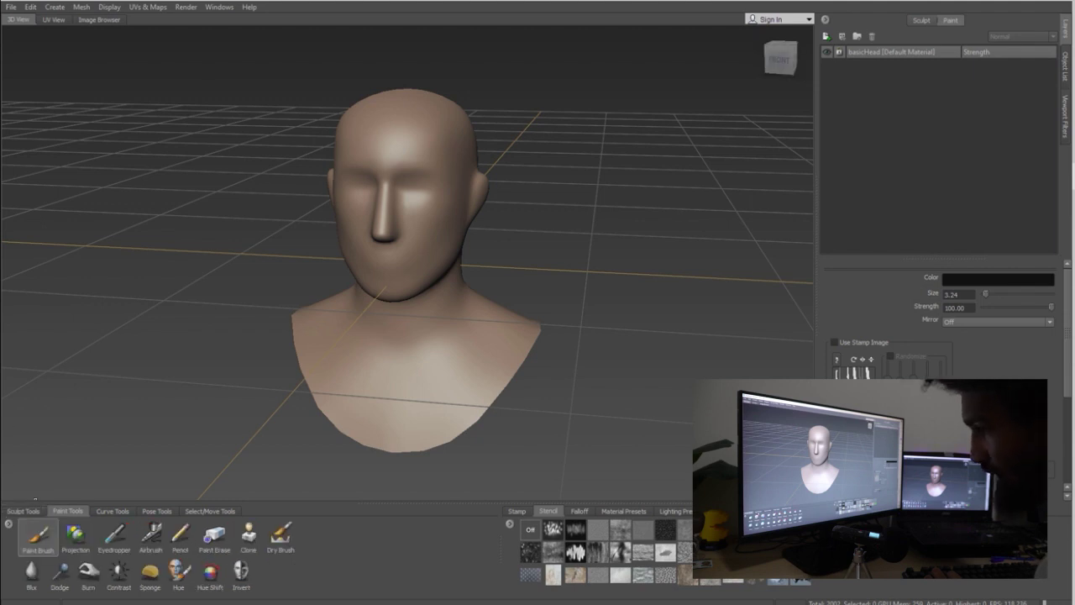
Create a paint layer named Base for the head, with size 4096, TIFF [8 bit, RGBA] format and the Diffuse channel
left_click(406, 132)
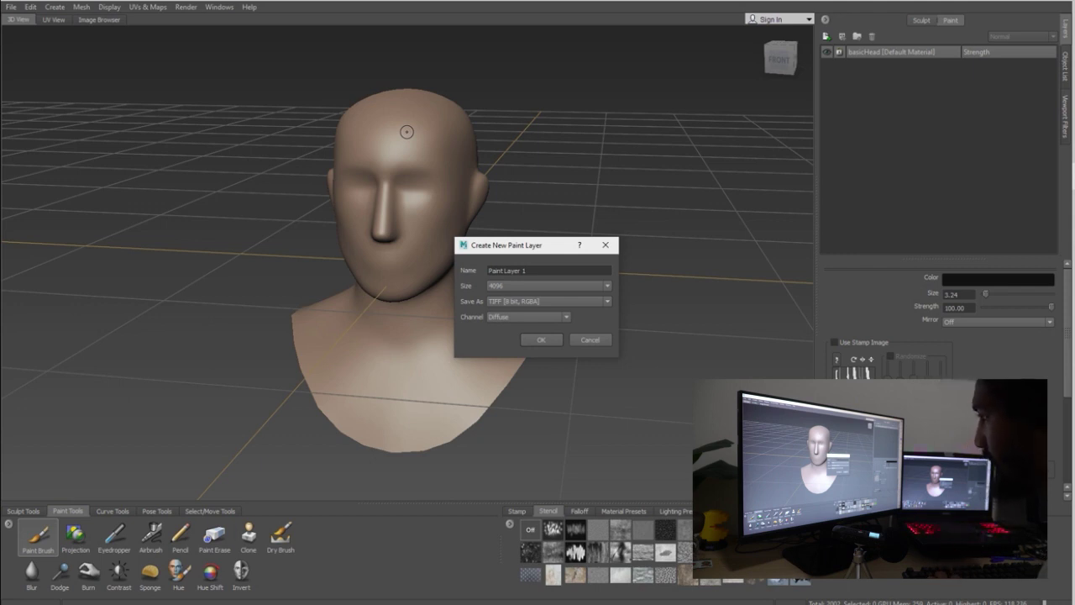
left_click(528, 271)
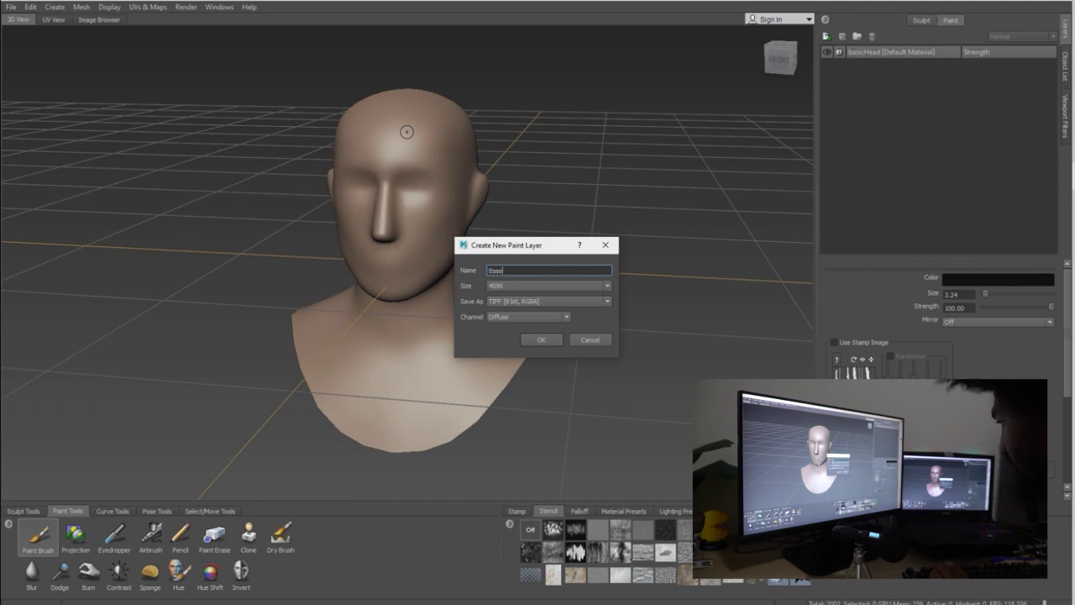
left_click(550, 287)
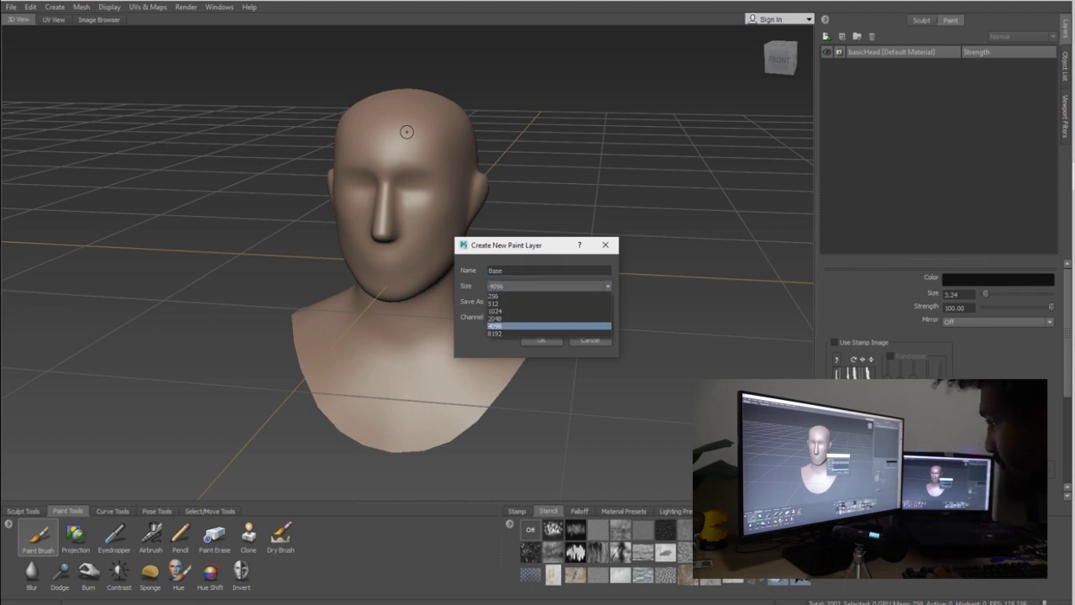
left_click(547, 326)
left_click(550, 303)
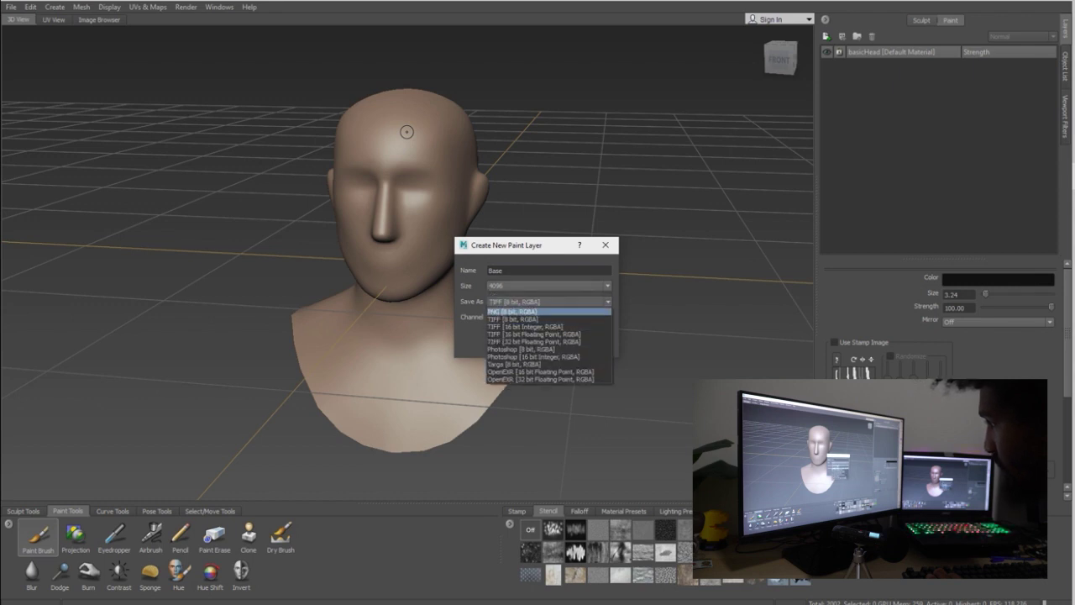
left_click(514, 318)
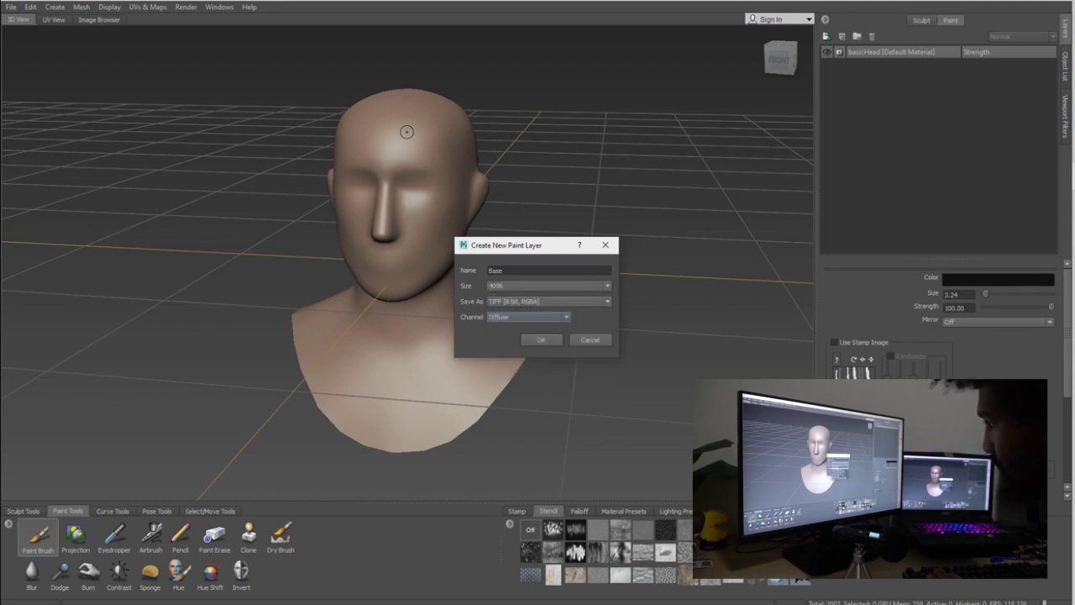
left_click(514, 316)
left_click(514, 320)
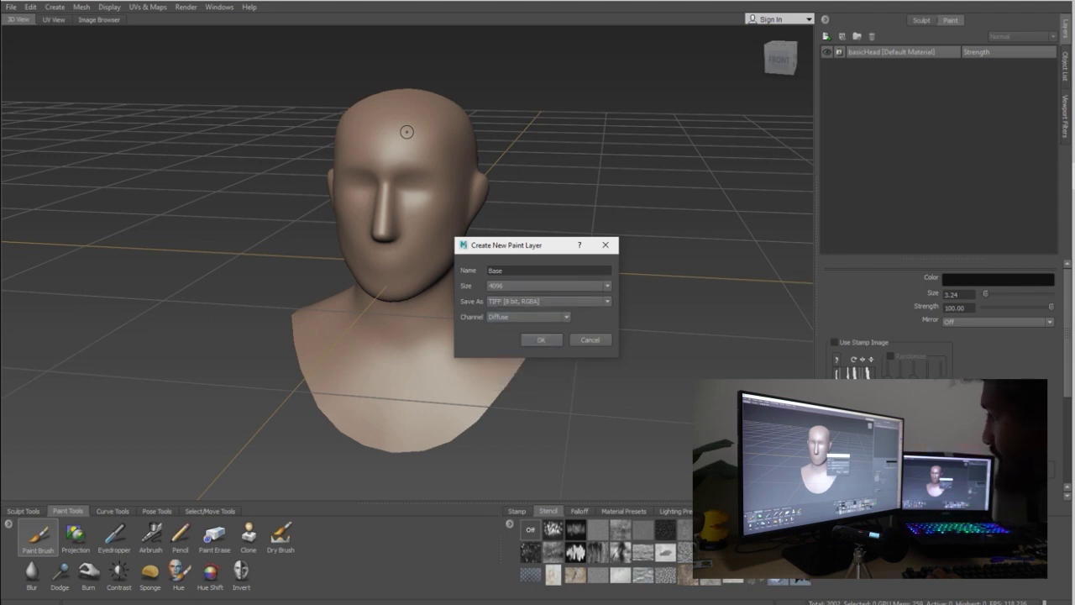
key("Return")
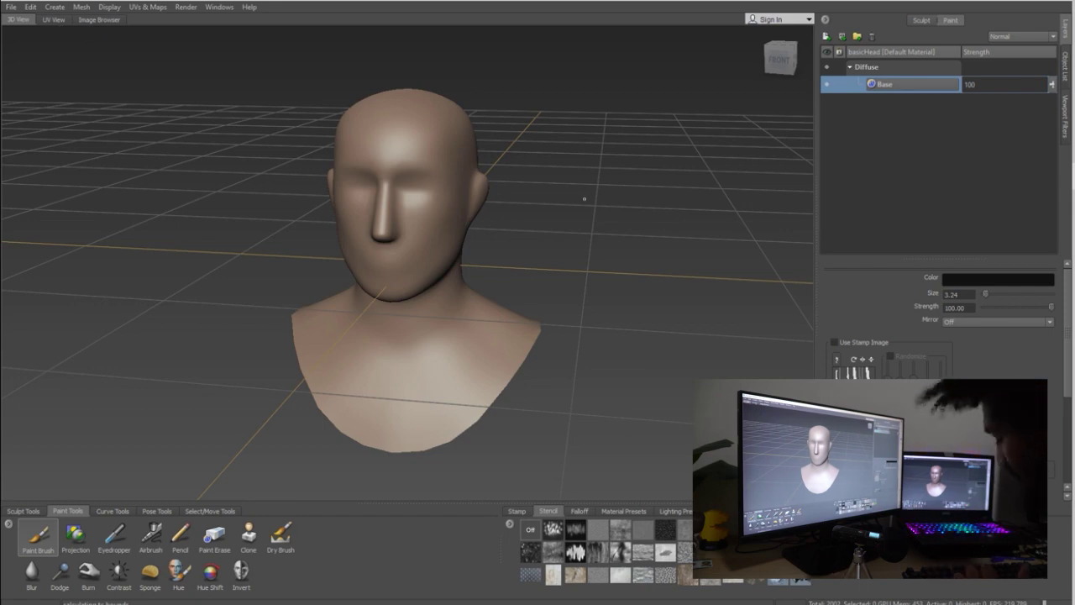
mouse_move(562, 197)
left_mouse_down("alt")
mouse_move(668, 204)
mouse_move(494, 142)
mouse_move(572, 191)
left_mouse_up("alt")
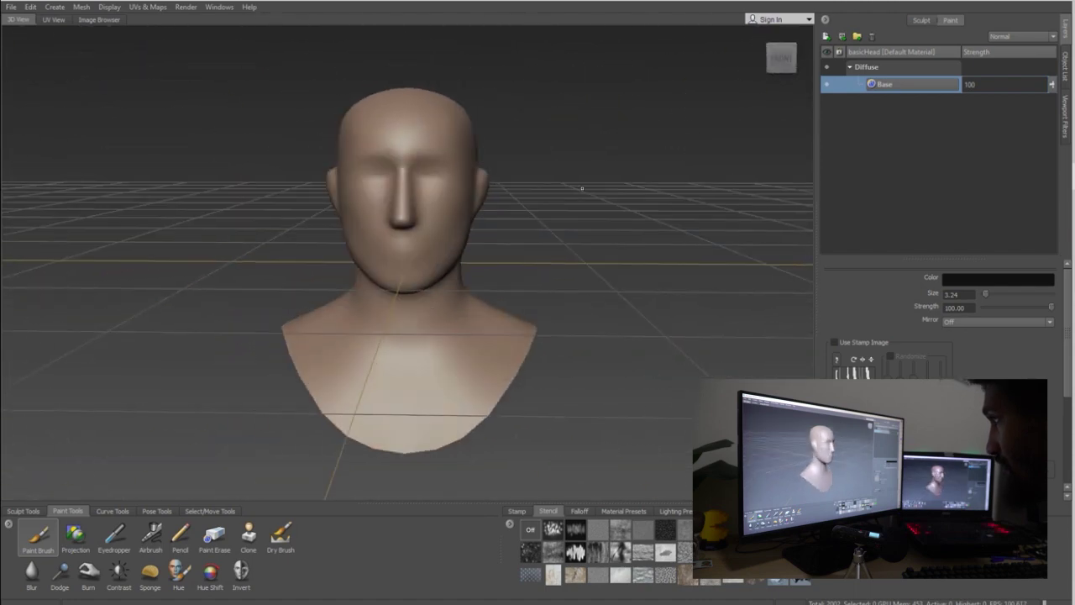
mouse_move(573, 190)
right_mouse_down("alt")
mouse_move(475, 198)
mouse_move(601, 193)
mouse_move(576, 197)
right_mouse_up("alt")
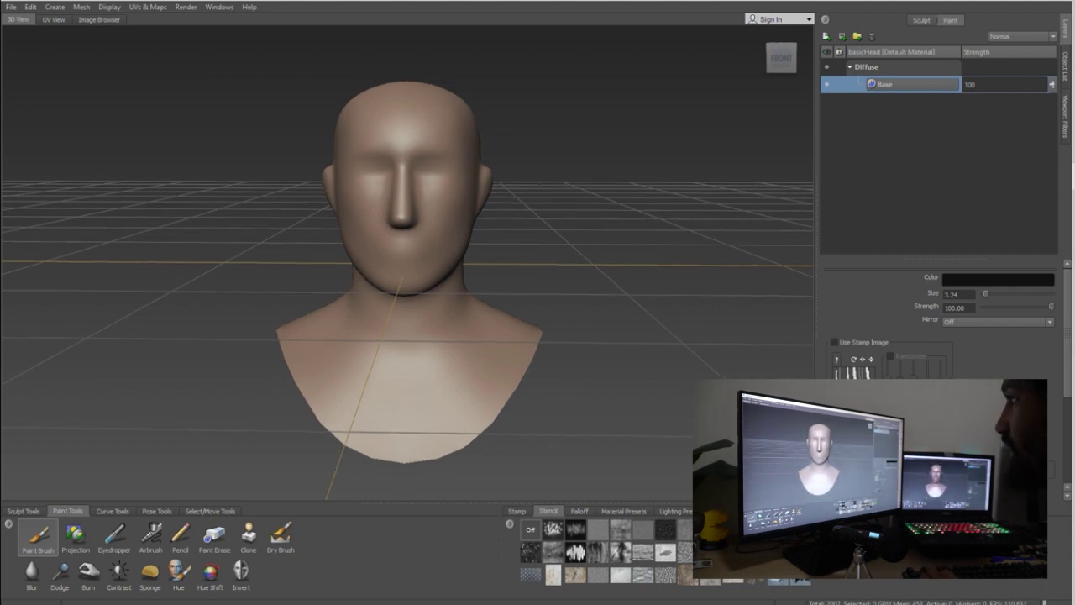
mouse_move(539, 184)
middle_mouse_down("alt")
mouse_move(522, 205)
mouse_move(585, 160)
mouse_move(549, 69)
mouse_move(429, 227)
mouse_move(657, 211)
mouse_move(566, 142)
mouse_move(499, 204)
mouse_move(545, 194)
middle_mouse_up("alt")
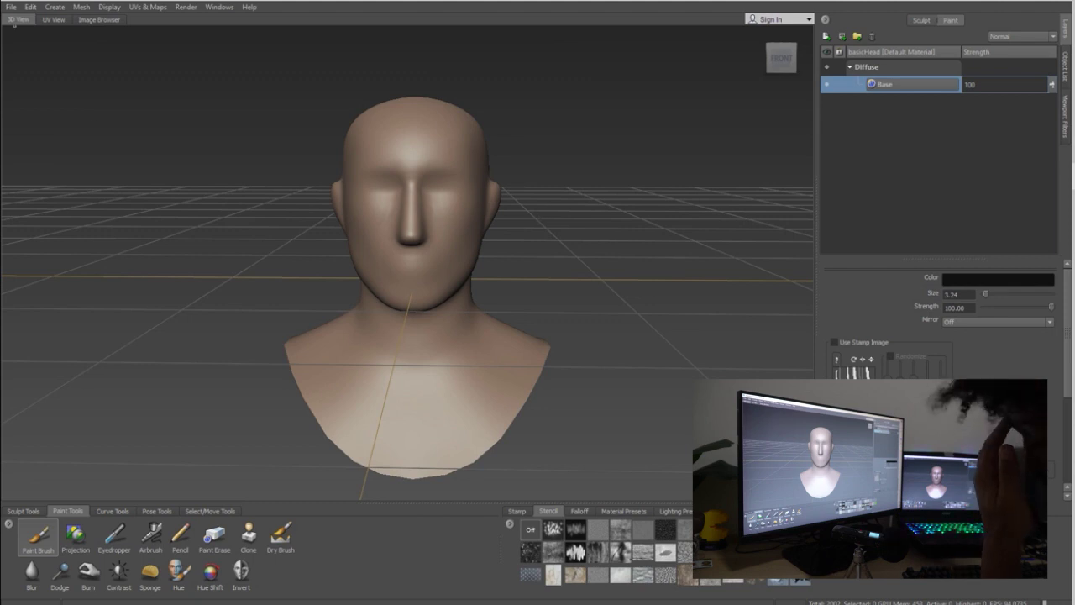
key("alt+f")
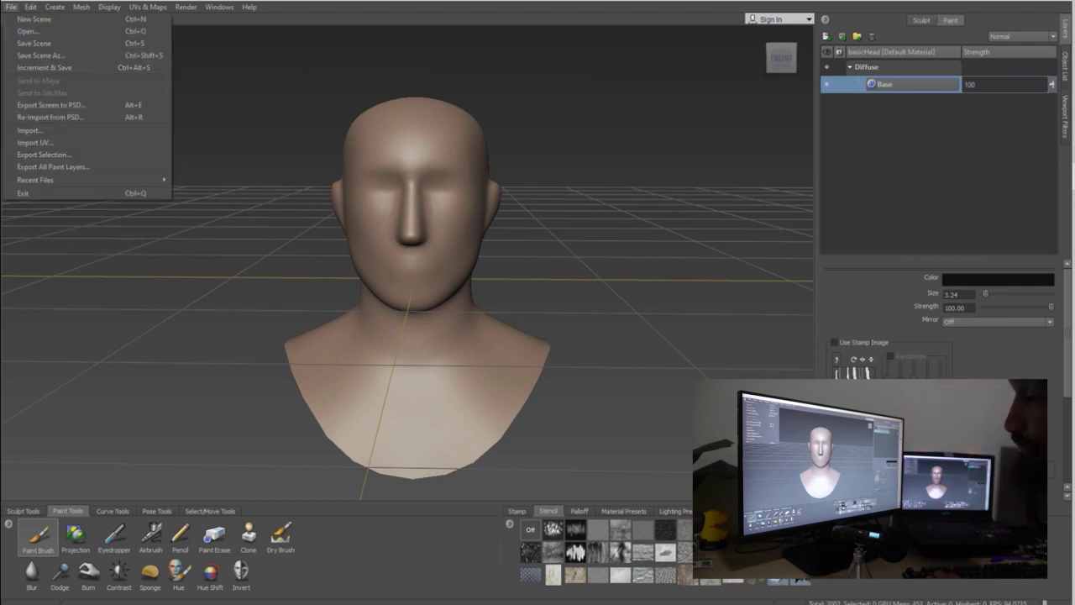
key("Down")
key("Down")
key("Down")
key("Down")
key("Down")
key("Down")
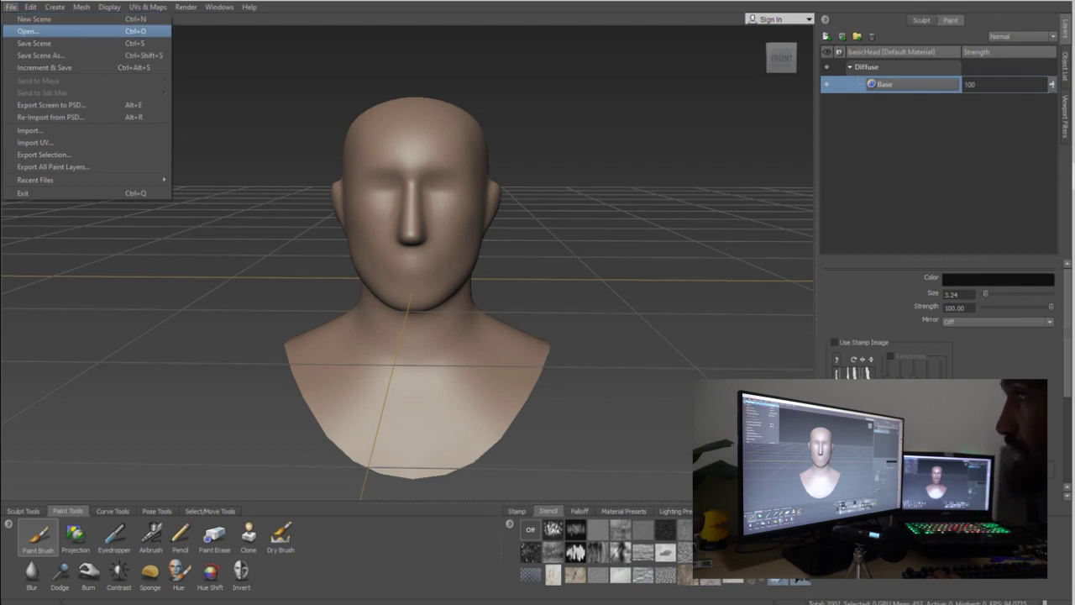
key("Down")
key("Down")
key("Down")
key("Up")
key("Up")
key("Up")
key("Up")
key("Up")
key("Up")
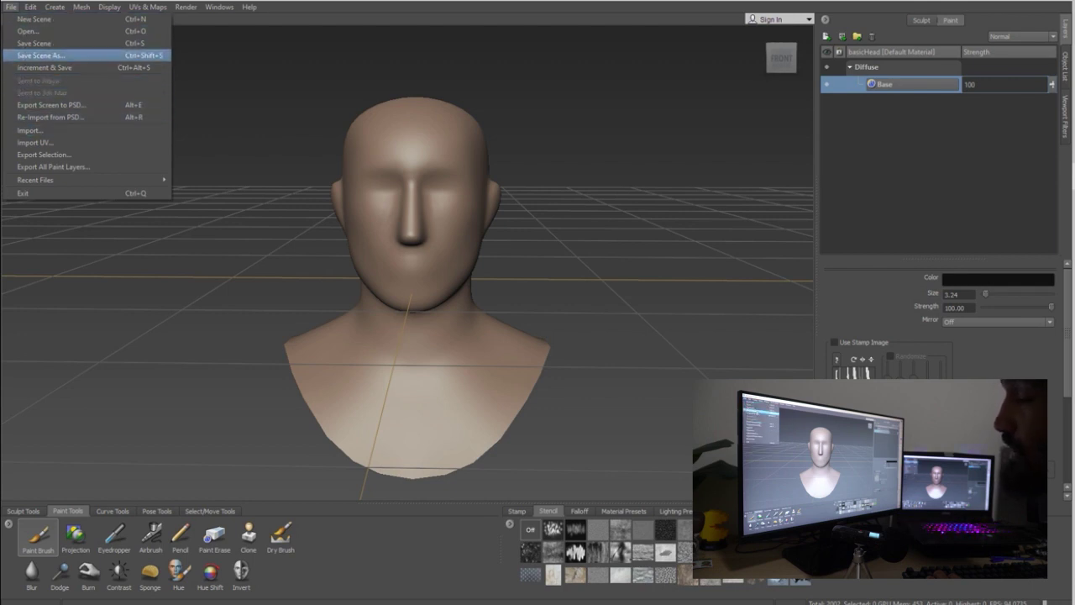
key("Up")
key("Up")
key("Down")
key("Down")
key("Down")
key("Down")
key("Down")
key("Down")
key("Down")
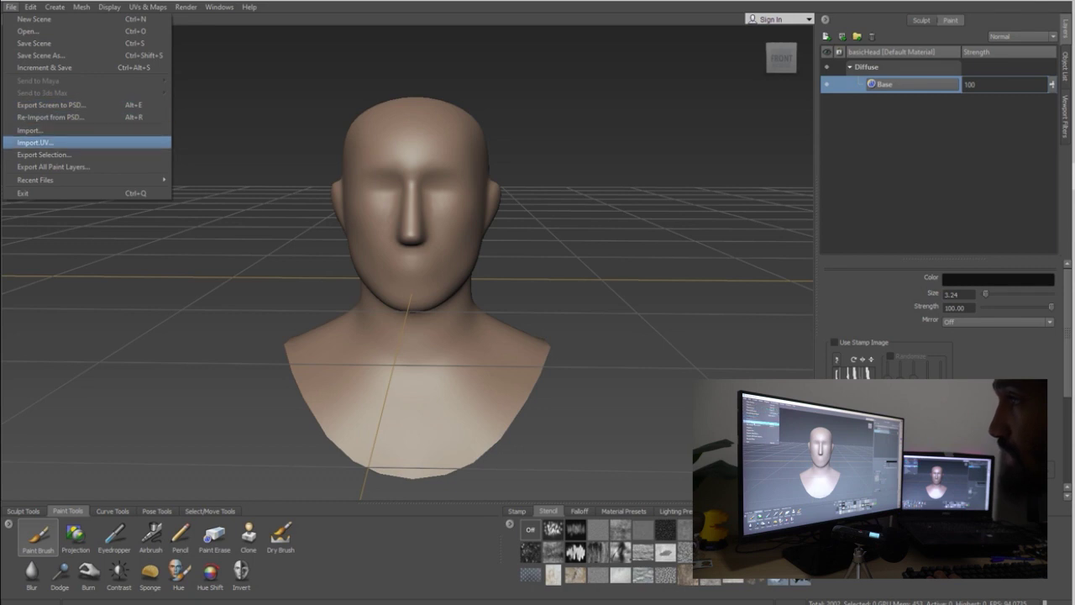
key("Up")
key("Down")
key("Down")
key("Down")
key("Down")
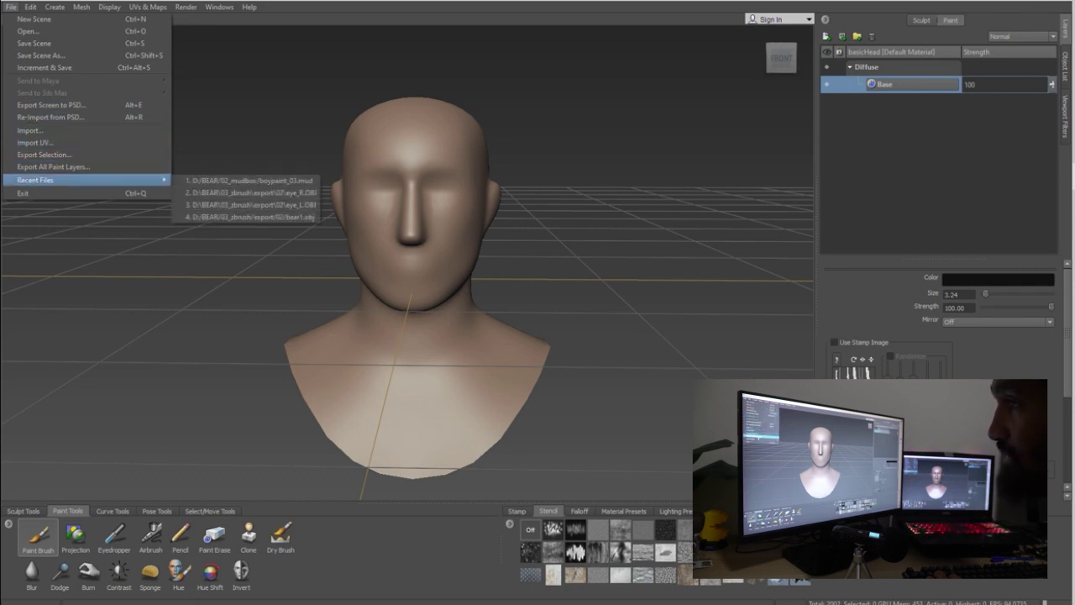
left_click(289, 335)
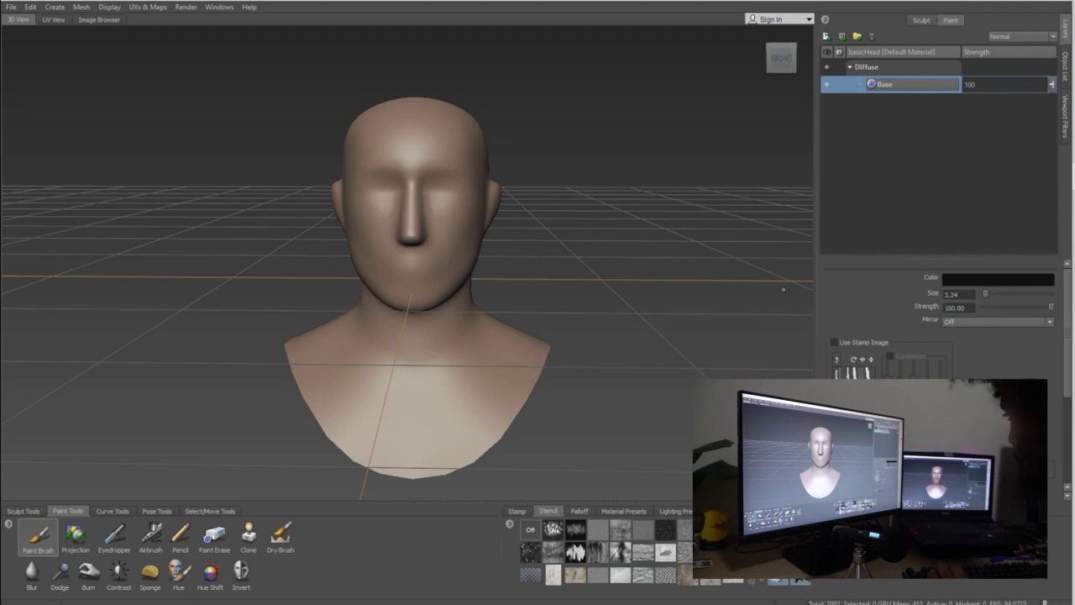
Set the Paint Brush color to red and its size to 9.30
left_click(998, 279)
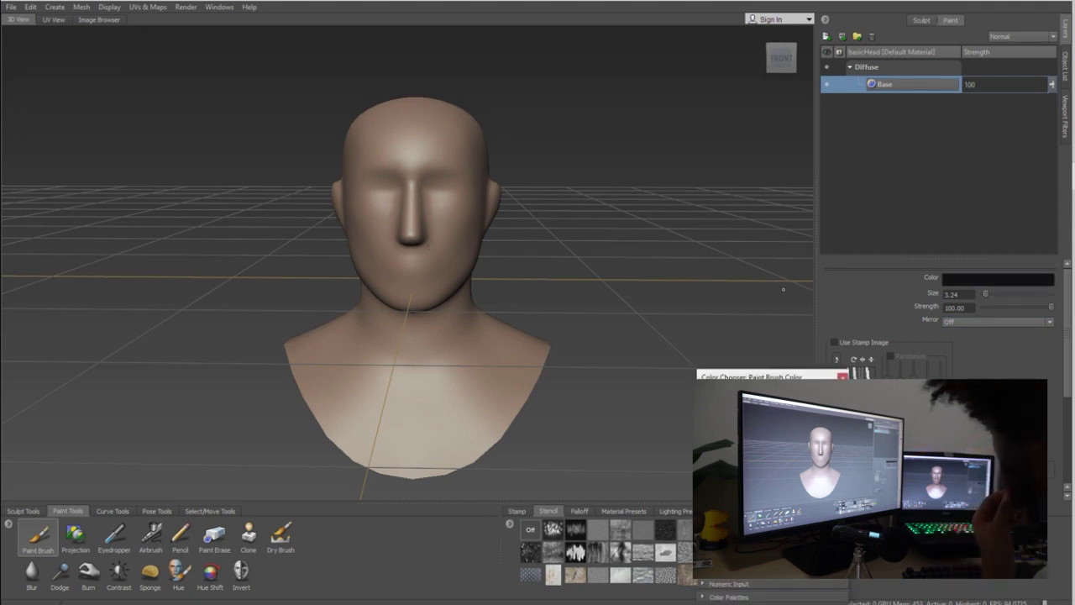
left_click(772, 496)
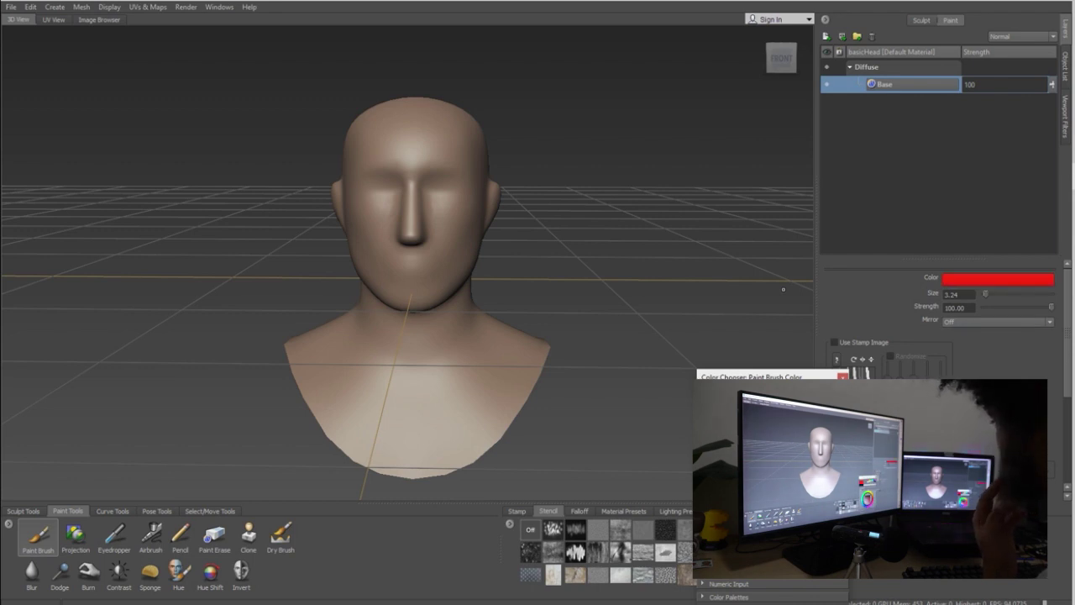
left_click(842, 377)
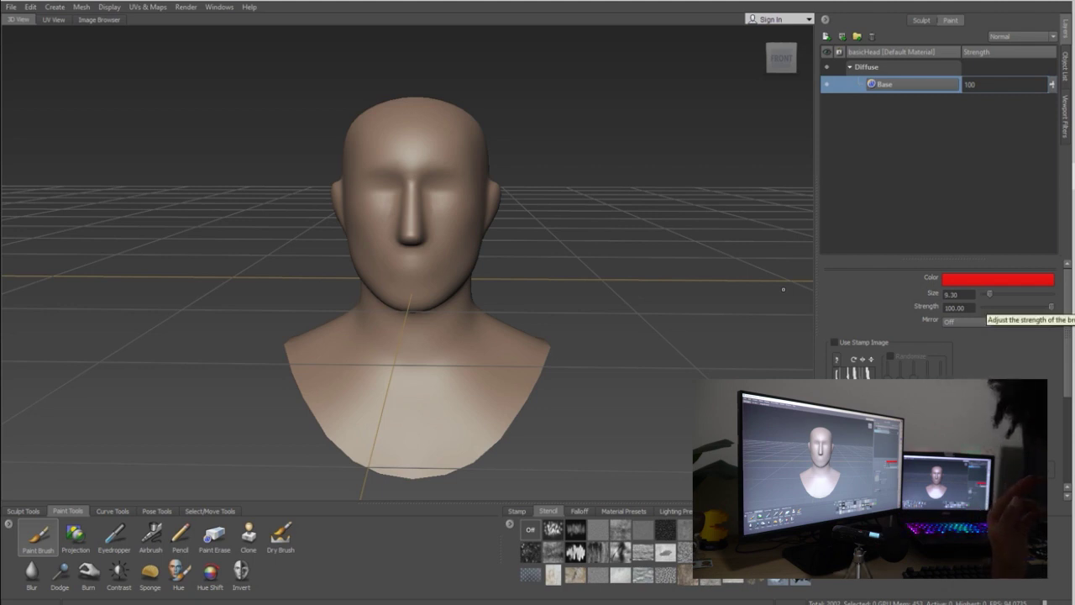
Try a short red brush stroke across the cheek beside the nose and undo it
left_click(957, 322)
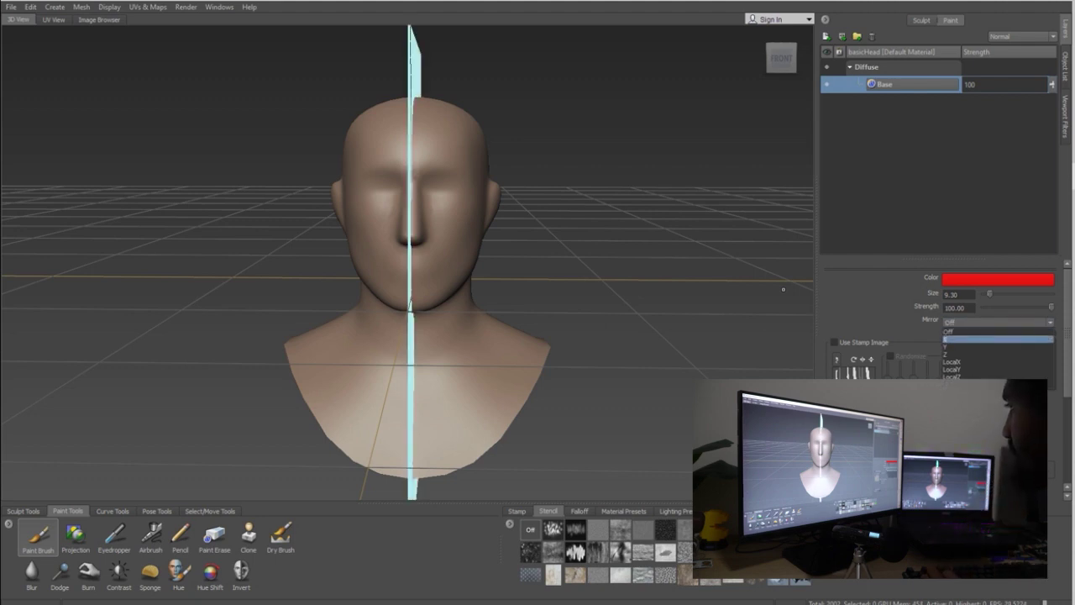
left_click(783, 289)
left_click_drag(432, 249, 476, 251)
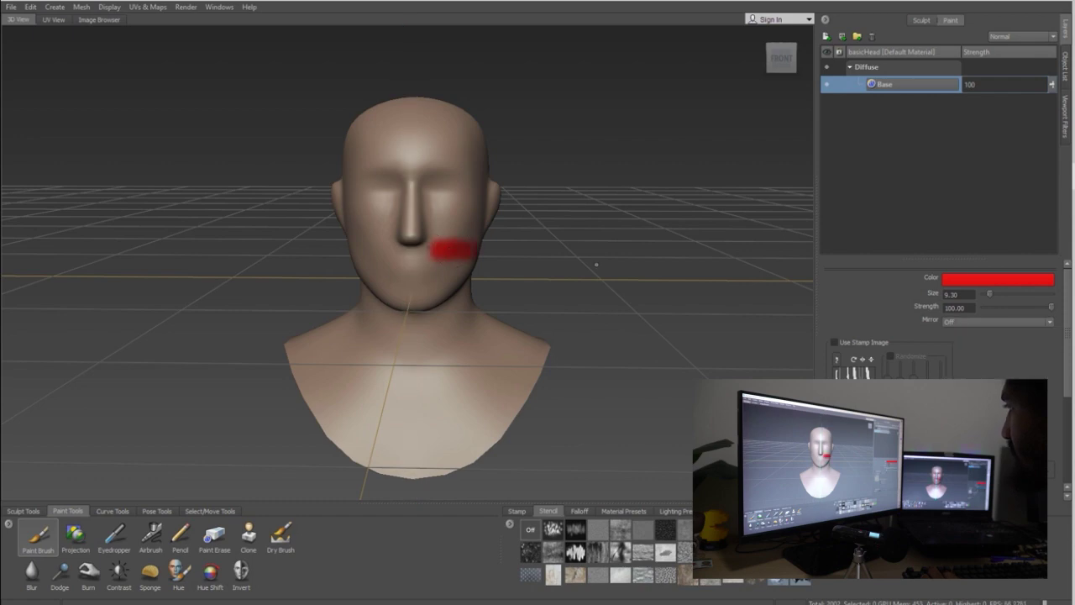
key("ctrl+z")
Set the Paint Brush mirroring to the X axis
left_click_drag(604, 255, 522, 259, "alt")
left_click(997, 322)
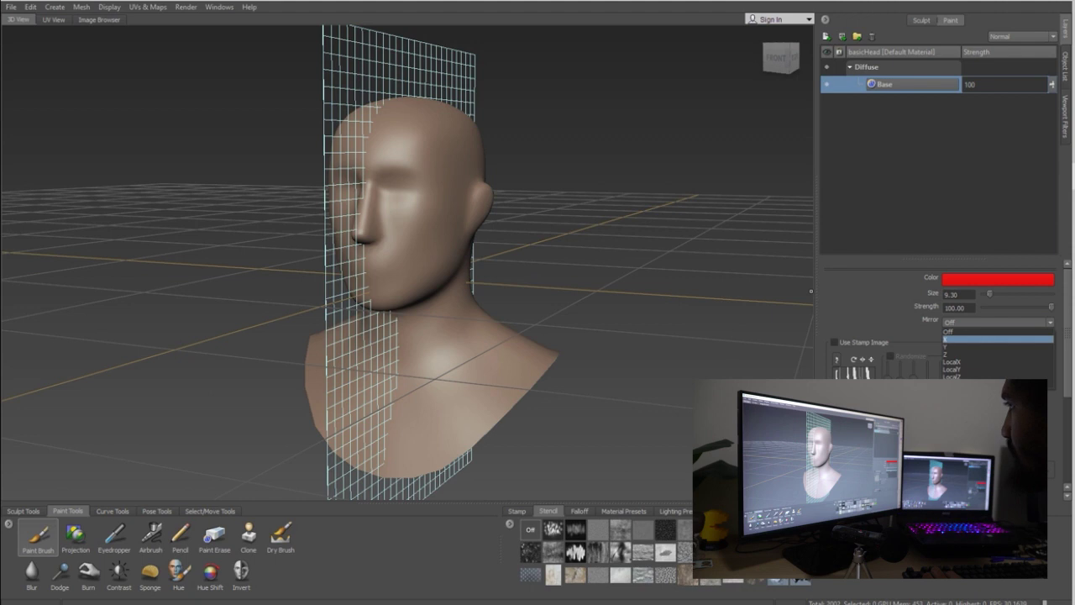
key("Return")
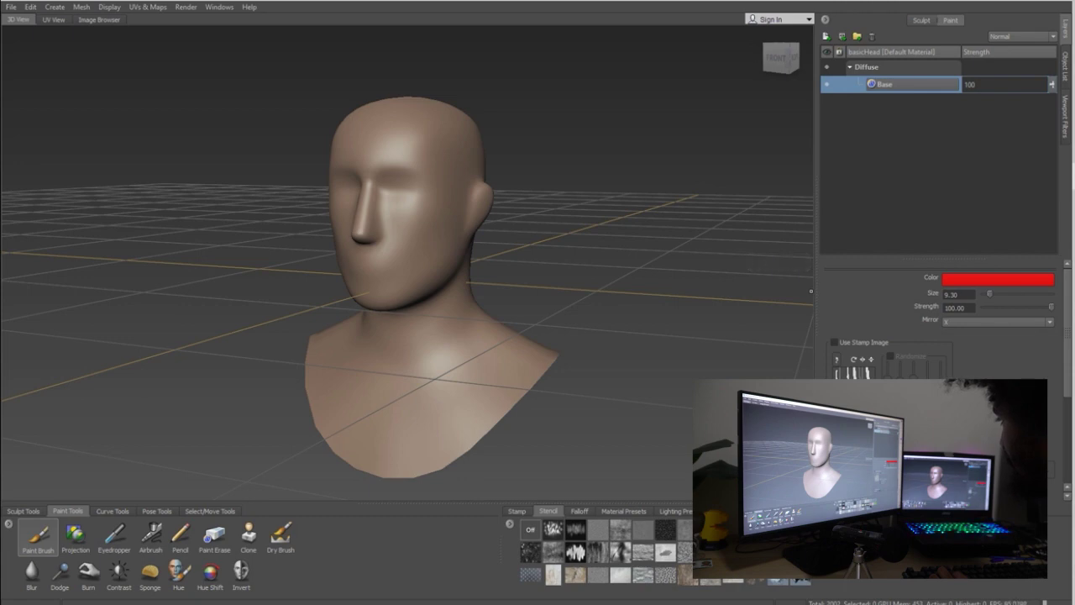
Paint a mirrored wavy red stroke from the forehead down the cheek and onto the neck of the head
left_click_drag(424, 245, 506, 238, "alt")
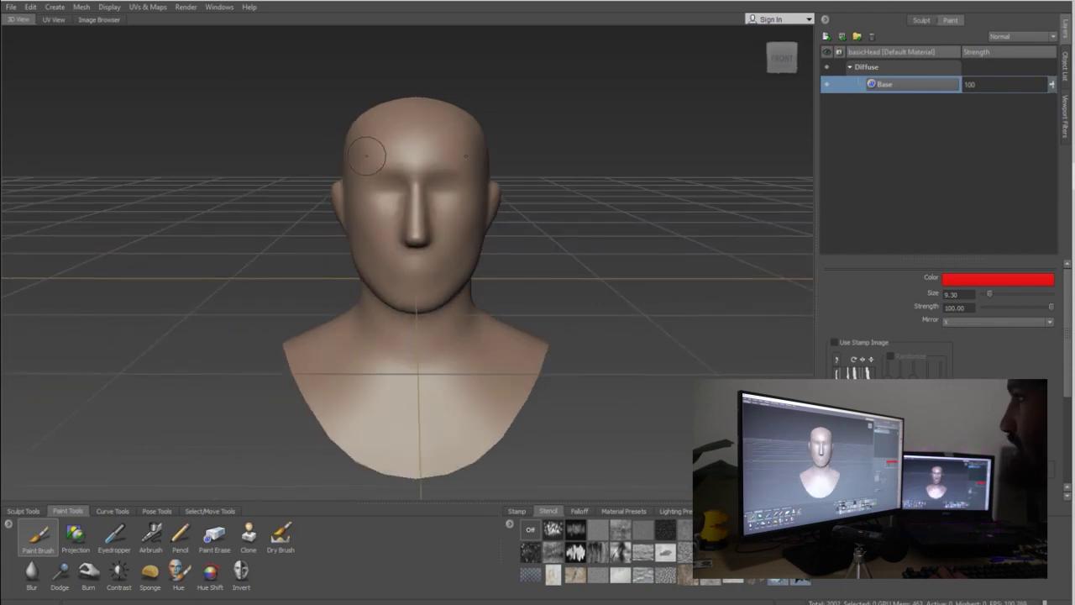
left_click_drag(418, 210, 395, 177, "alt")
mouse_move(411, 138)
left_mouse_down()
mouse_move(413, 208)
mouse_move(379, 332)
mouse_move(396, 384)
mouse_move(335, 370)
mouse_move(401, 192)
left_mouse_up()
right_click_drag(371, 178, 383, 218, "alt")
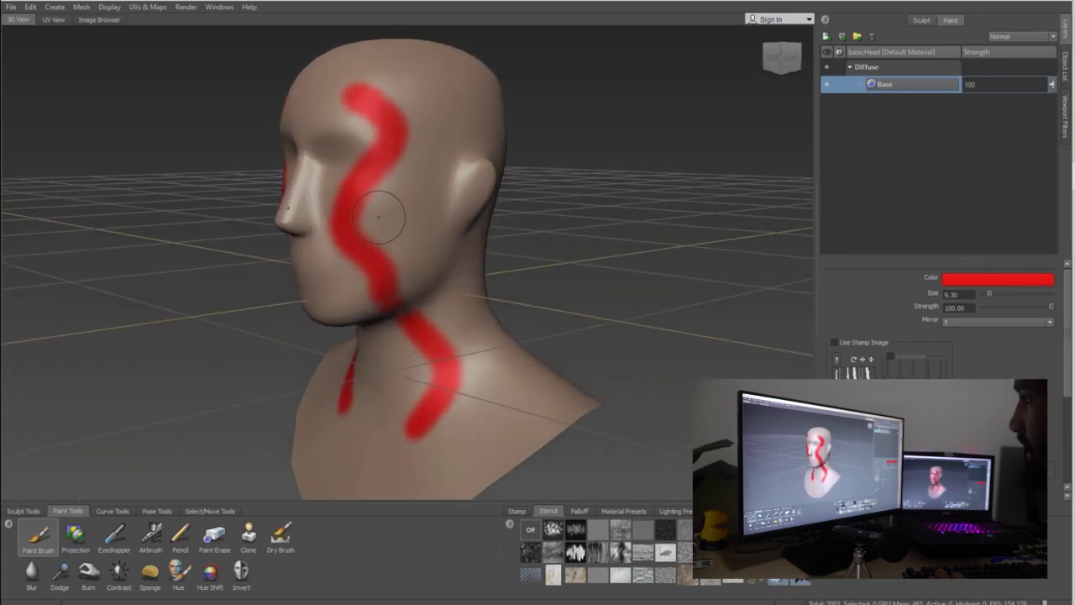
left_click_drag(372, 113, 443, 143, "alt")
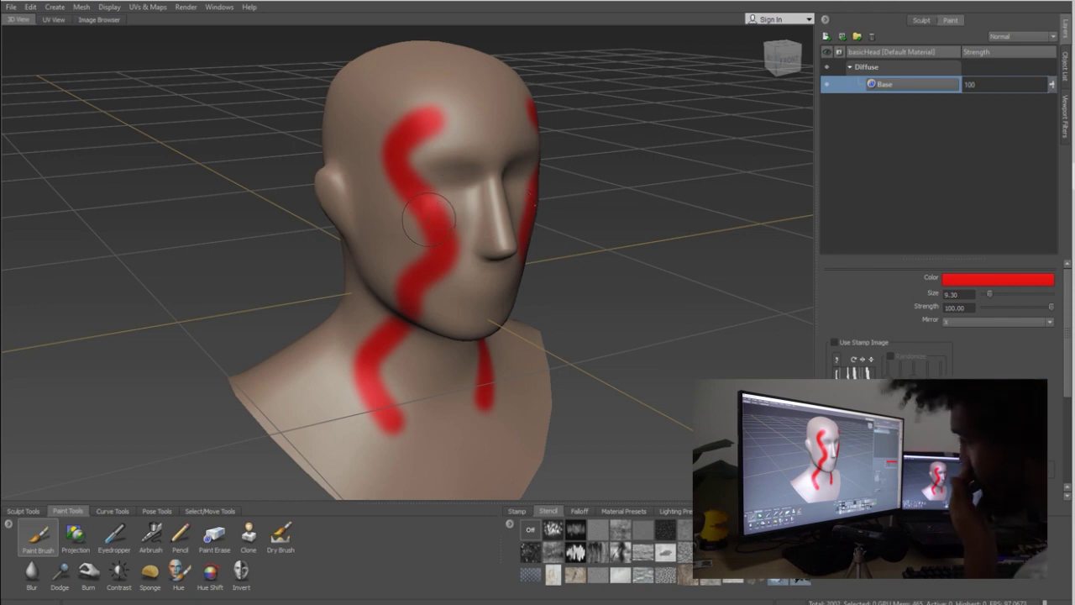
Subdivide the head mesh twice, up to level 3
right_click_drag(367, 282, 773, 248, "alt")
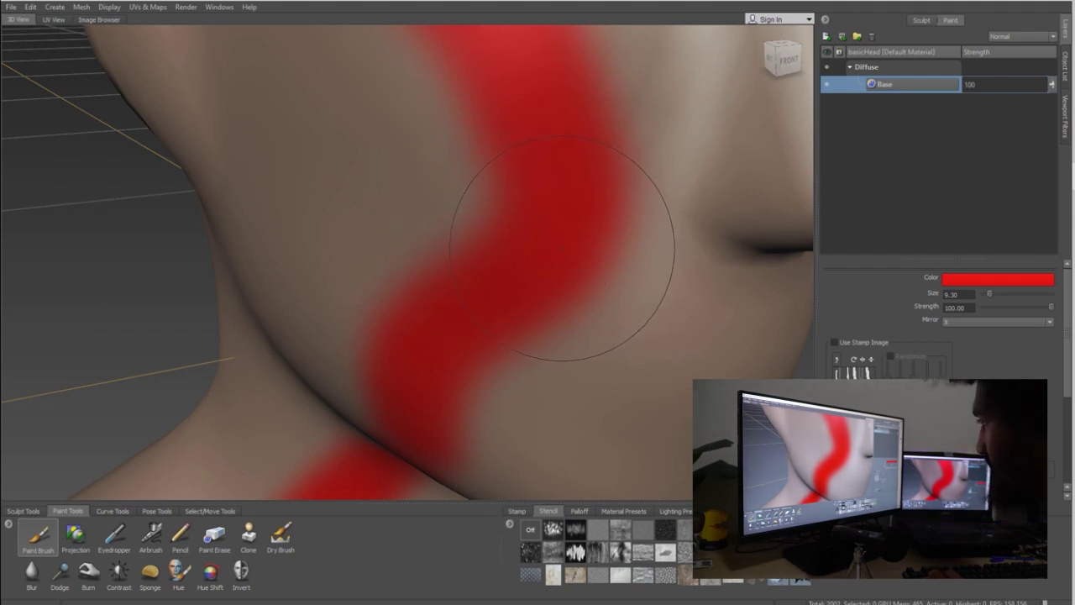
key("shift+d")
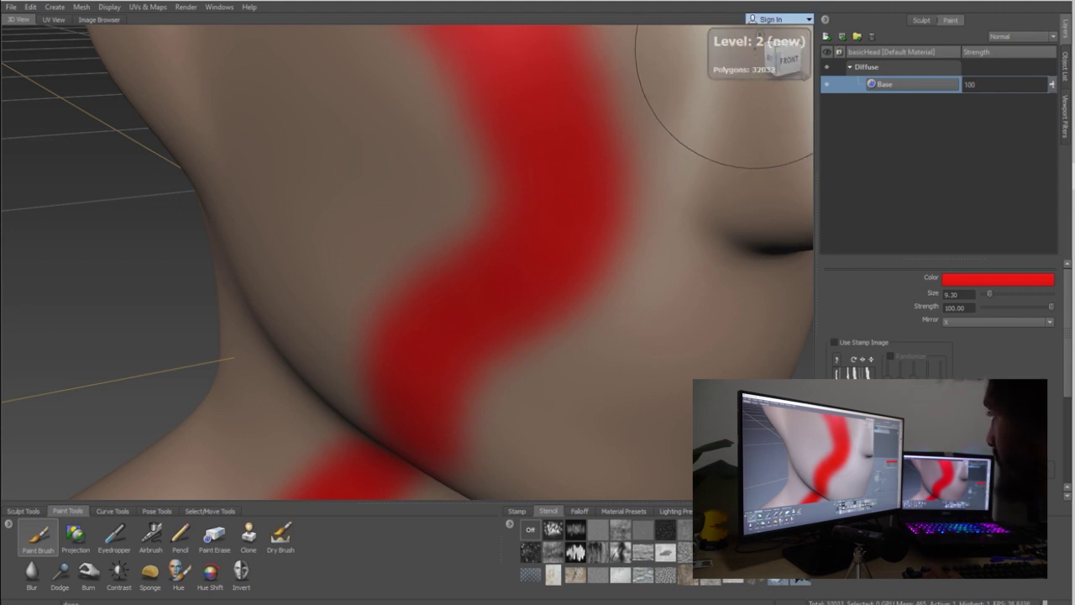
key("shift+d")
scroll(353, 212, "down", 5)
left_click_drag(324, 199, 406, 181, "alt")
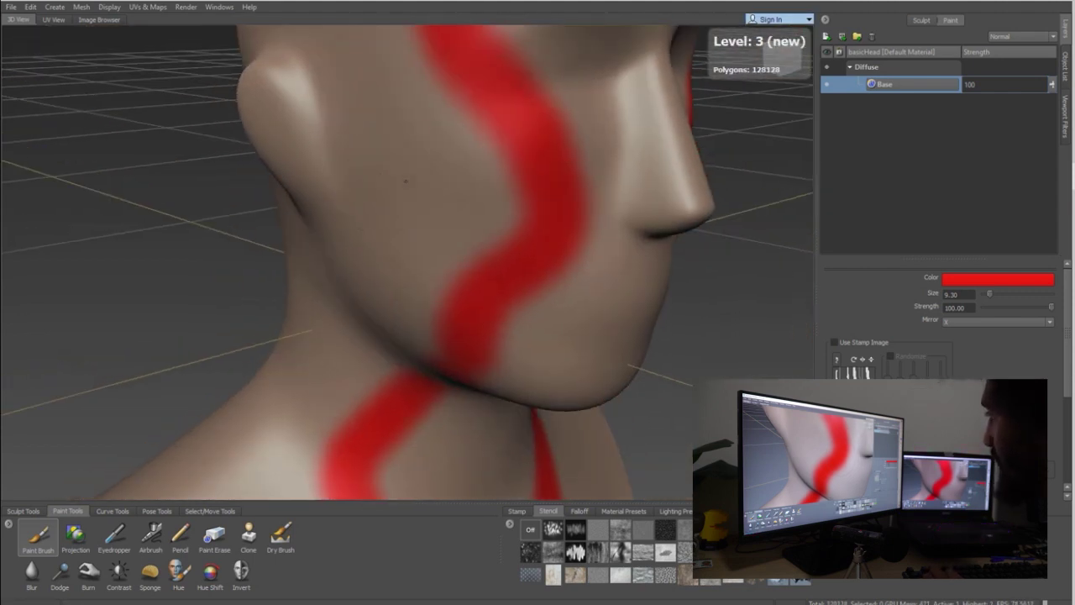
Paint a short mirrored red stroke in front of the ear and check it on both sides of the head
left_click_drag(367, 134, 355, 280)
scroll(355, 279, "down", 3)
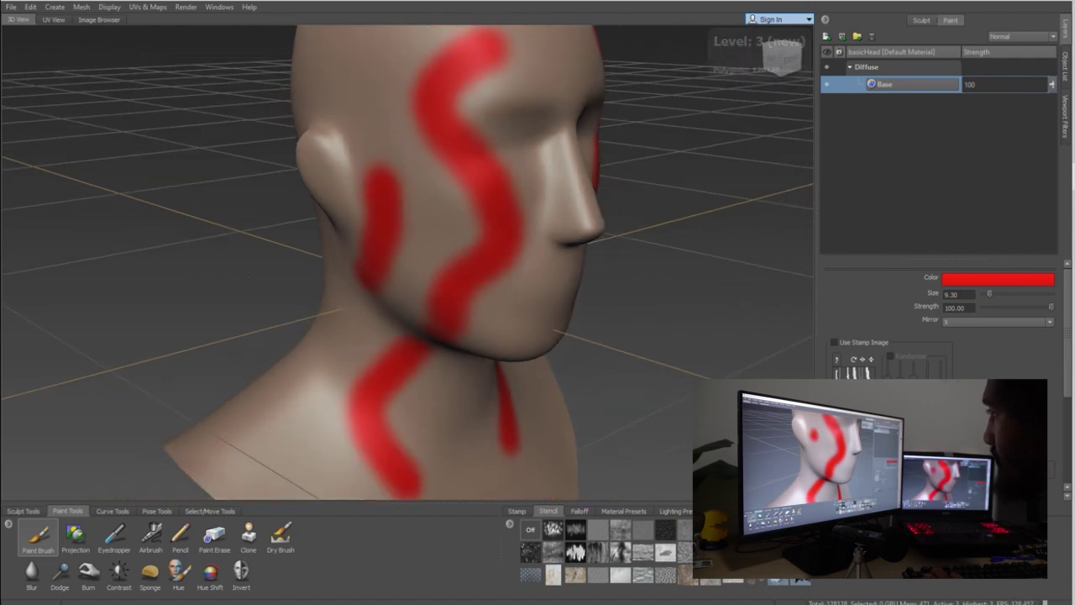
scroll(250, 278, "down", 3)
left_click_drag(250, 278, 181, 278, "alt")
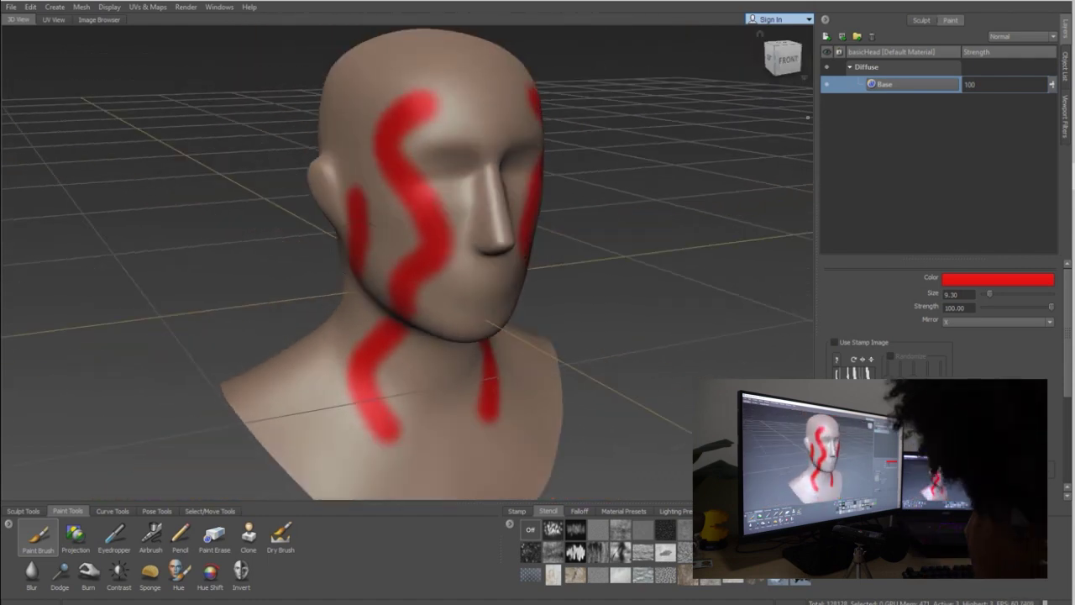
scroll(471, 191, "down", 3)
scroll(458, 169, "up", 3)
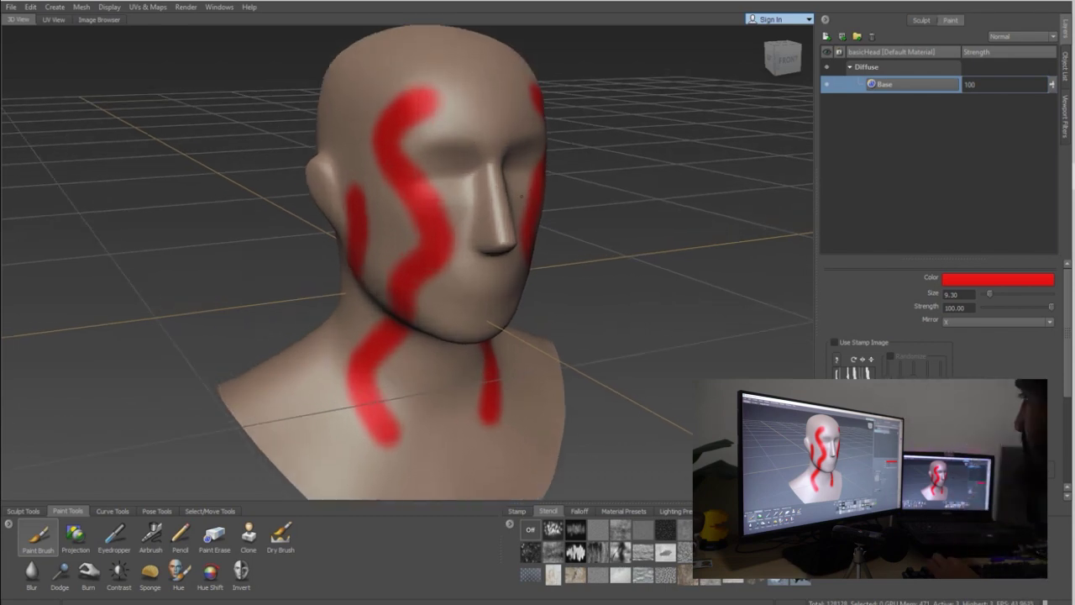
left_click_drag(503, 160, 446, 110, "alt")
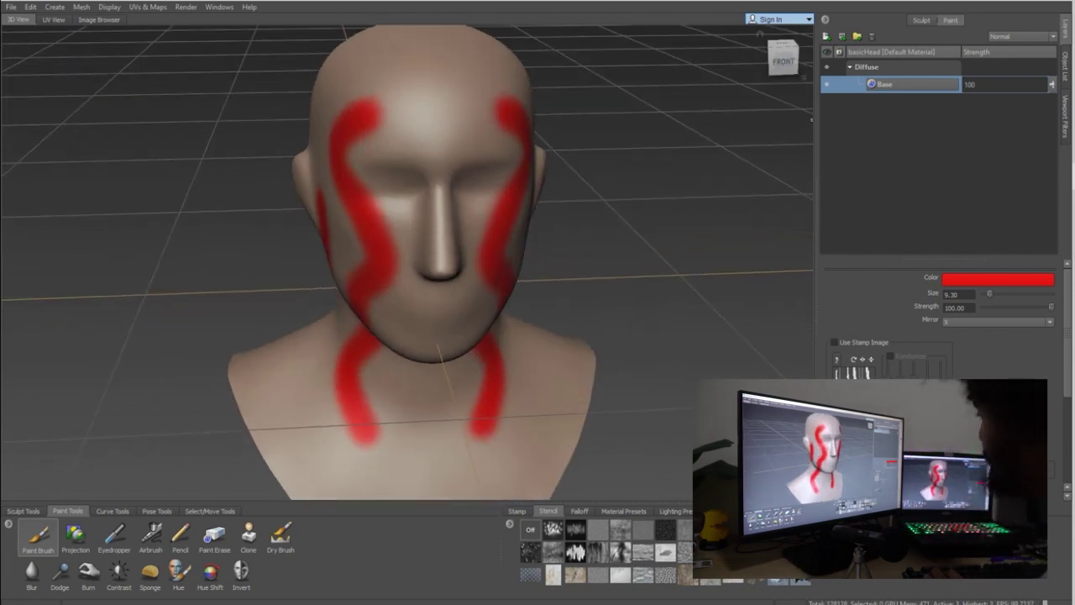
mouse_move(555, 189)
left_mouse_down("alt")
mouse_move(479, 176)
mouse_move(413, 132)
left_mouse_up("alt")
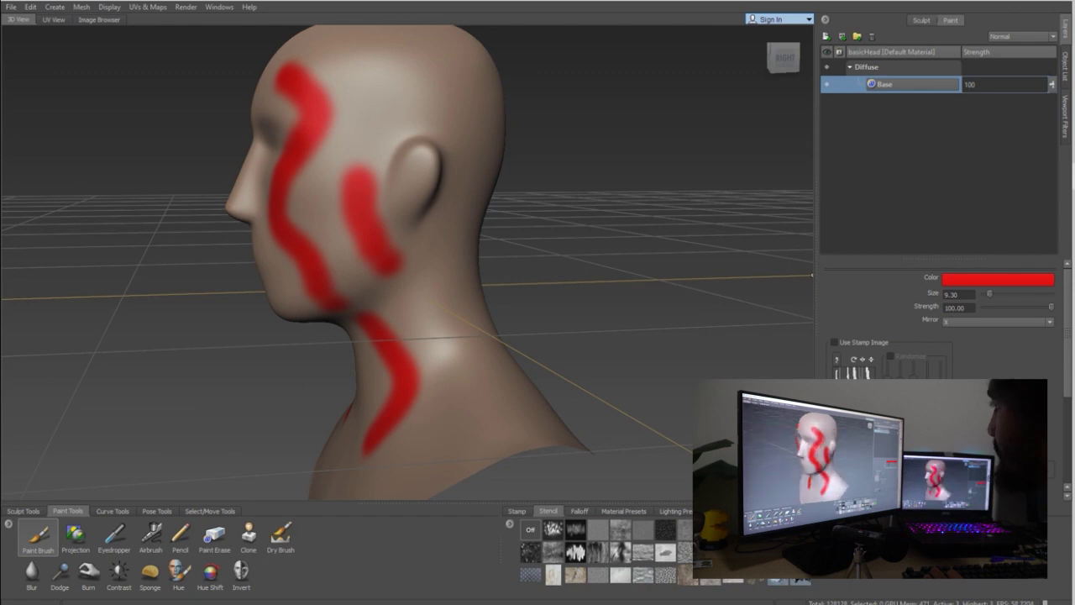
Set the Paint Brush color to cyan and paint mirrored strokes down the back of the head and neck
left_click(998, 279)
left_click(729, 539)
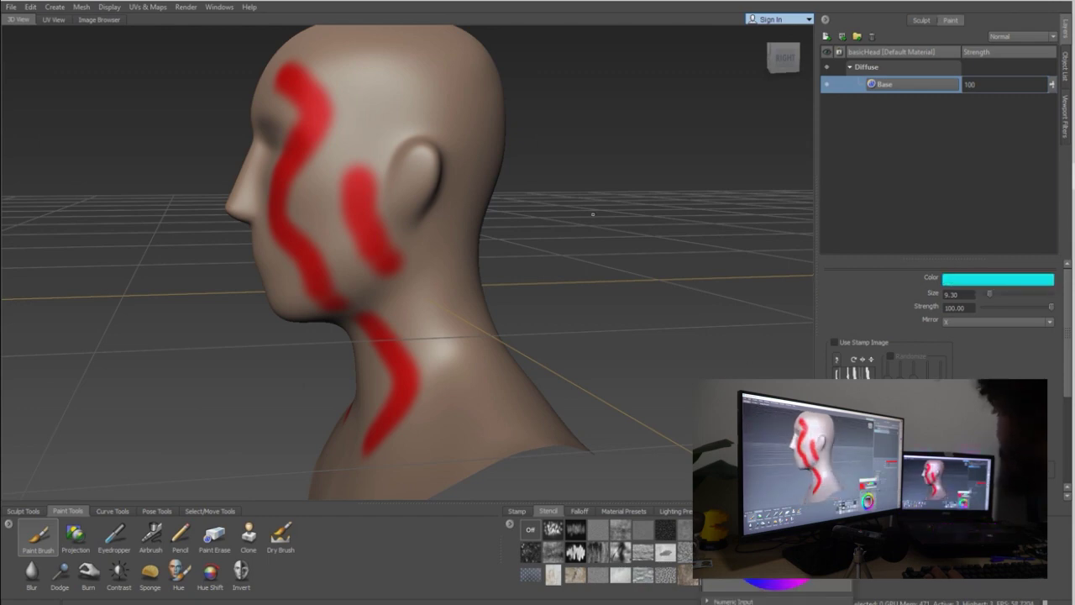
left_click_drag(525, 285, 411, 254, "alt")
left_click_drag(412, 296, 362, 86)
left_click_drag(384, 134, 266, 163, "alt")
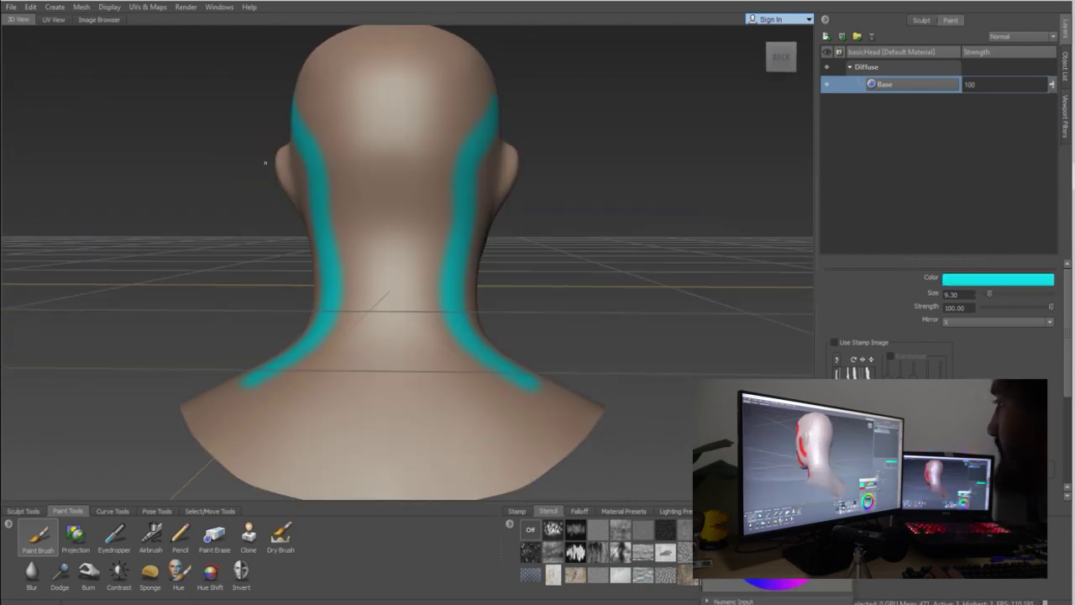
left_click_drag(354, 86, 413, 338)
mouse_move(416, 338)
left_mouse_down("alt")
mouse_move(636, 330)
mouse_move(657, 287)
left_mouse_up("alt")
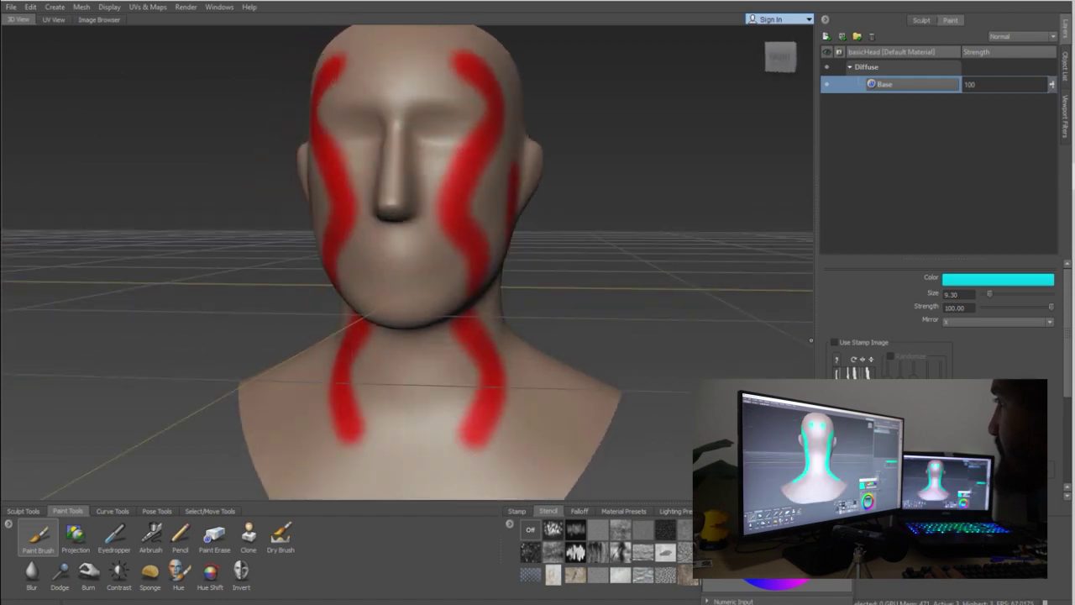
Set the Paint Brush color to magenta and paint mirrored strokes over the eyes
left_click(804, 580)
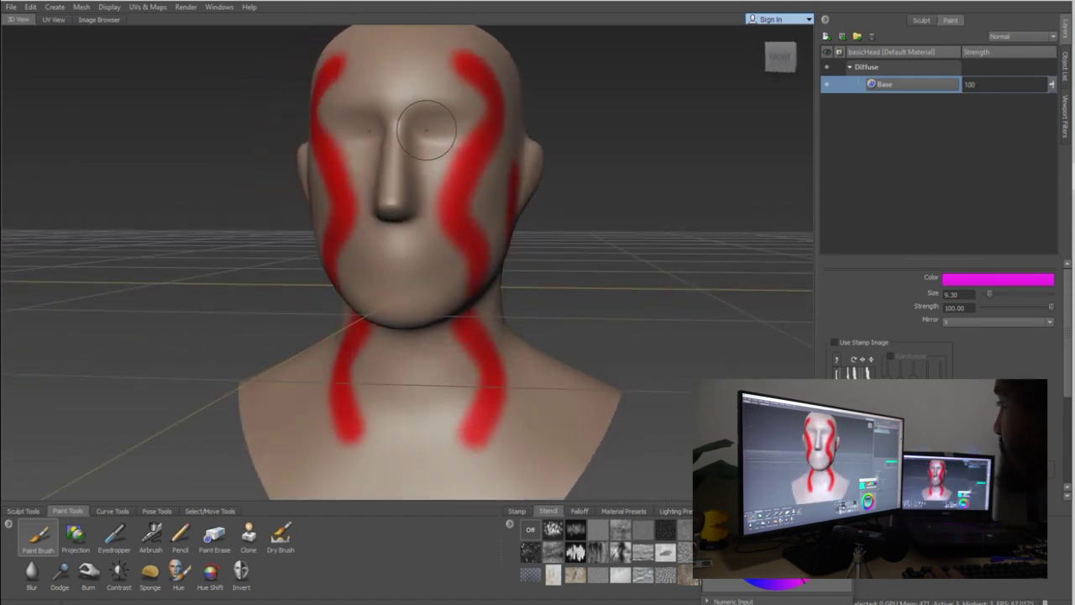
left_click_drag(429, 132, 454, 133)
left_click_drag(484, 193, 461, 224, "alt")
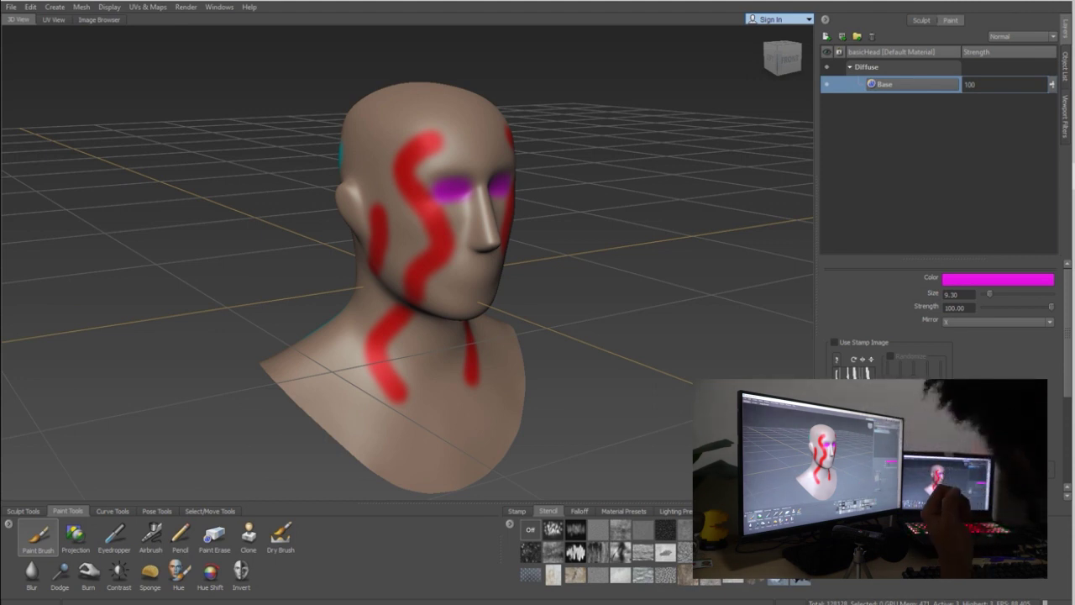
Create a paint layer named Second Layer with size 4096, TIFF [8 bit, RGBA] format and the Diffuse channel
mouse_move(1052, 83)
left_mouse_down()
mouse_move(1051, 149)
mouse_move(1051, 84)
left_mouse_up()
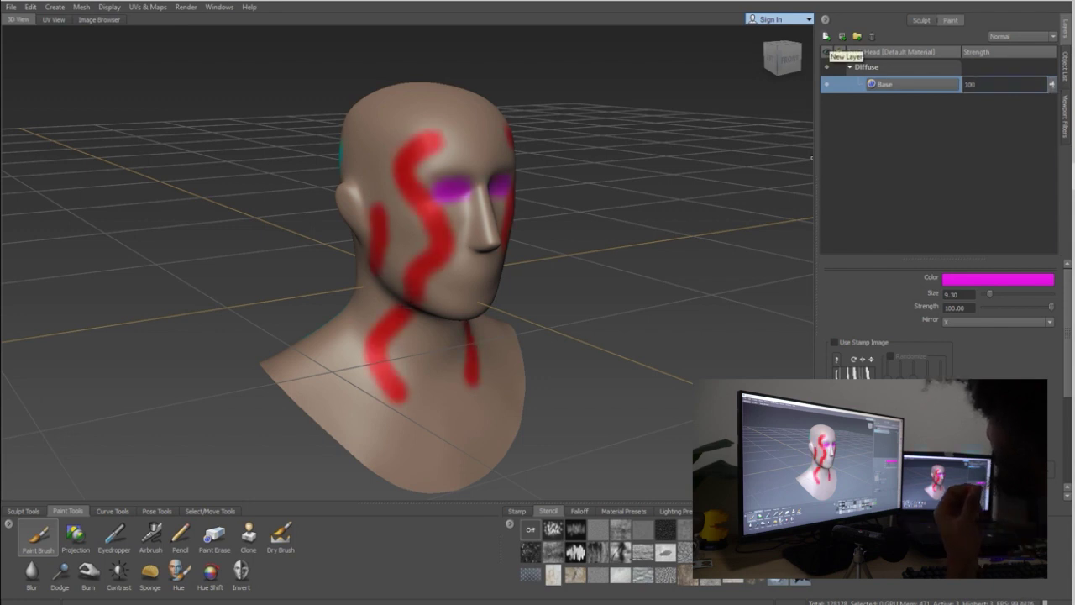
left_click(826, 37)
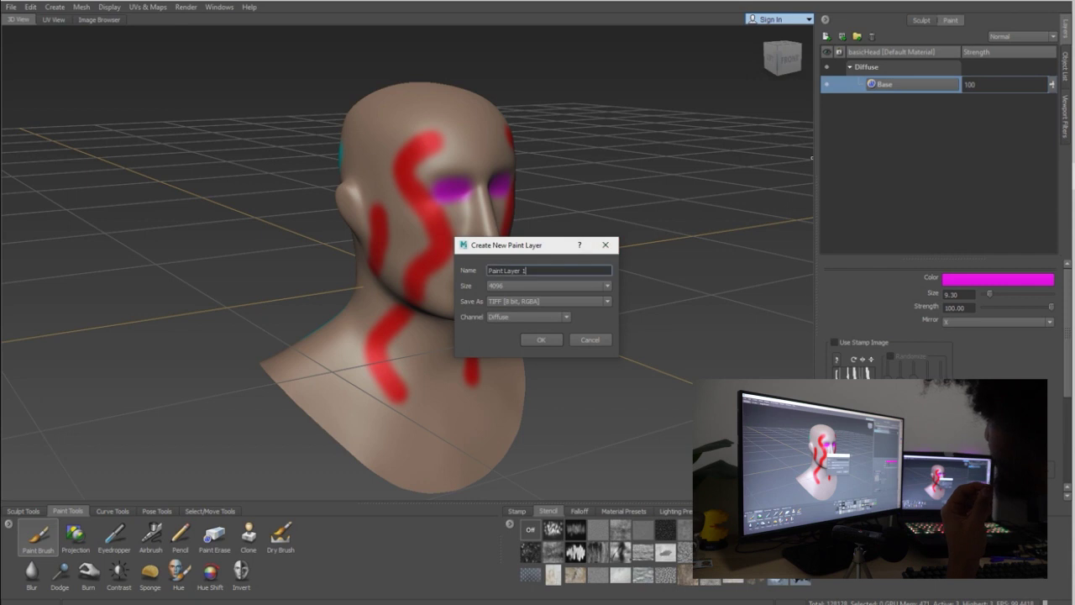
type("Second La")
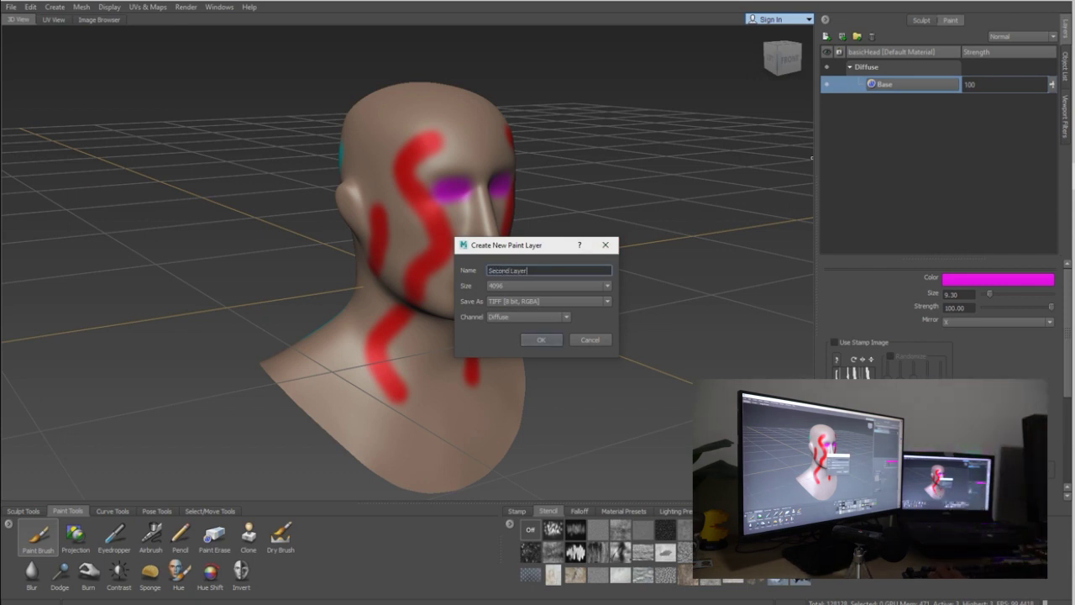
key("Return")
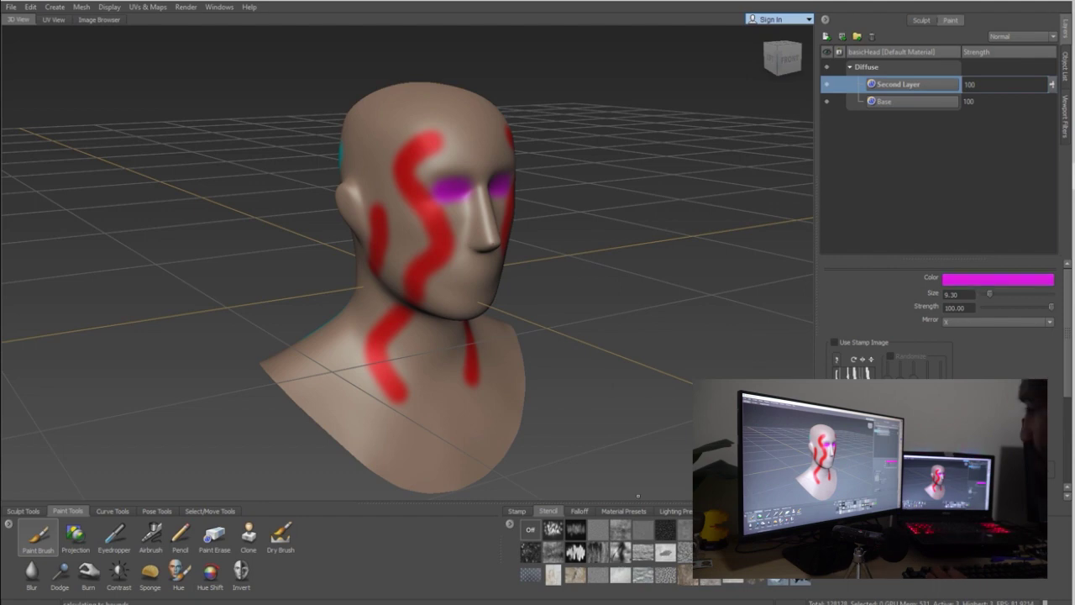
Set the Paint Brush color to blue and paint mirrored strokes across the temples, eyes and cheeks on Second Layer
left_click(998, 279)
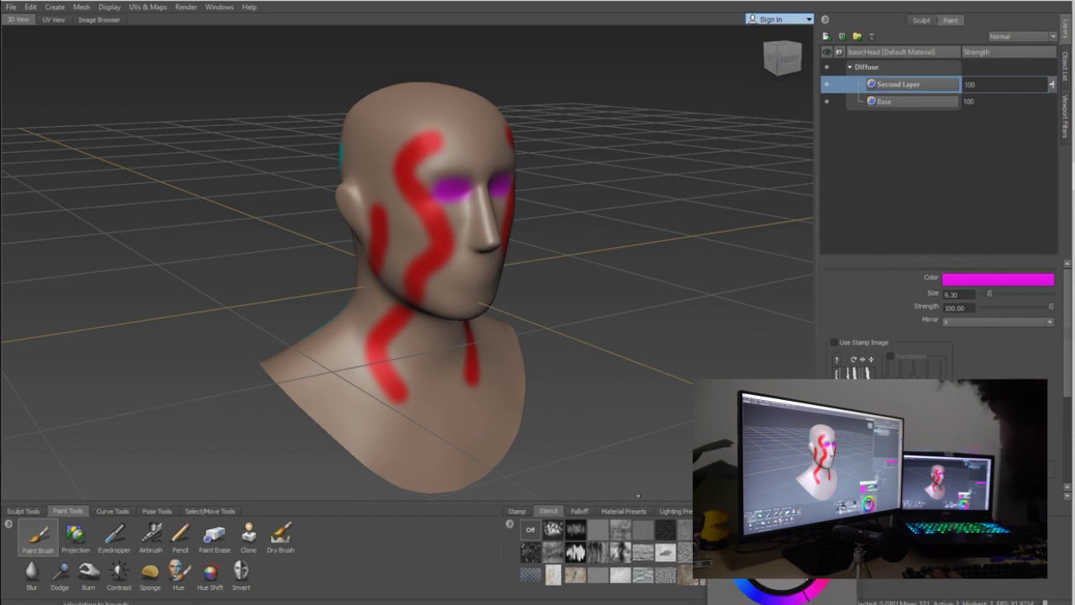
left_click(758, 595)
left_click_drag(537, 244, 424, 187, "alt")
mouse_move(357, 117)
left_mouse_down()
mouse_move(408, 202)
mouse_move(379, 294)
mouse_move(386, 240)
mouse_move(479, 172)
mouse_move(382, 116)
left_mouse_up()
key("ctrl+z")
left_click_drag(537, 197, 436, 155, "alt")
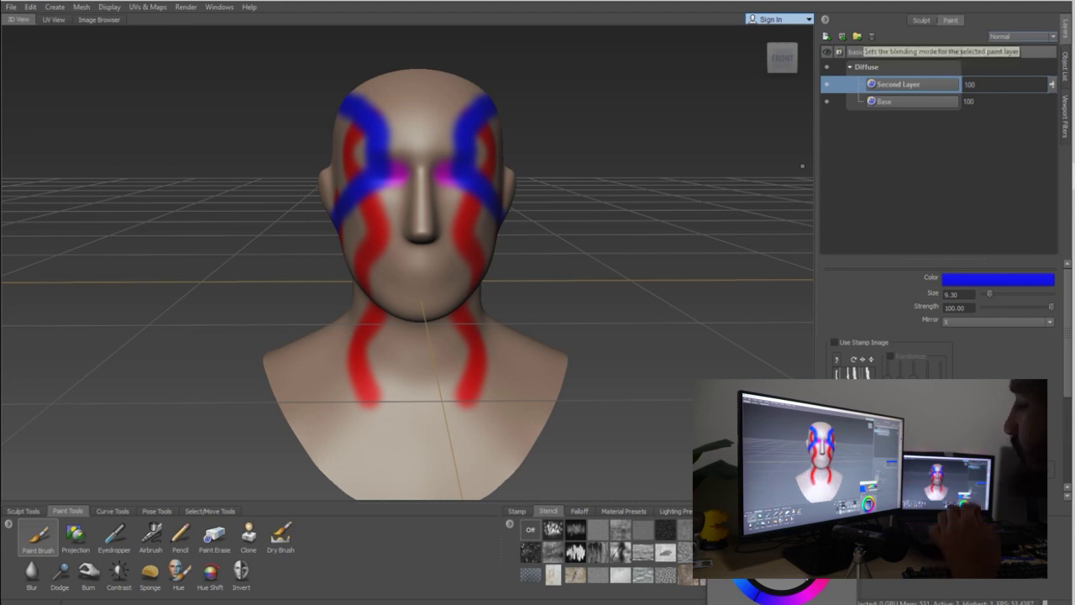
Try the Multiply, Color Burn and Darker Color blending modes on Second Layer
left_click(1021, 36)
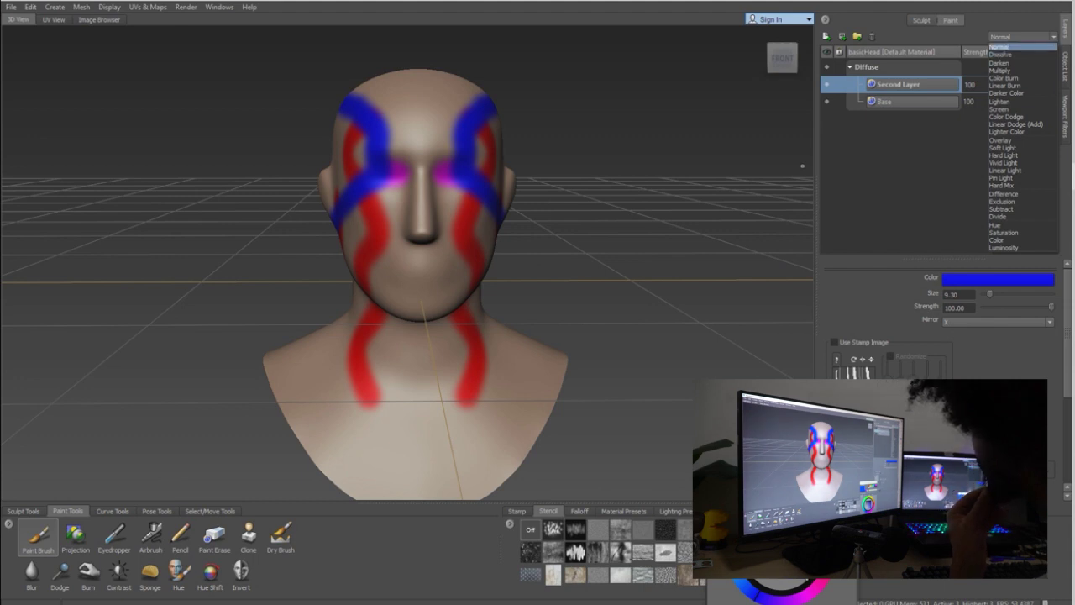
left_click(1012, 71)
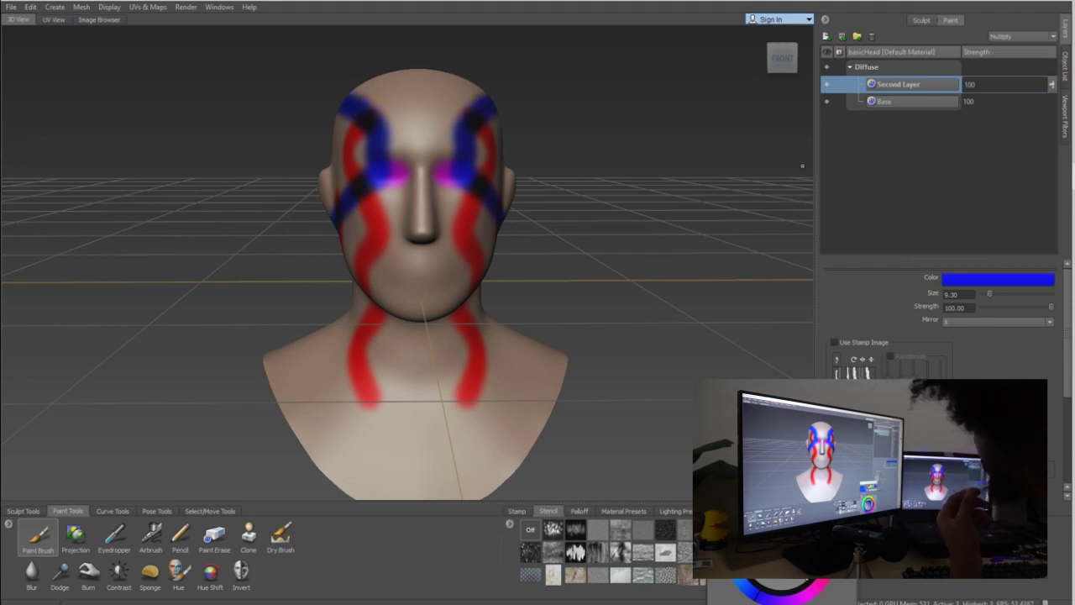
left_click(1020, 36)
left_click(1012, 79)
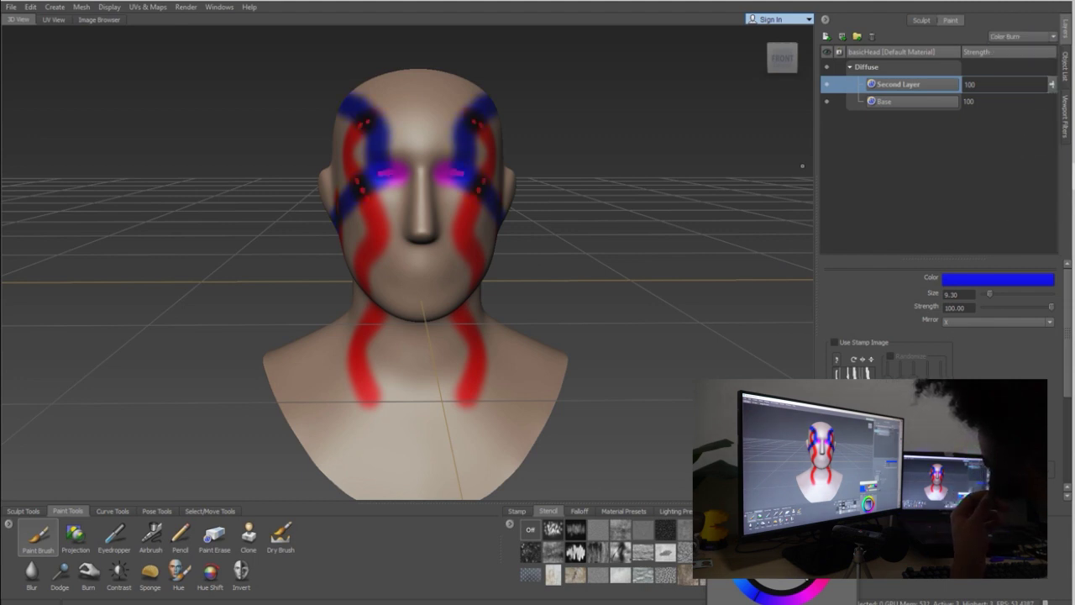
key("space")
key("Down")
key("Down")
key("Return")
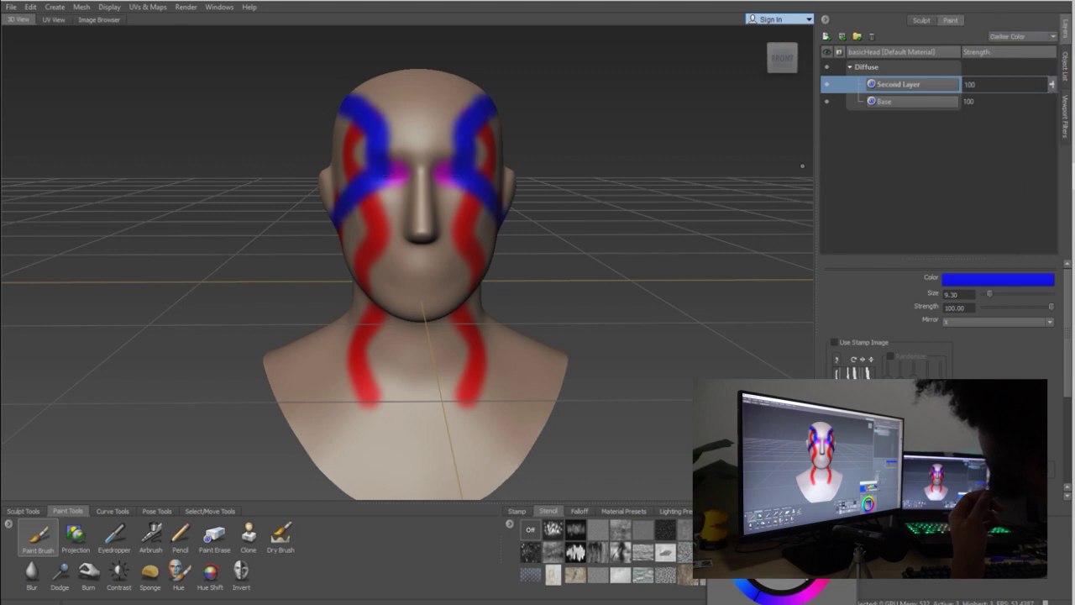
Set the blending mode of Second Layer to Overlay
key("space")
key("Down")
key("Down")
key("Down")
key("Down")
key("Down")
key("Return")
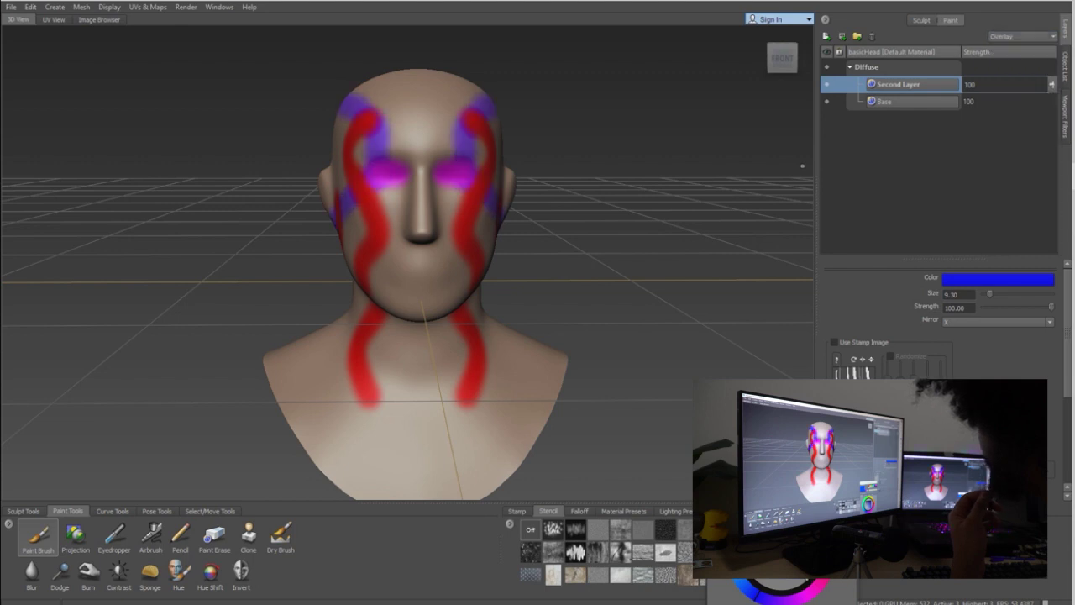
Examine the blended paint around the head and lower the strength of Second Layer to 56
left_click_drag(430, 199, 539, 196, "alt")
right_click_drag(541, 193, 568, 193, "alt")
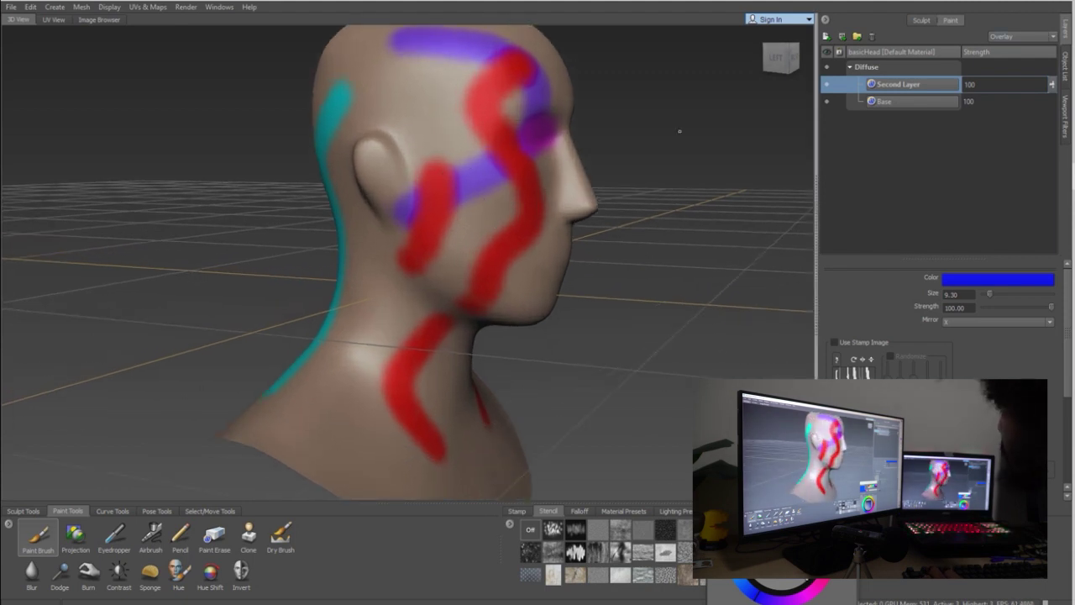
left_click_drag(679, 131, 800, 150, "alt")
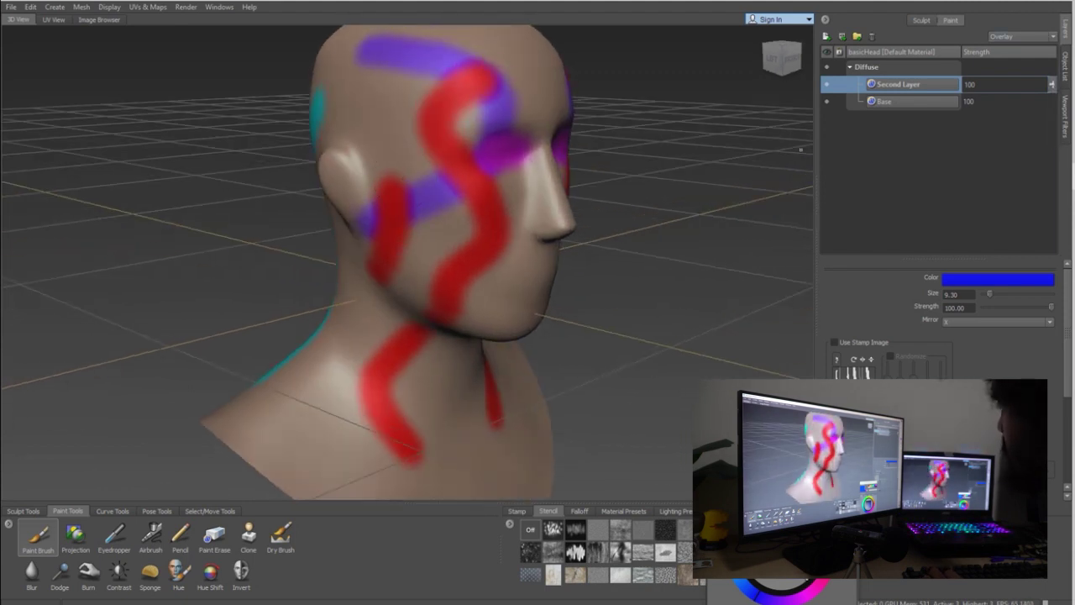
mouse_move(1051, 84)
left_mouse_down()
mouse_move(1049, 144)
mouse_move(1049, 81)
mouse_move(1049, 112)
left_mouse_up()
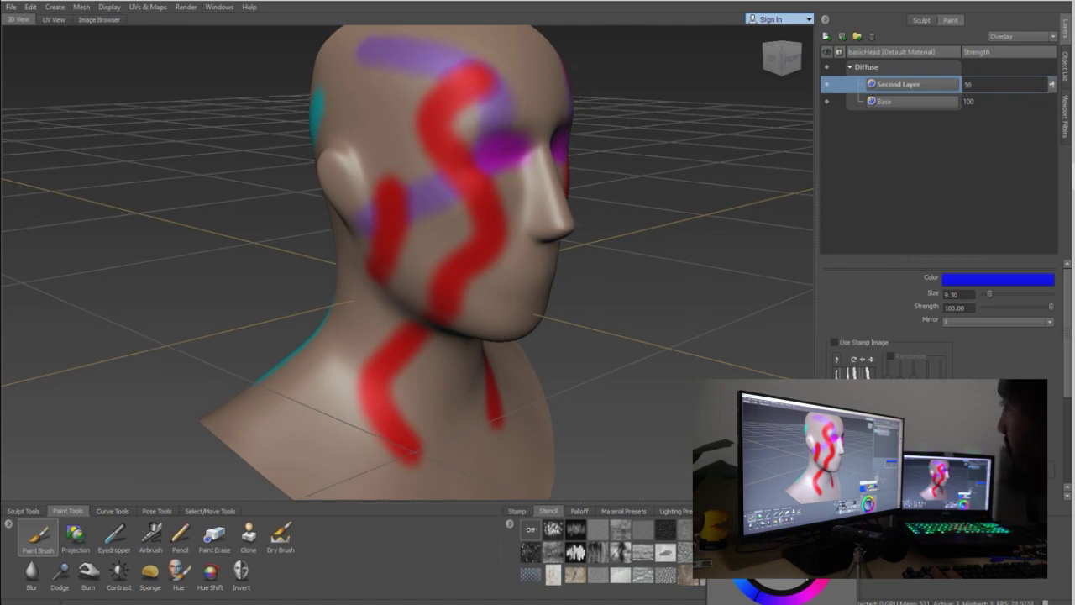
left_click(791, 60)
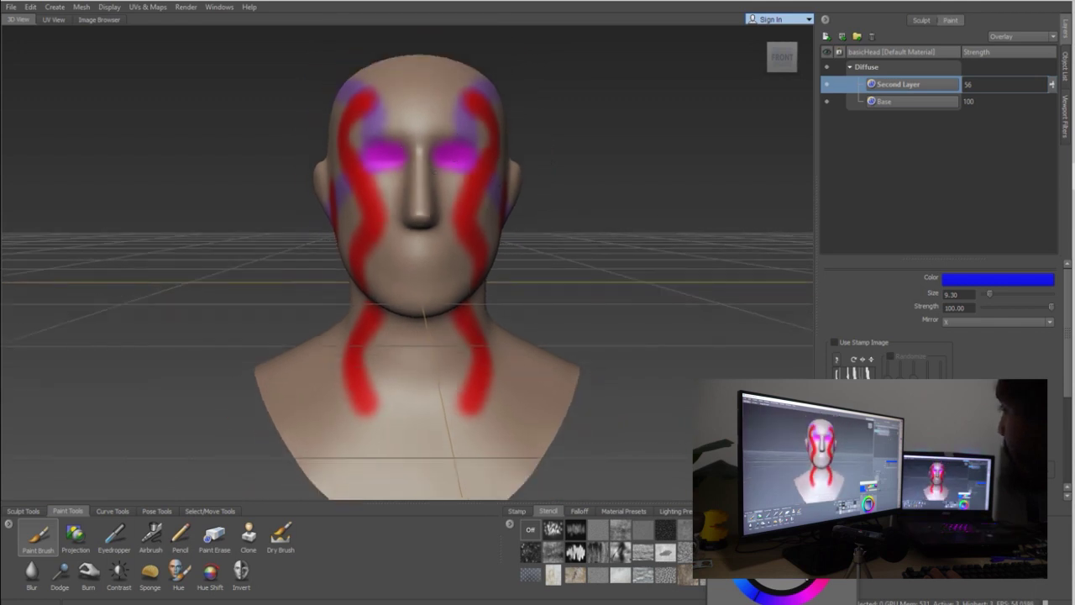
Explore the color chooser's Spectrum, Image and Blend pickers and set the Paint Brush color to a muted crimson
left_click_drag(782, 410, 695, 158)
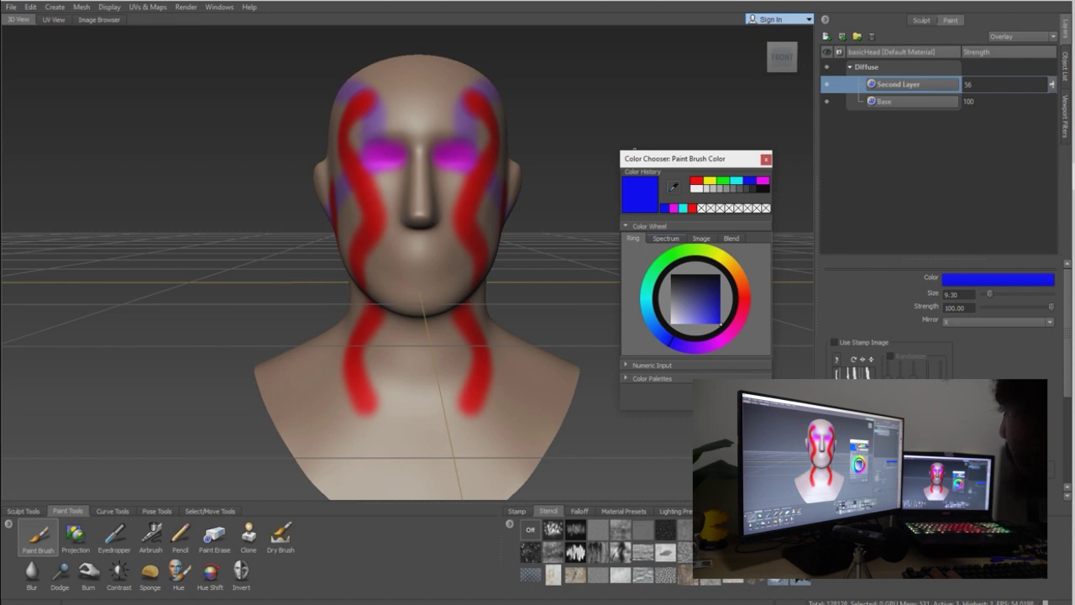
mouse_move(710, 307)
left_mouse_down()
mouse_move(675, 266)
mouse_move(695, 318)
left_mouse_up()
left_click(666, 238)
left_click(701, 237)
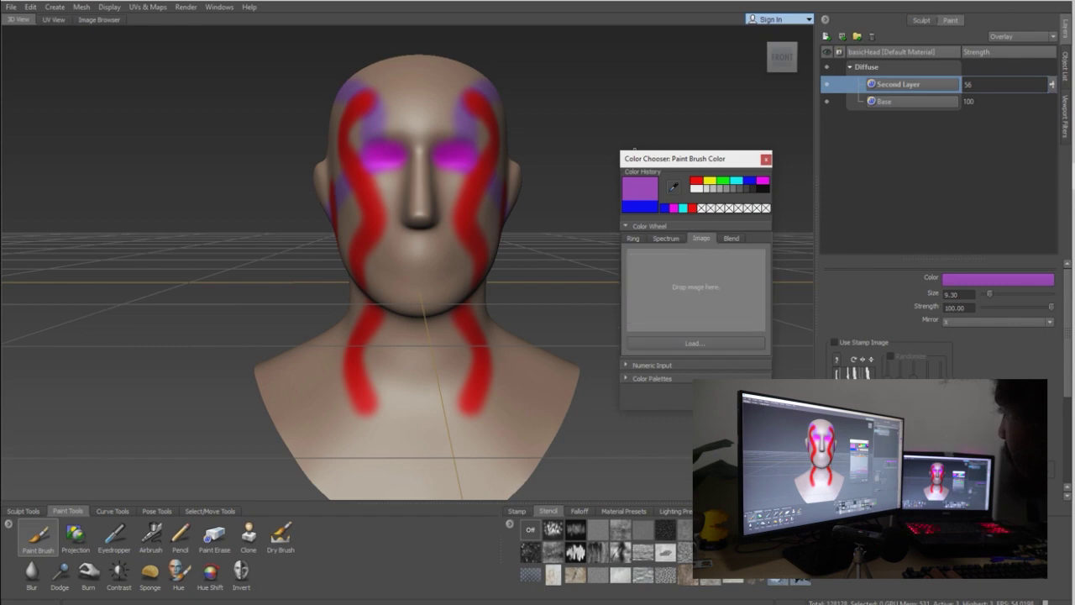
left_click(730, 238)
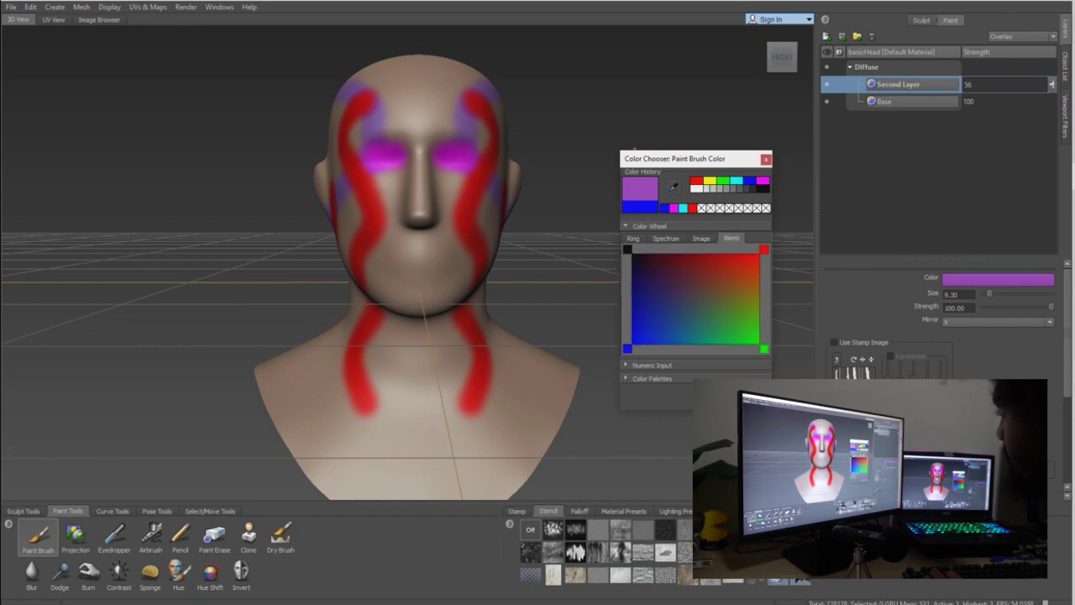
mouse_move(677, 309)
left_mouse_down()
mouse_move(685, 320)
mouse_move(688, 281)
mouse_move(704, 304)
left_mouse_up()
left_click(633, 238)
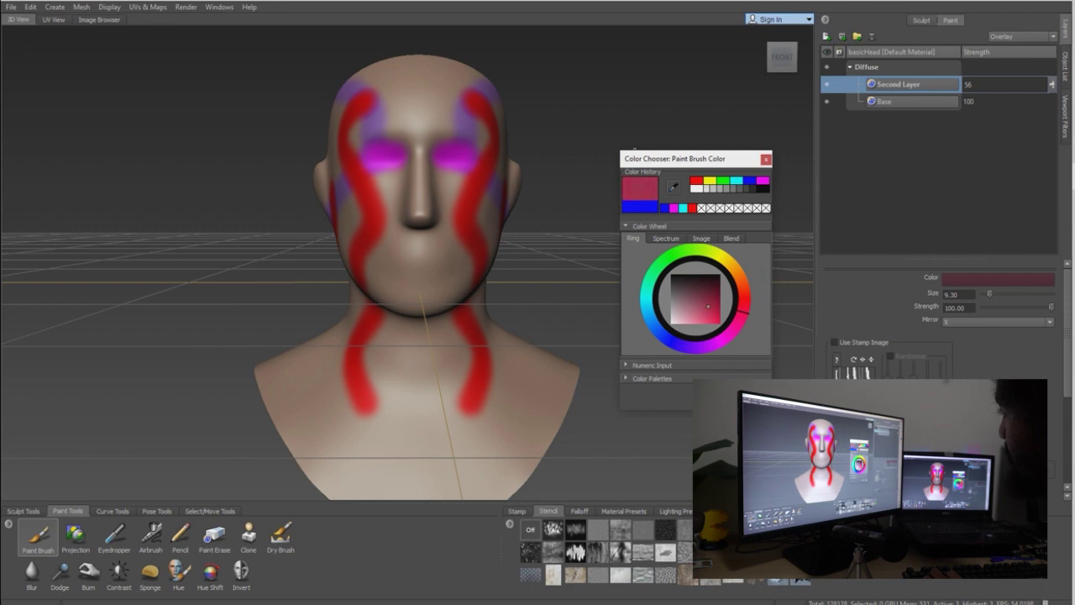
Set the Paint Brush color to a muted gold and paint thin mirrored strokes down the cheeks and chin on Second Layer
left_click(686, 250)
mouse_move(732, 266)
left_mouse_down()
mouse_move(744, 294)
mouse_move(692, 250)
mouse_move(655, 326)
mouse_move(699, 249)
mouse_move(749, 295)
mouse_move(729, 262)
left_mouse_up()
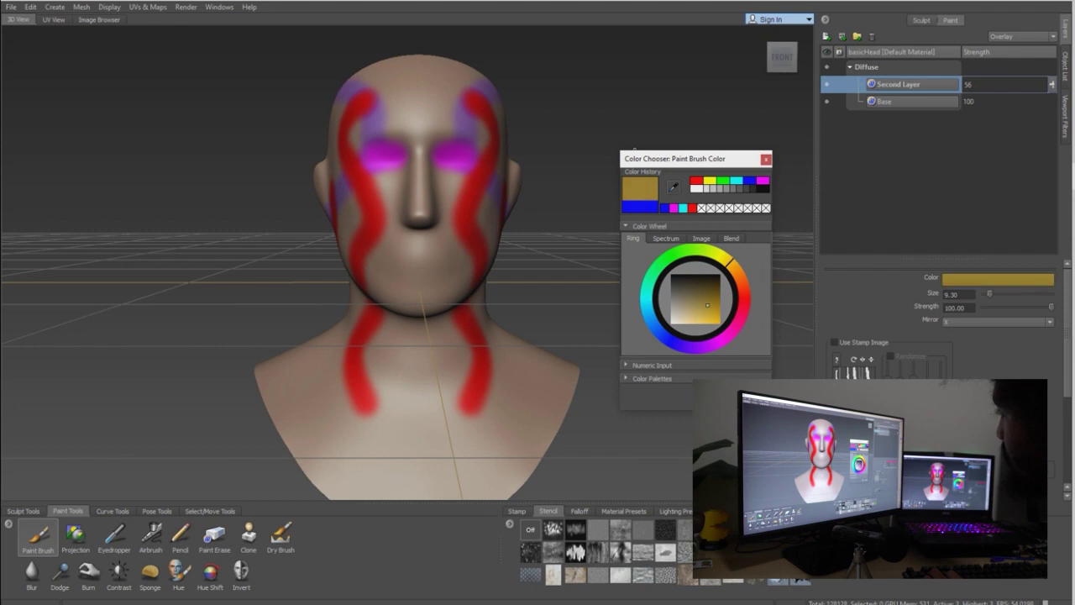
mouse_move(707, 305)
left_mouse_down()
mouse_move(686, 305)
mouse_move(705, 301)
mouse_move(698, 283)
mouse_move(702, 321)
mouse_move(704, 301)
left_mouse_up()
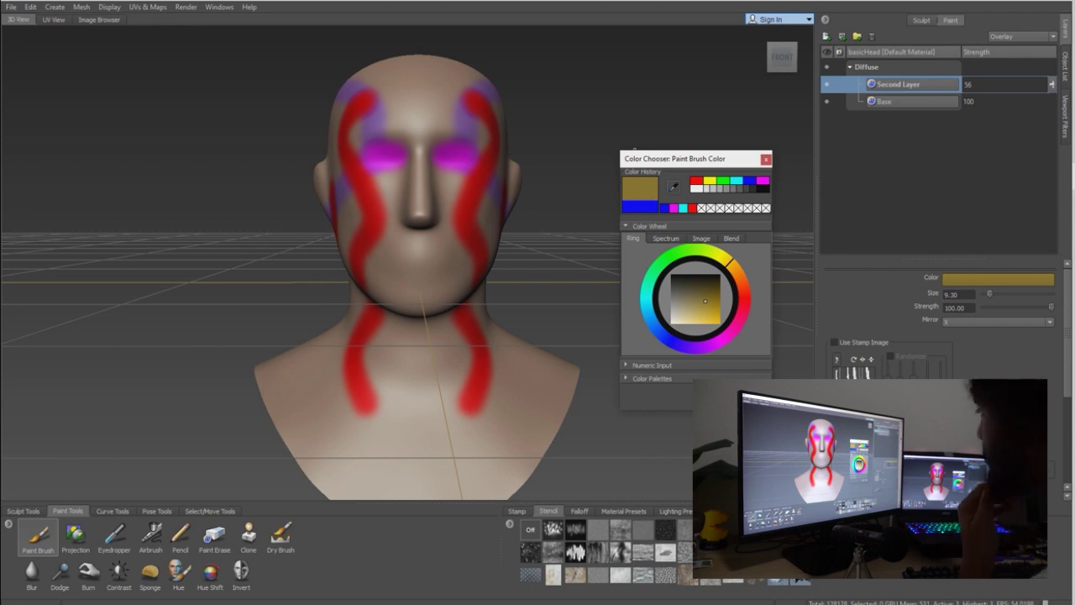
left_click(766, 160)
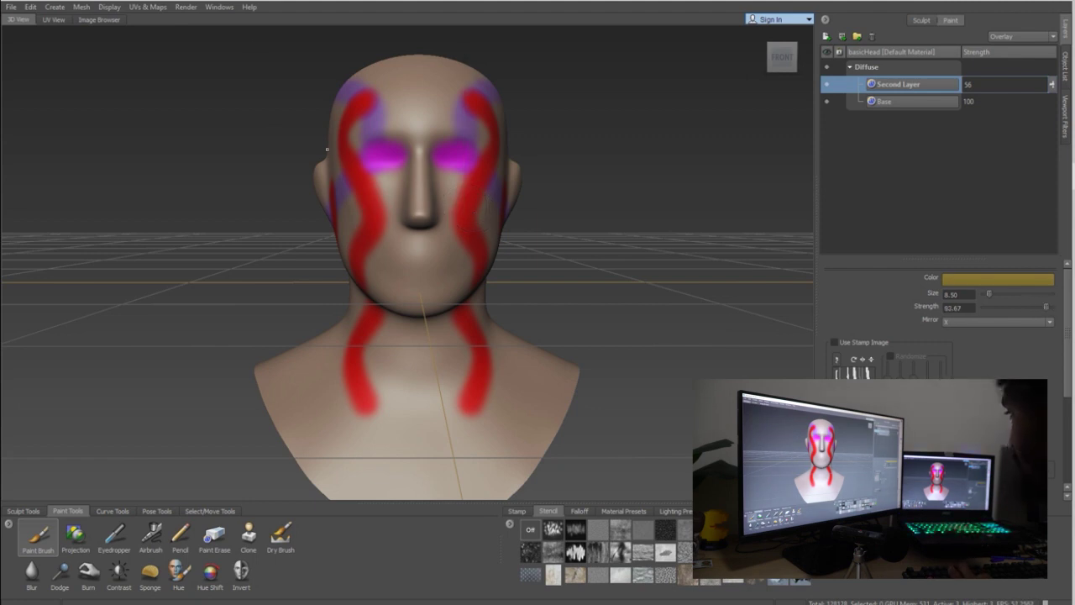
mouse_move(480, 213)
left_mouse_down()
mouse_move(512, 212)
mouse_move(458, 204)
left_mouse_up()
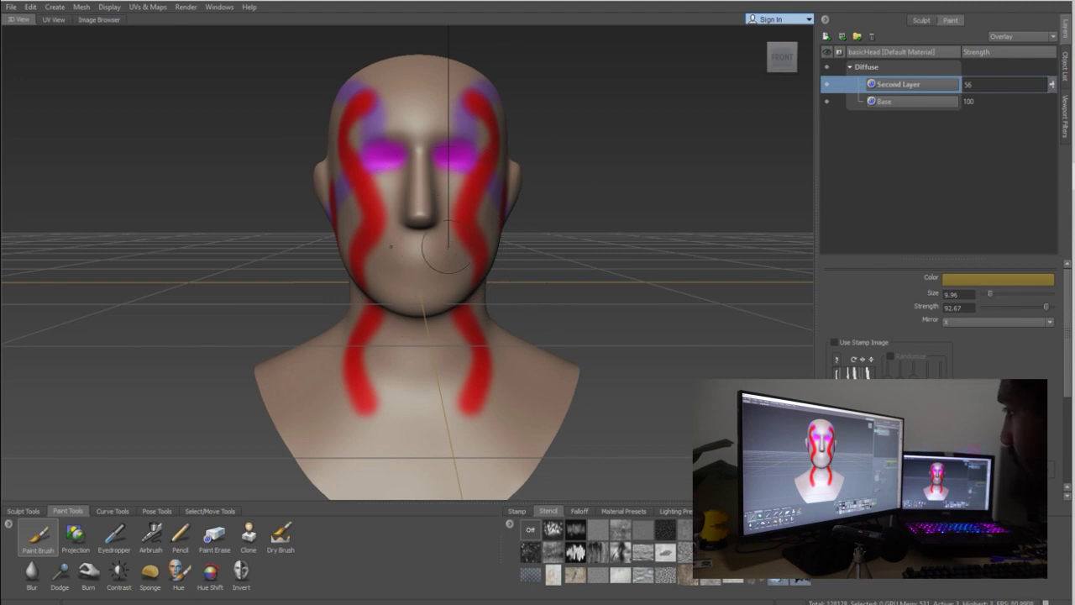
left_click_drag(448, 246, 429, 257)
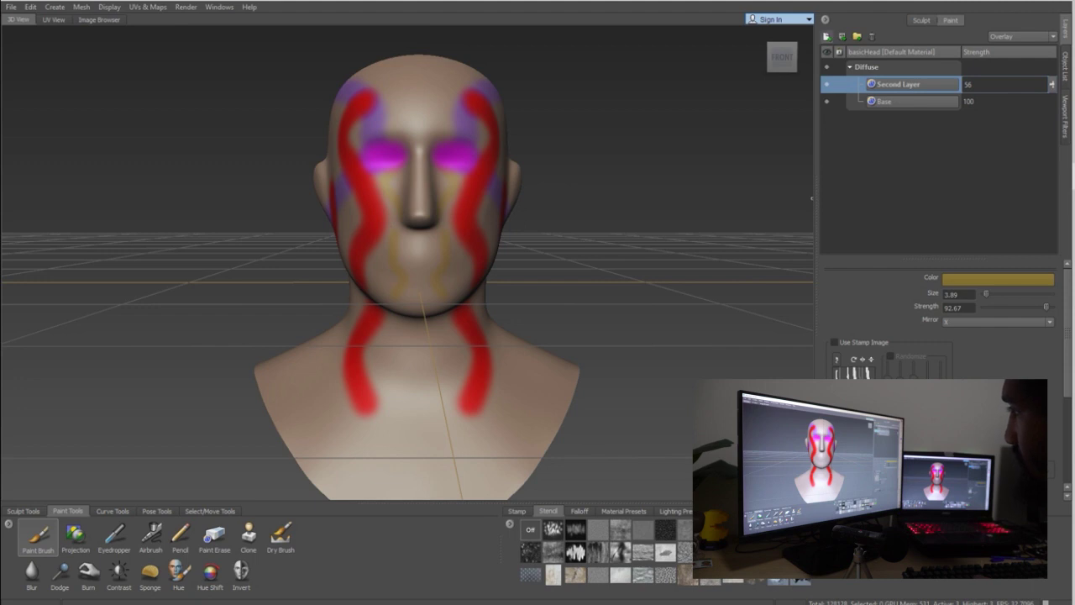
Add a new paint layer above Second Layer and paint mirrored magenta strokes across the upper chest
left_click(827, 37)
key("Return")
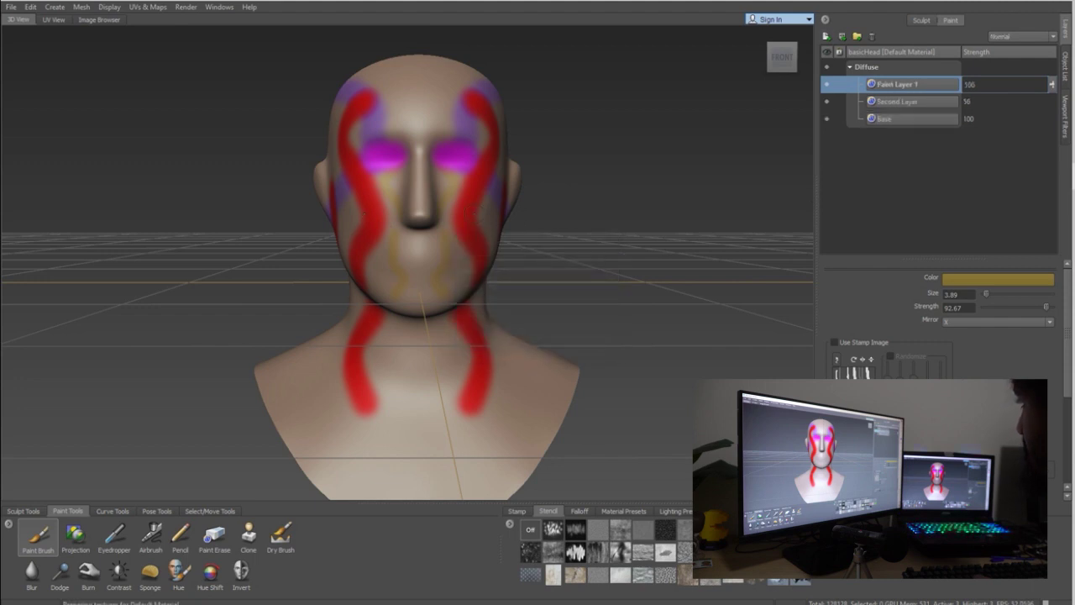
left_click(999, 280)
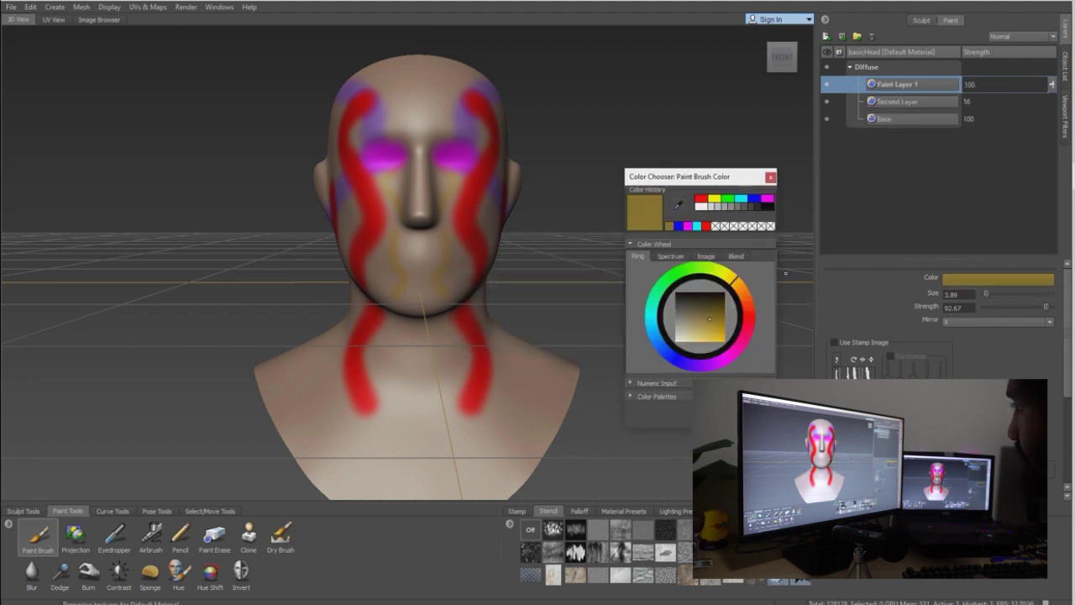
left_click(767, 198)
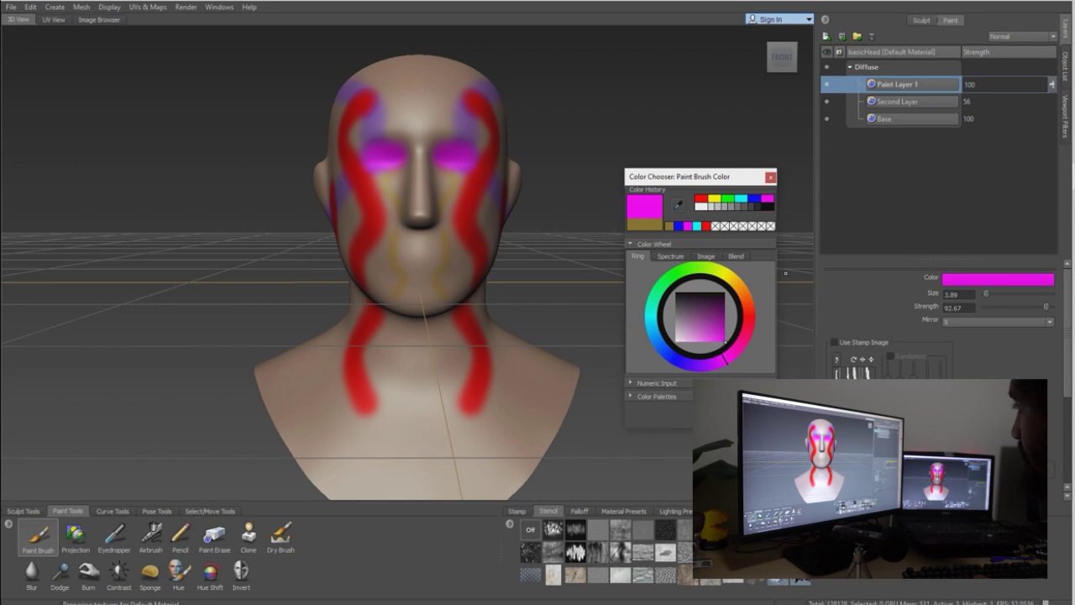
left_click(615, 382)
left_click_drag(442, 445, 525, 367)
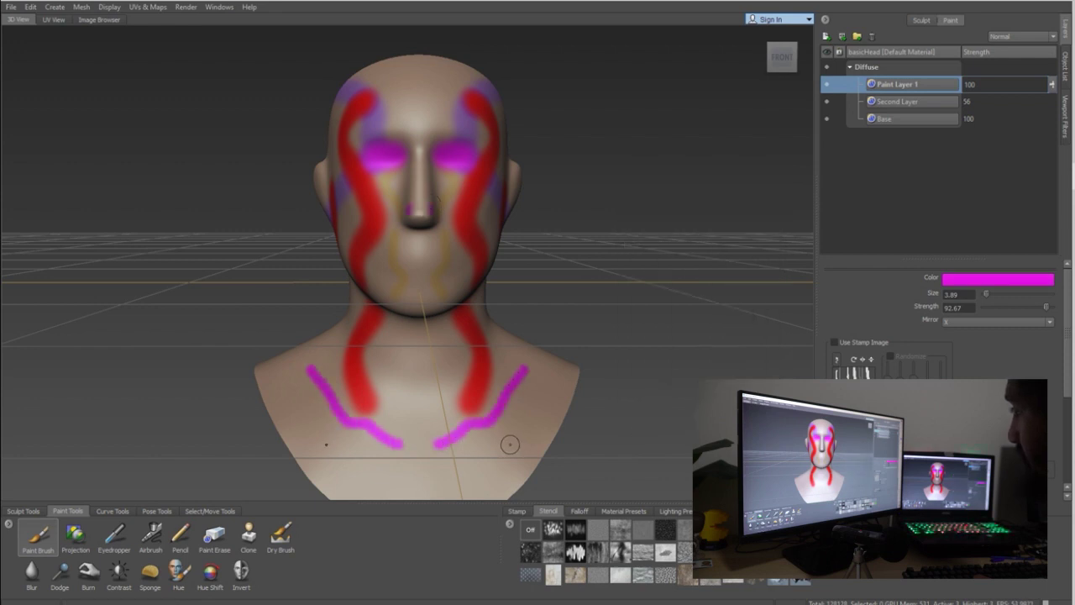
Fill the chest sides with magenta, then paint the neck, lips, nose and forehead, using brush size 2.52 and lowering strength to 45.86
mouse_move(477, 452)
left_mouse_down()
mouse_move(528, 453)
mouse_move(507, 453)
left_mouse_up()
mouse_move(476, 454)
left_mouse_down()
mouse_move(521, 383)
mouse_move(456, 378)
left_mouse_up()
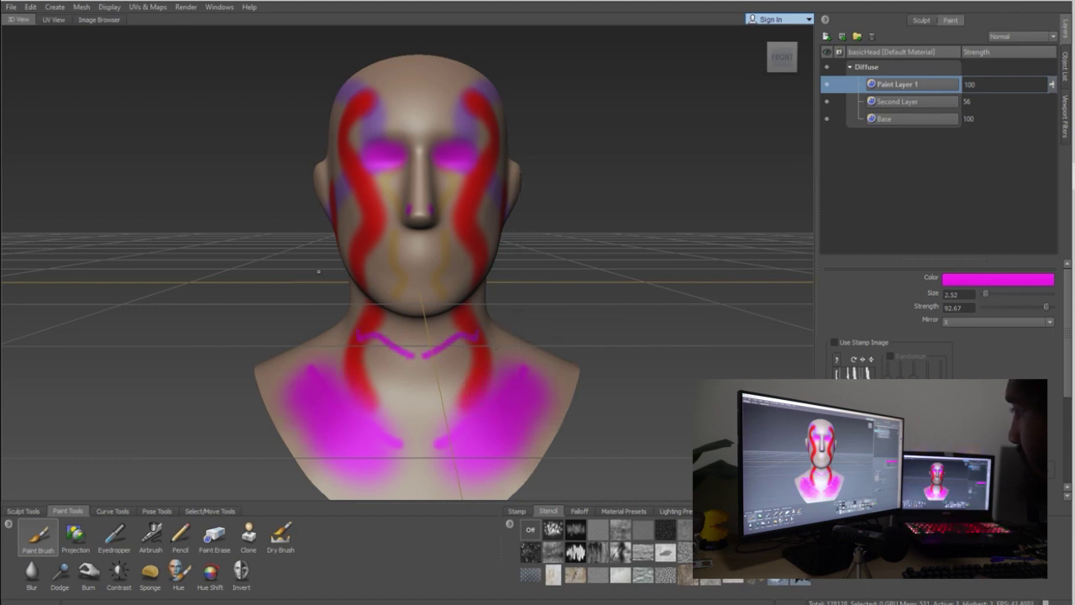
left_click_drag(384, 306, 397, 358)
mouse_move(396, 277)
left_mouse_down()
mouse_move(396, 122)
mouse_move(396, 340)
left_mouse_up()
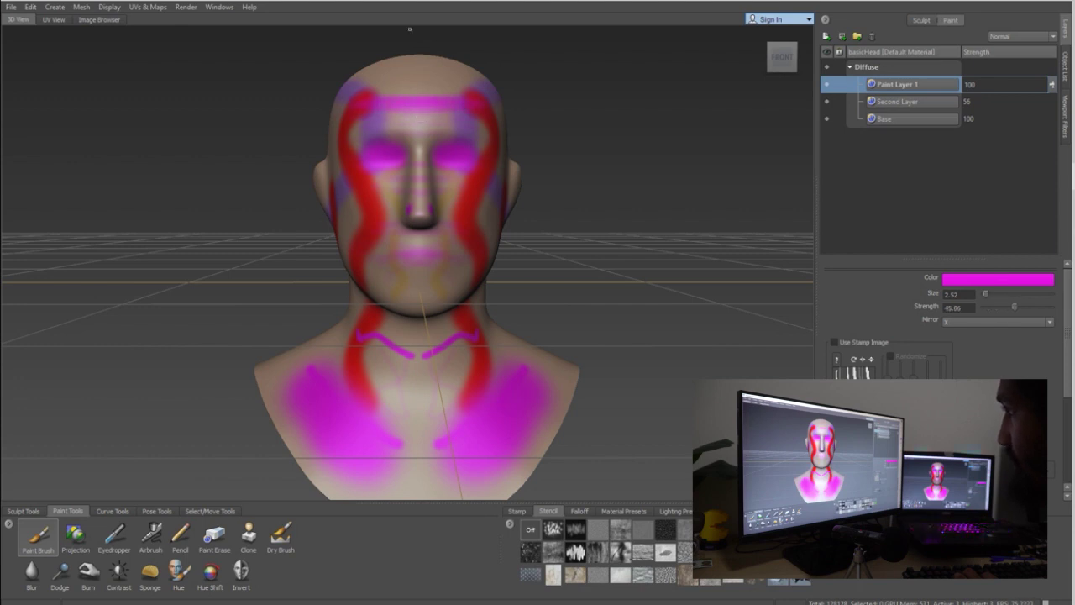
left_click_drag(375, 81, 454, 80)
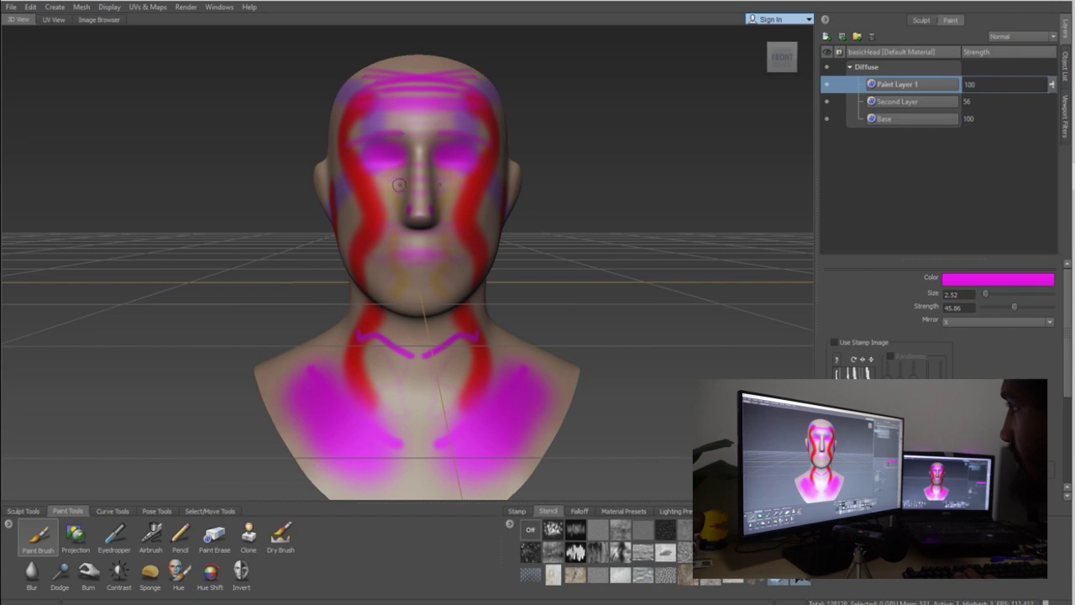
Turn off mirroring for the Paint Brush
right_click_drag(426, 264, 393, 253, "alt")
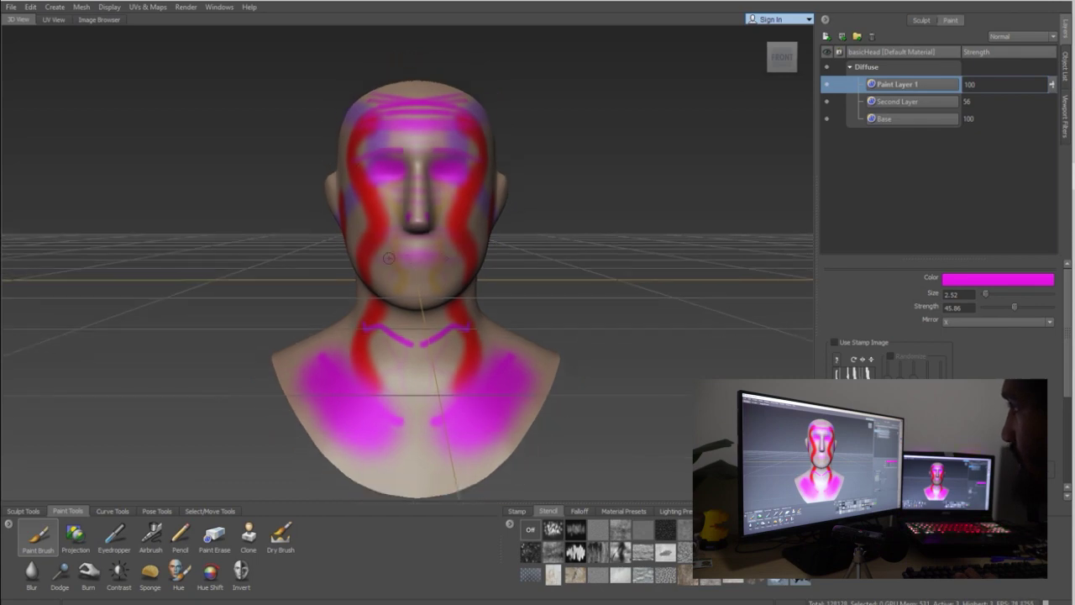
mouse_move(389, 258)
left_mouse_down("alt")
mouse_move(504, 252)
mouse_move(445, 248)
mouse_move(464, 246)
left_mouse_up("alt")
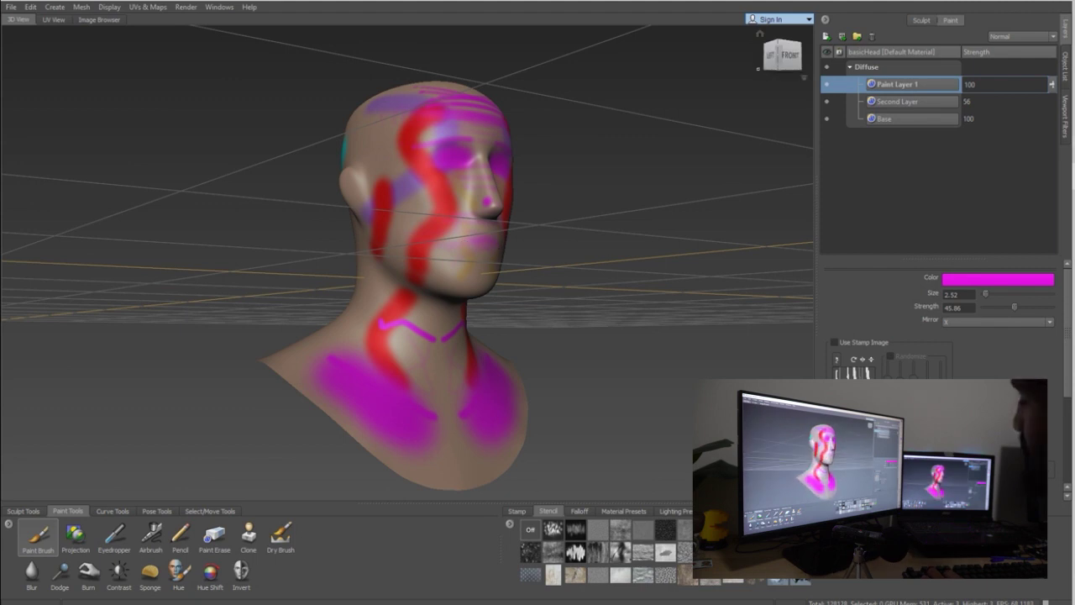
key("x")
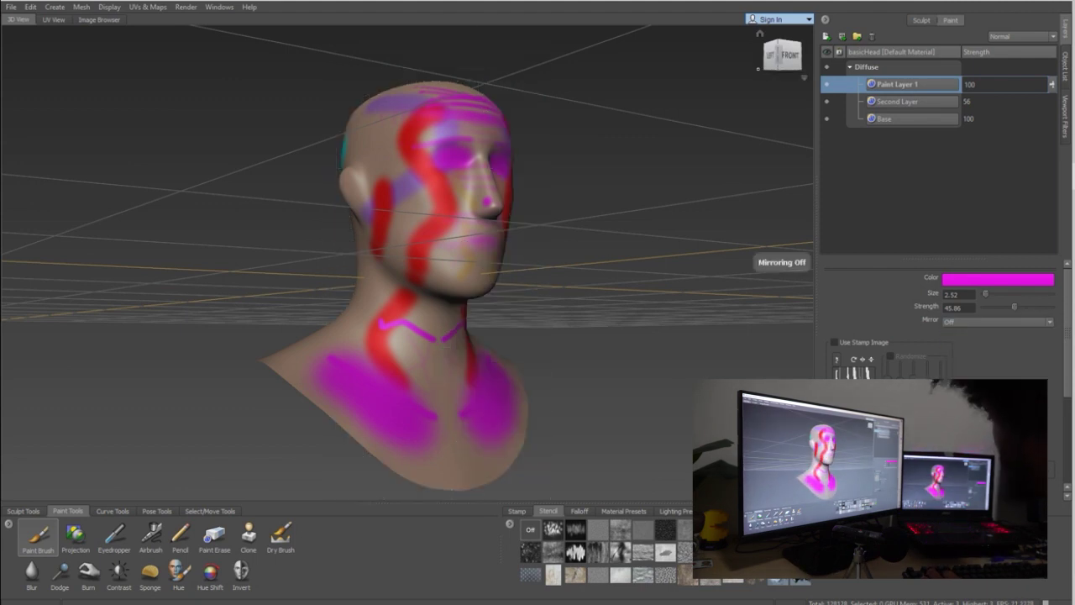
left_click(760, 67)
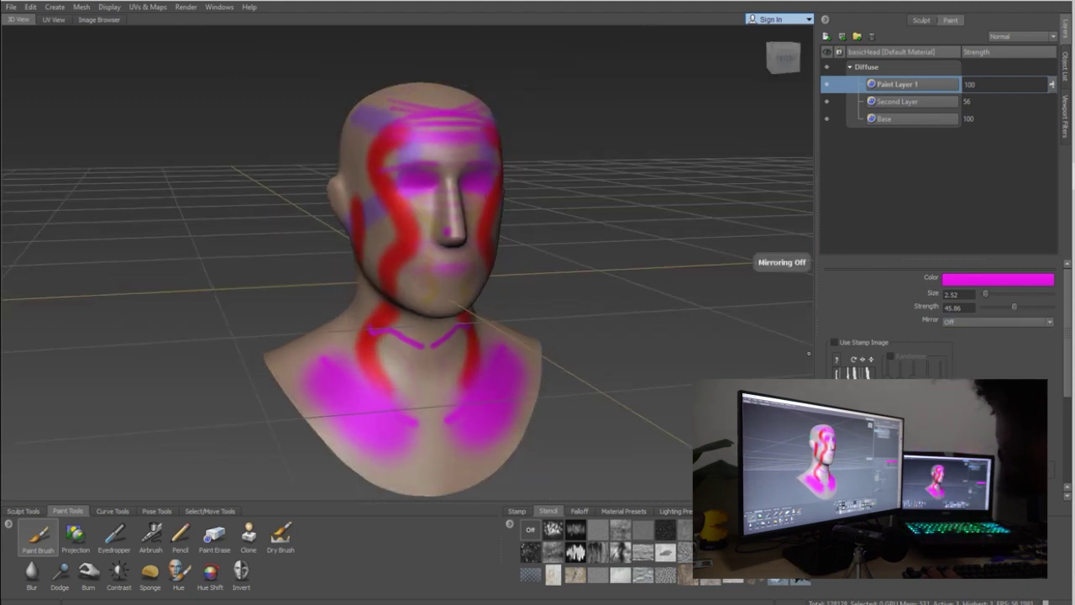
Set the Paint Brush color to a muted green and scribble unmirrored marks on the shoulder beside the neck
left_click(996, 278)
left_click(669, 299)
left_click(715, 335)
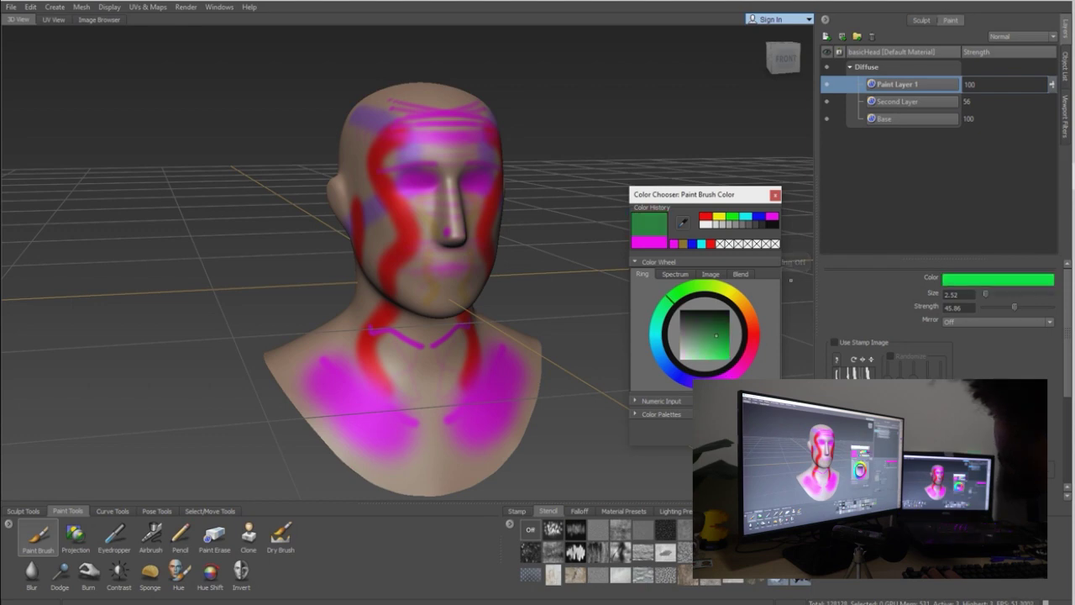
mouse_move(294, 320)
left_mouse_down("alt")
mouse_move(366, 305)
mouse_move(357, 368)
mouse_move(369, 318)
left_mouse_up("alt")
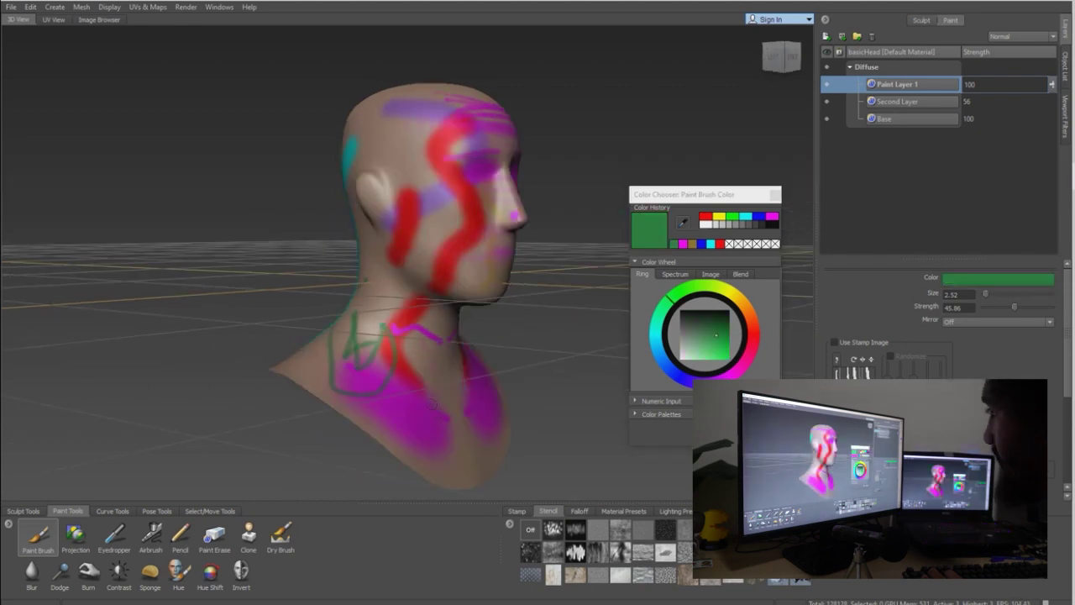
left_click_drag(613, 353, 513, 321, "alt")
left_click(775, 194)
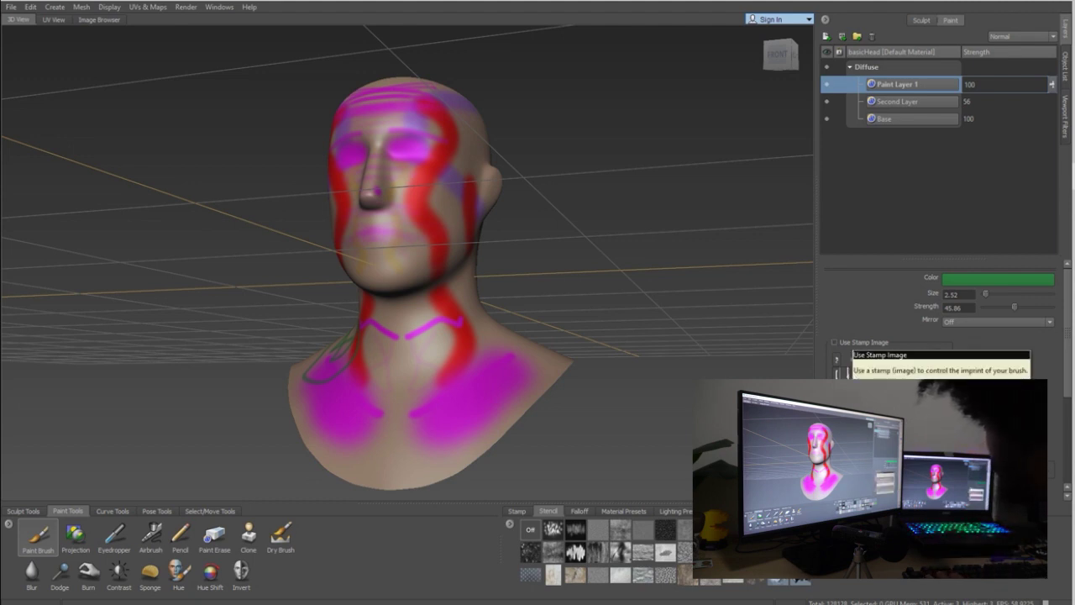
Enable Use Stamp Image for the Paint Brush and start adding a custom stamp from an image file
left_click(834, 342)
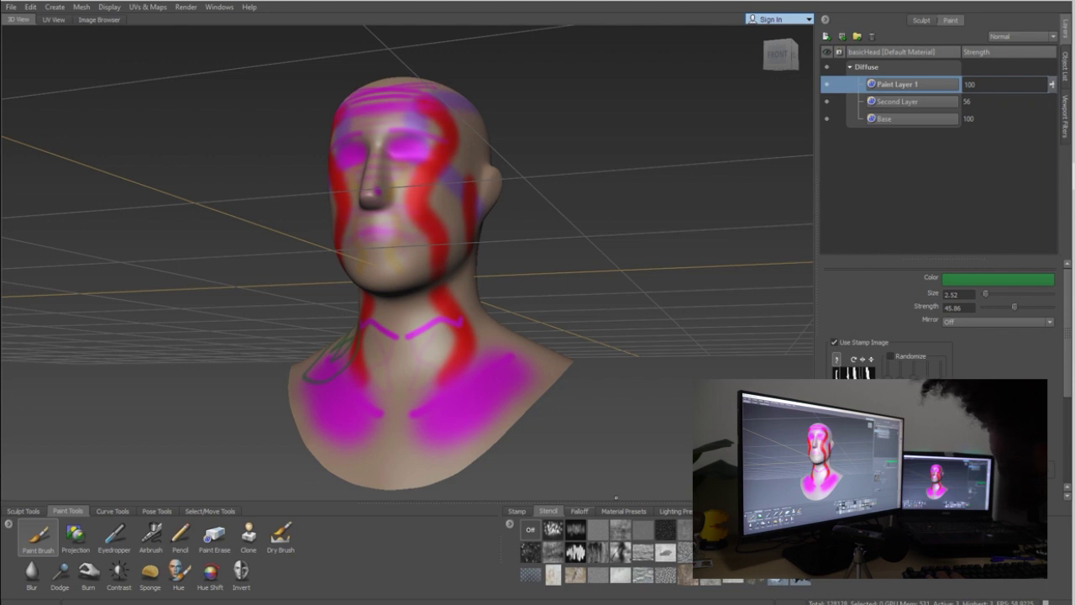
left_click(516, 510)
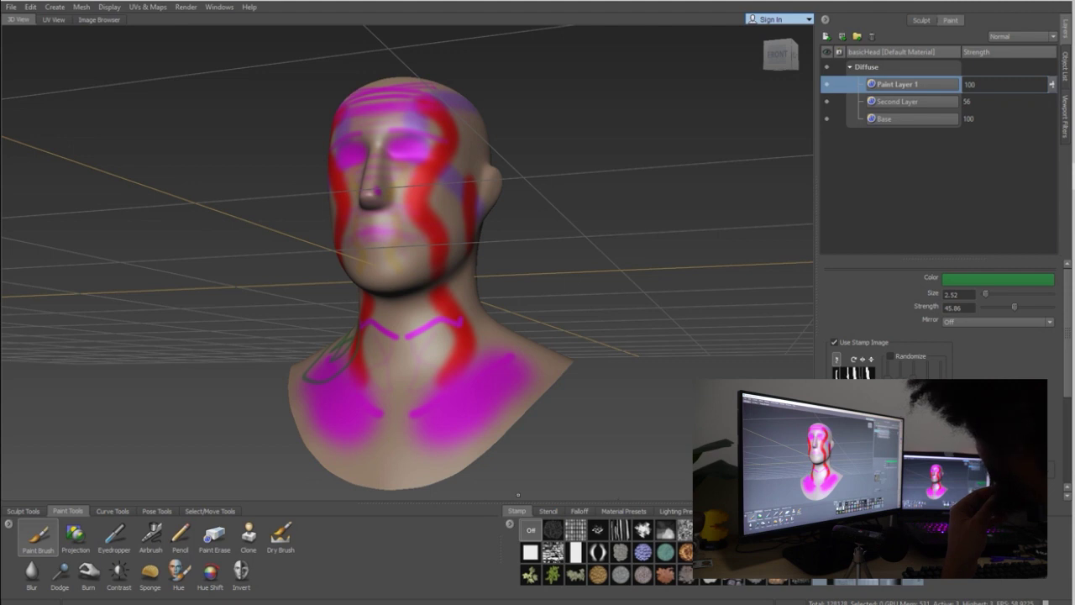
right_click(523, 527)
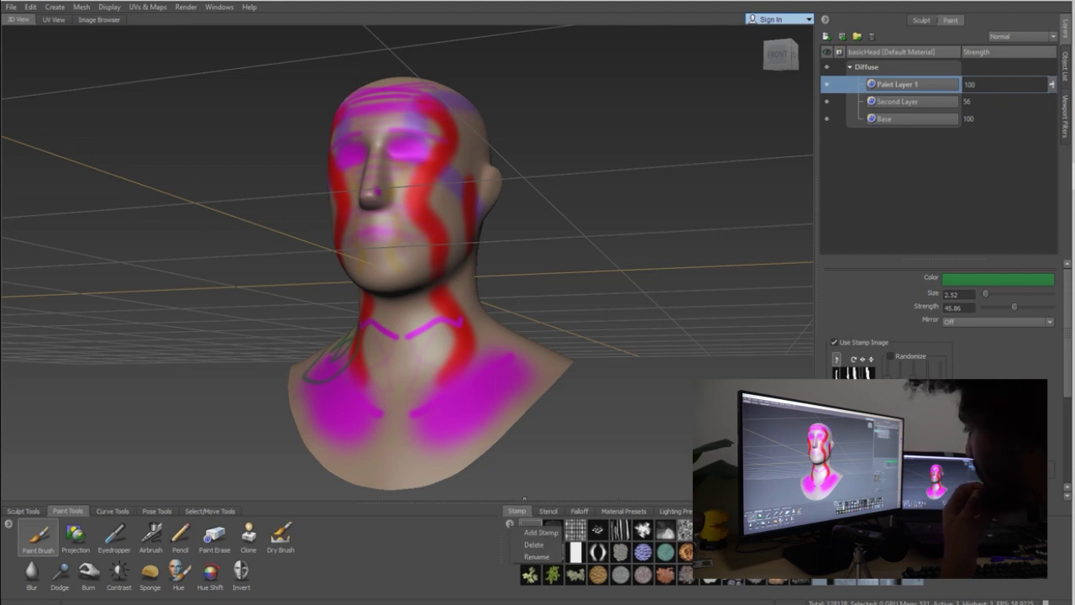
left_click(540, 529)
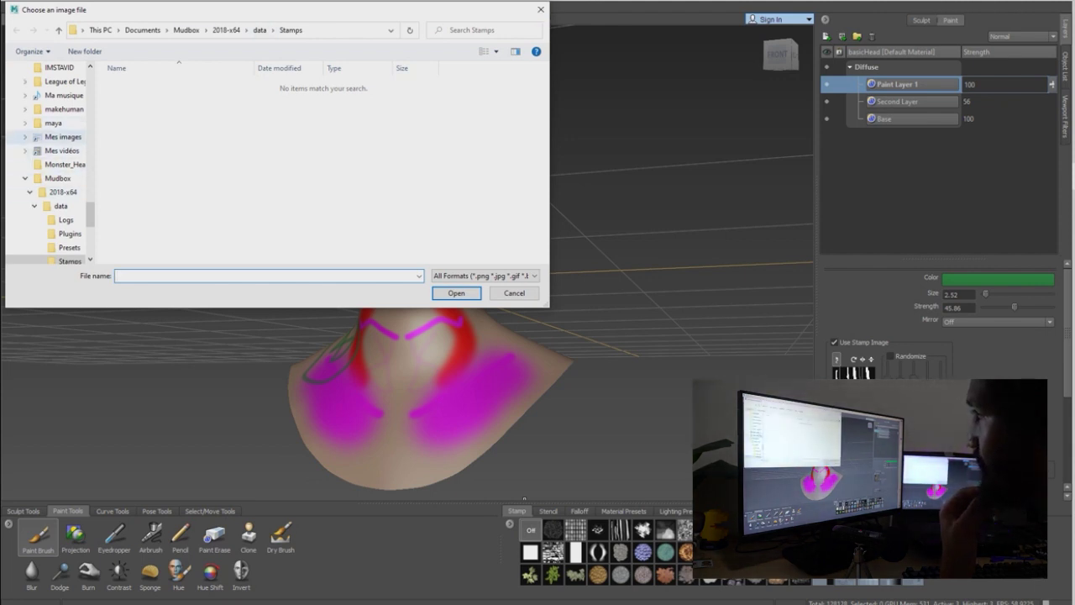
Browse to the Pictures folder to find an image for the new stamp
left_click(63, 136)
key("Return")
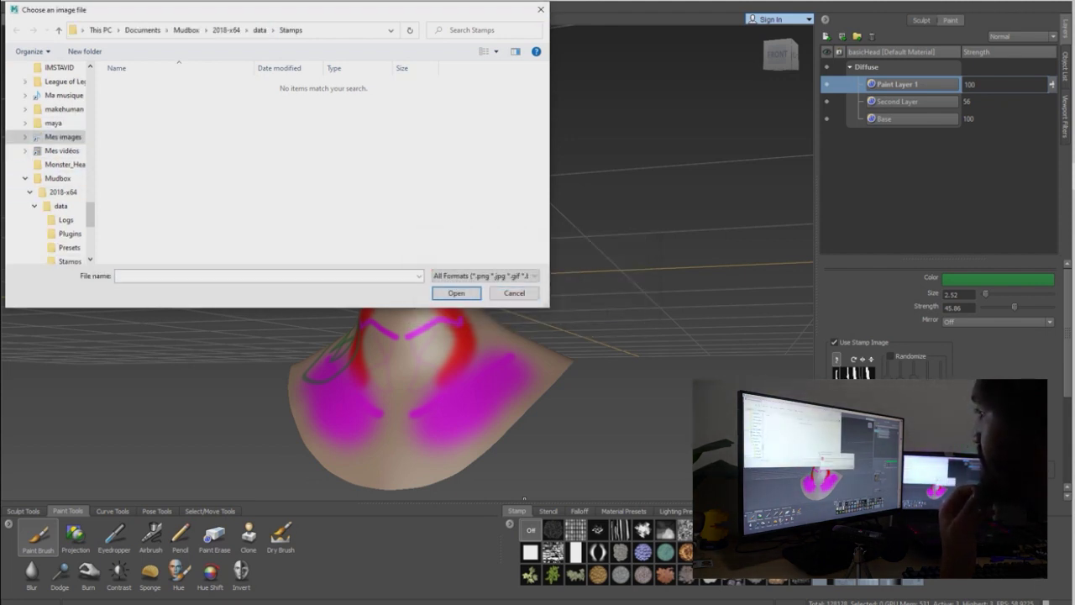
scroll(50, 160, "up", 5)
left_click(48, 155)
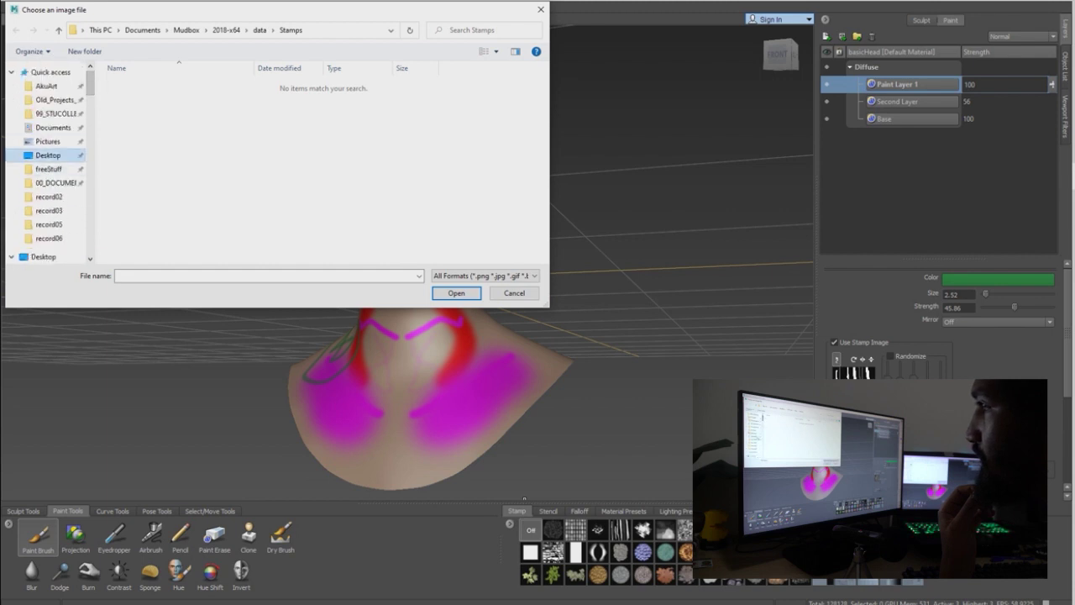
left_click(54, 108)
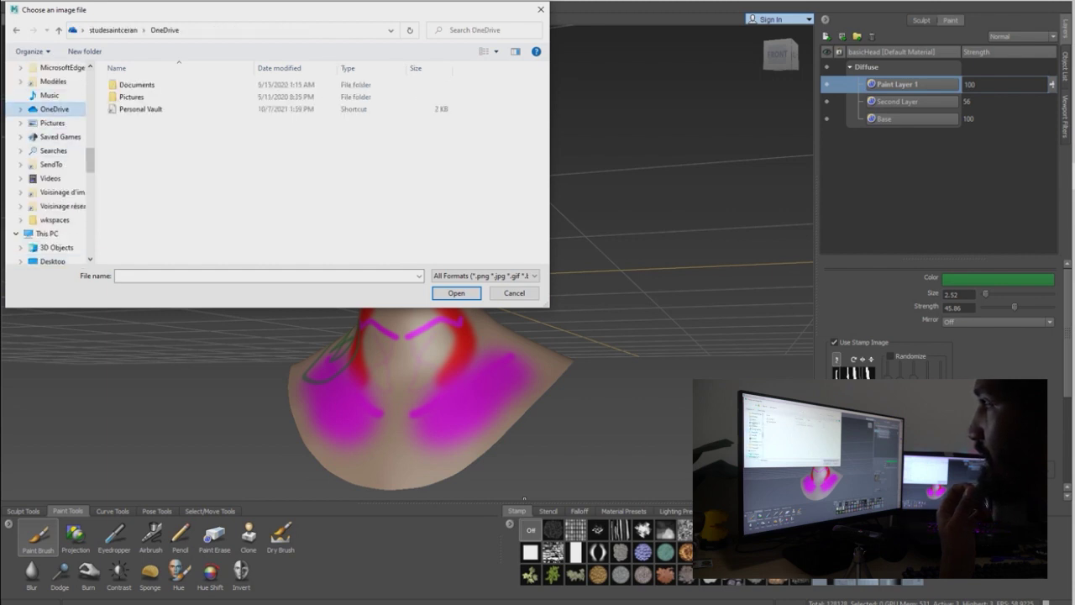
left_click(52, 122)
Look through the Pictures folder and its images subfolder, and import BlissTv.png as a stamp
scroll(197, 96, "down", 5)
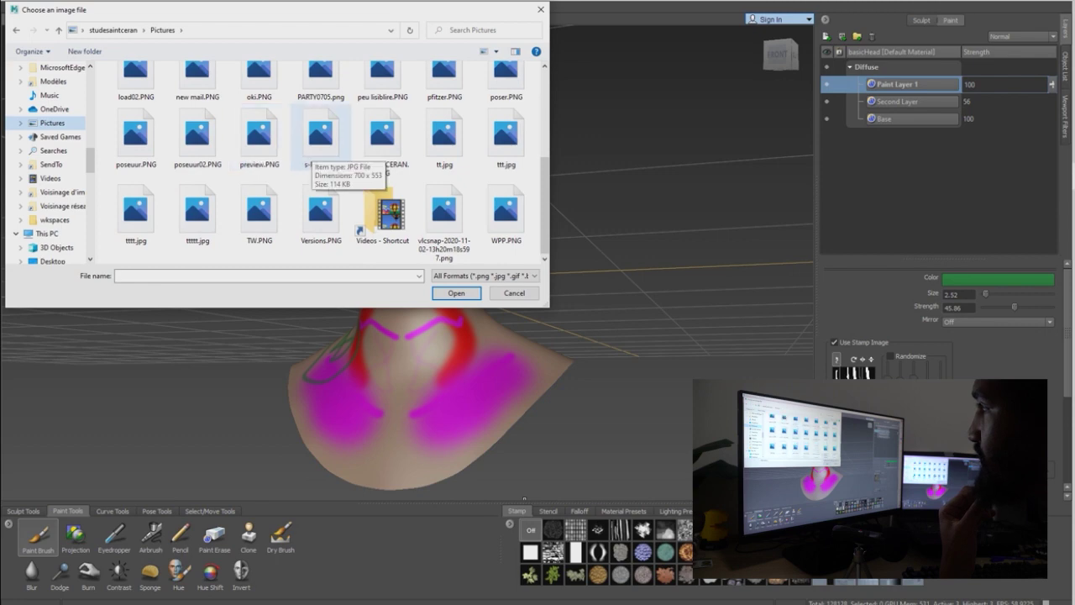
scroll(286, 214, "up", 5, "ctrl")
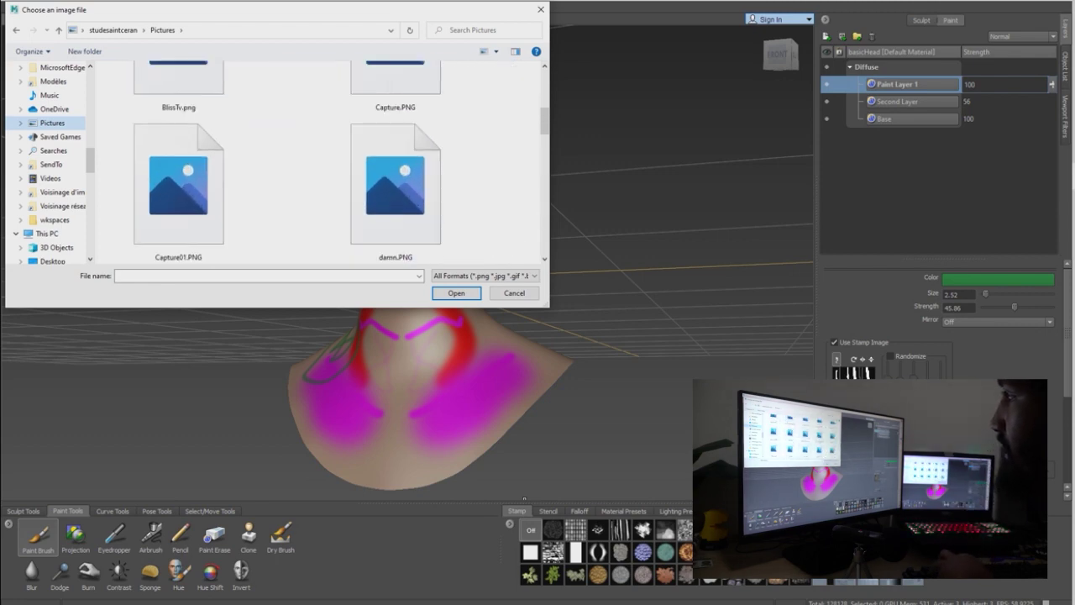
scroll(286, 214, "down", 3, "ctrl")
scroll(277, 214, "down", 1, "ctrl")
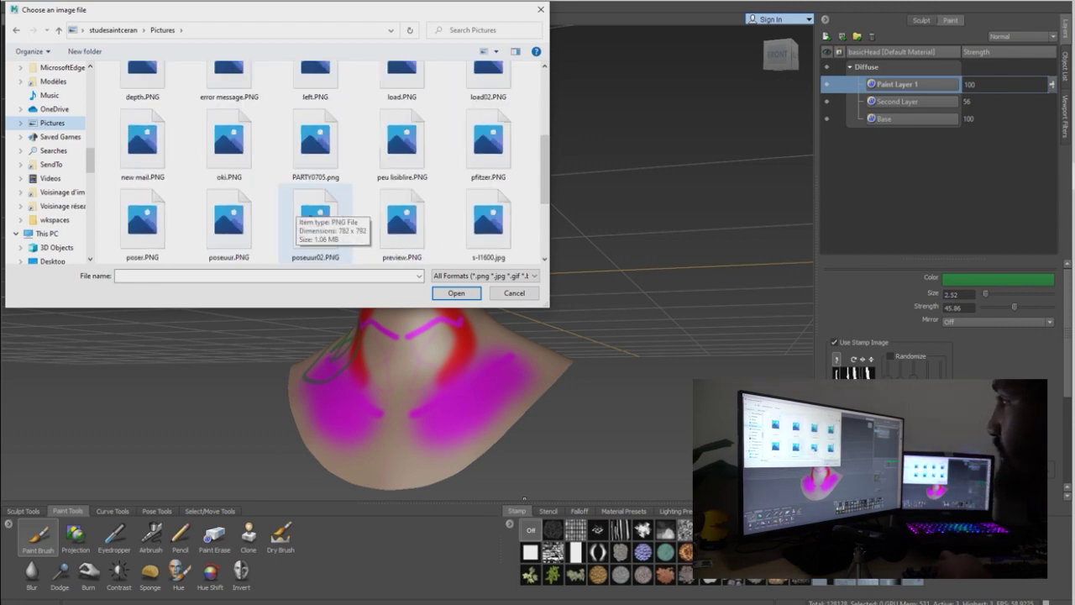
scroll(303, 210, "down", 5)
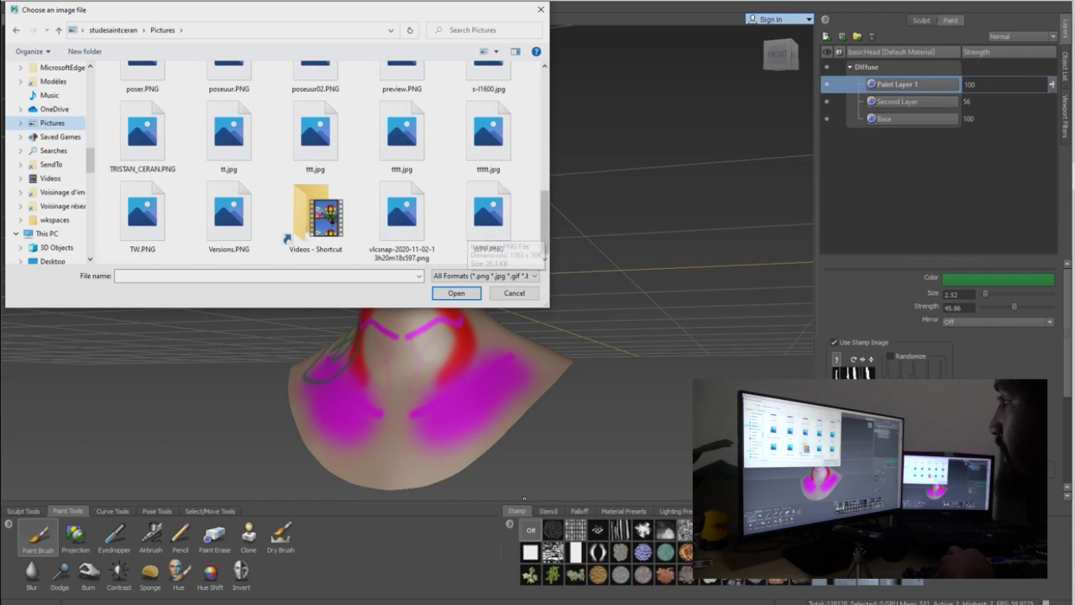
scroll(504, 214, "up", 10)
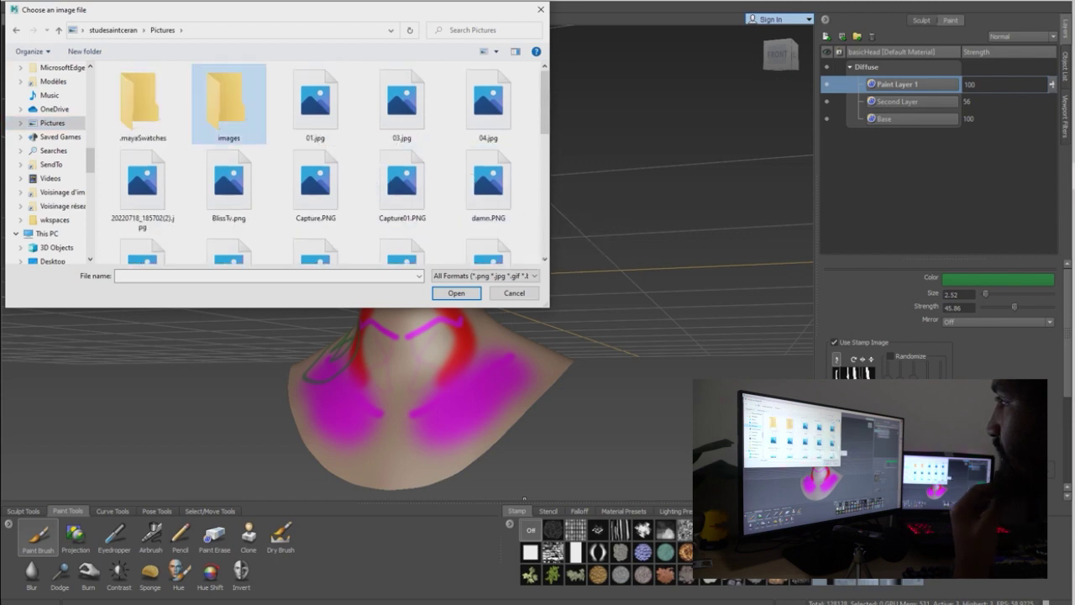
double_click(228, 105)
left_click(162, 30)
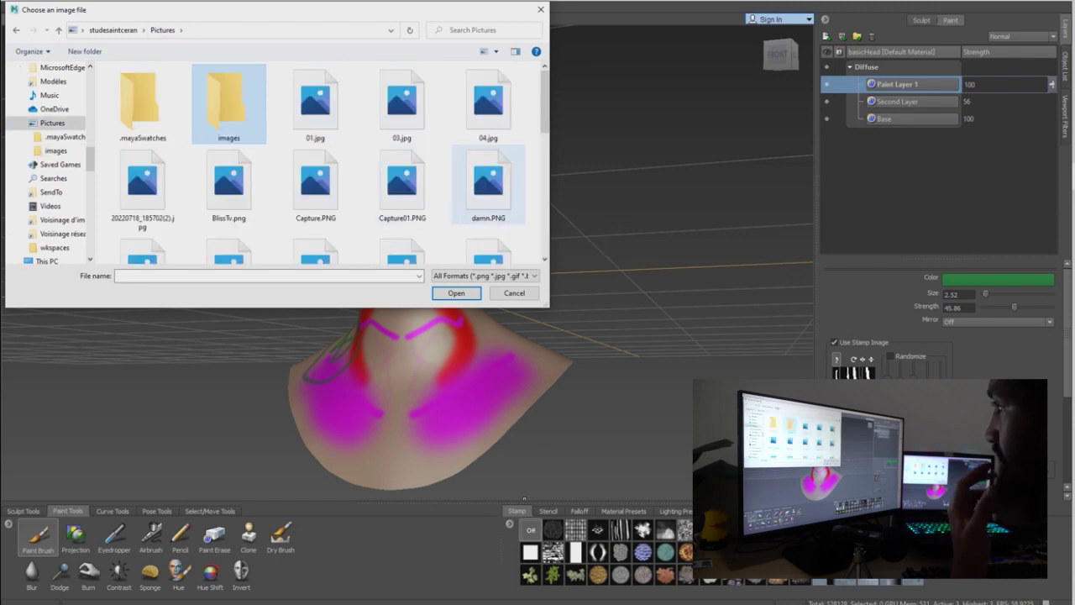
double_click(228, 181)
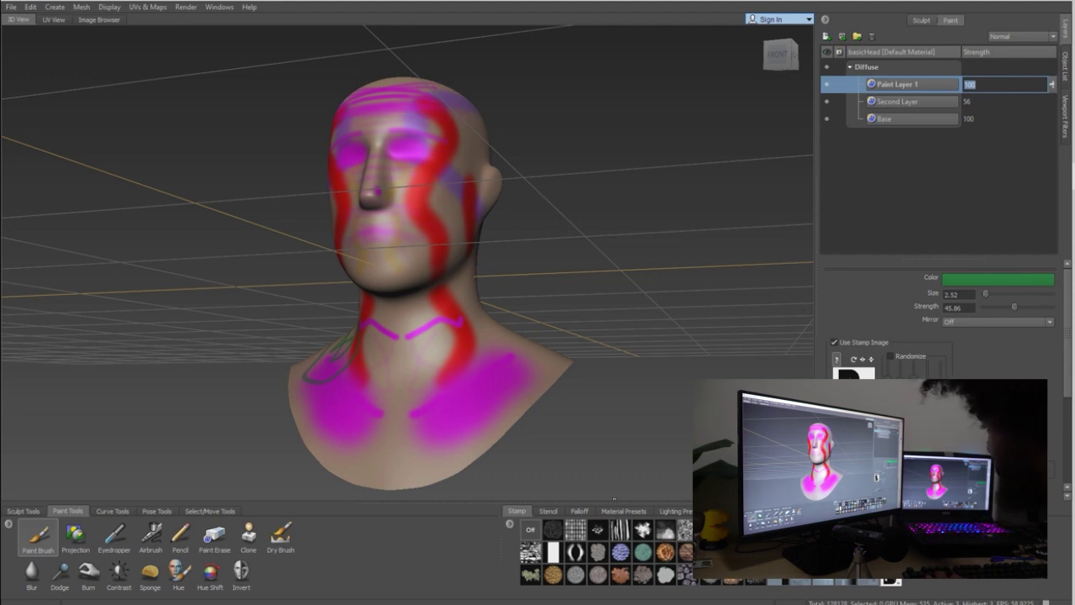
Switch the brush to the dark cloudy stamp with Randomize turned on
left_click(666, 529)
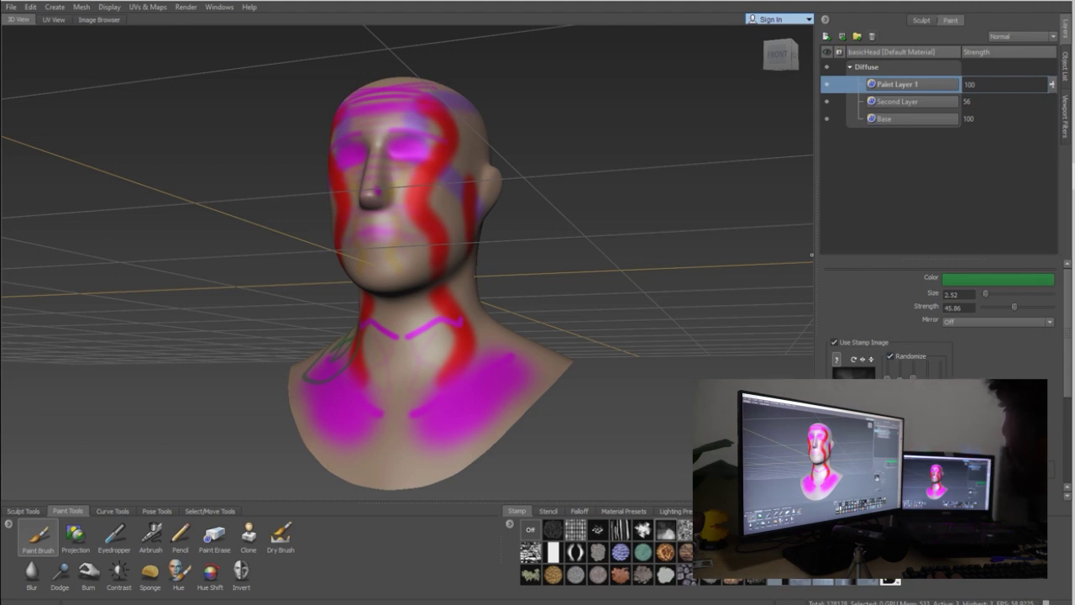
Delete Paint Layer 1 and Second Layer, keeping only the Base layer
key("Delete")
left_click(871, 37)
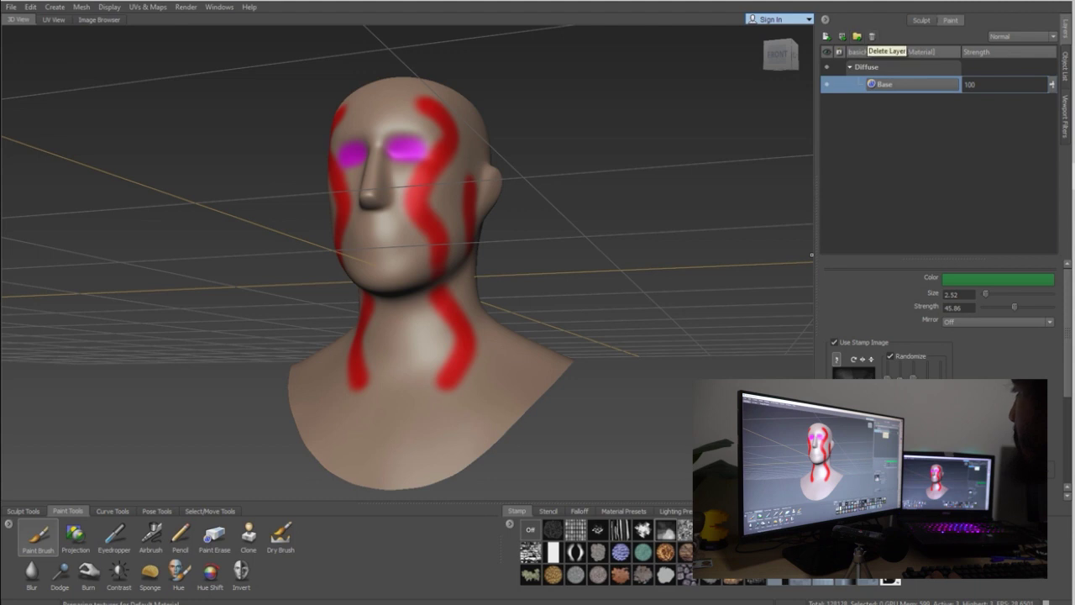
Delete the Base layer and create a new diffuse paint layer named Stamp
left_click(872, 37)
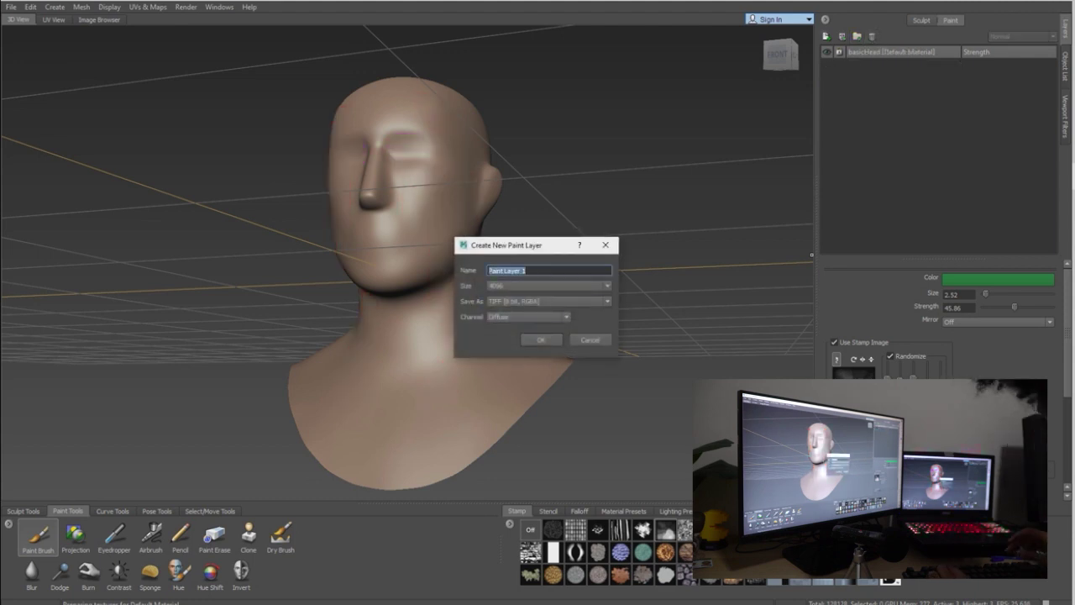
type("tamp")
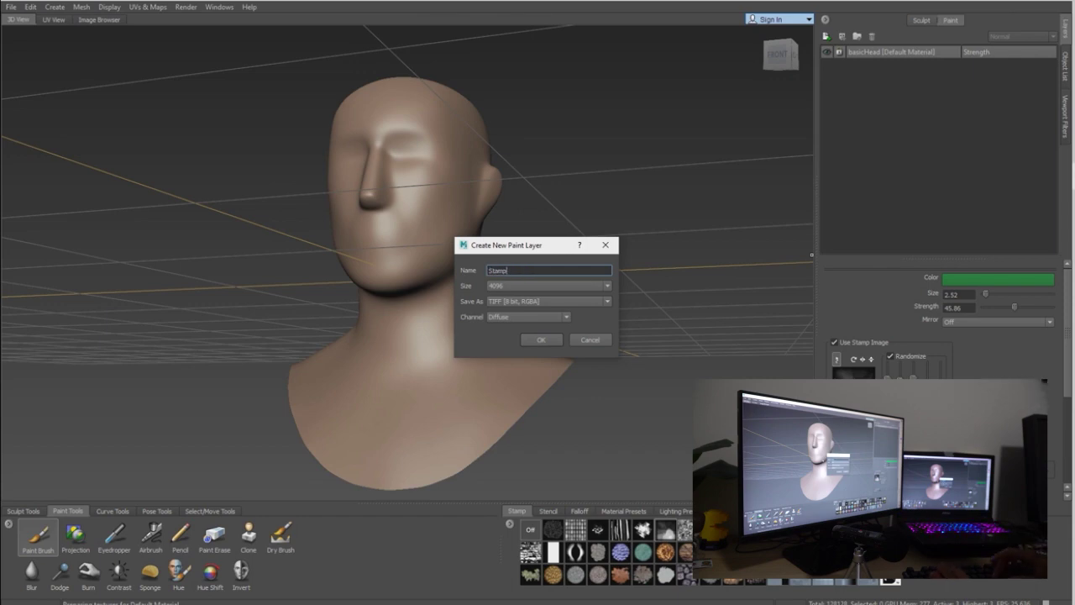
key("Return")
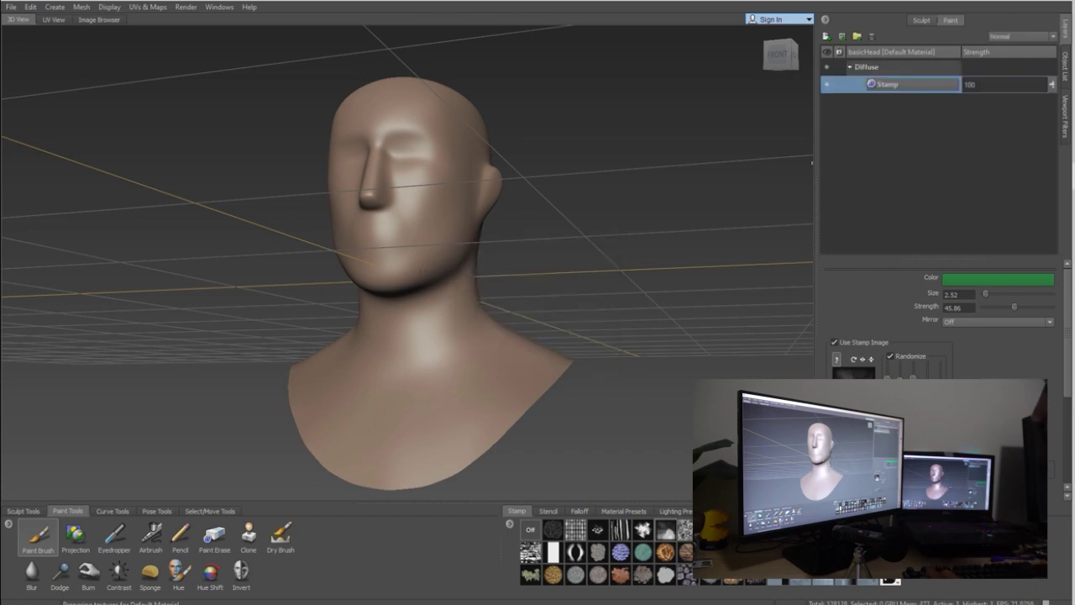
left_click_drag(424, 272, 524, 321, "alt")
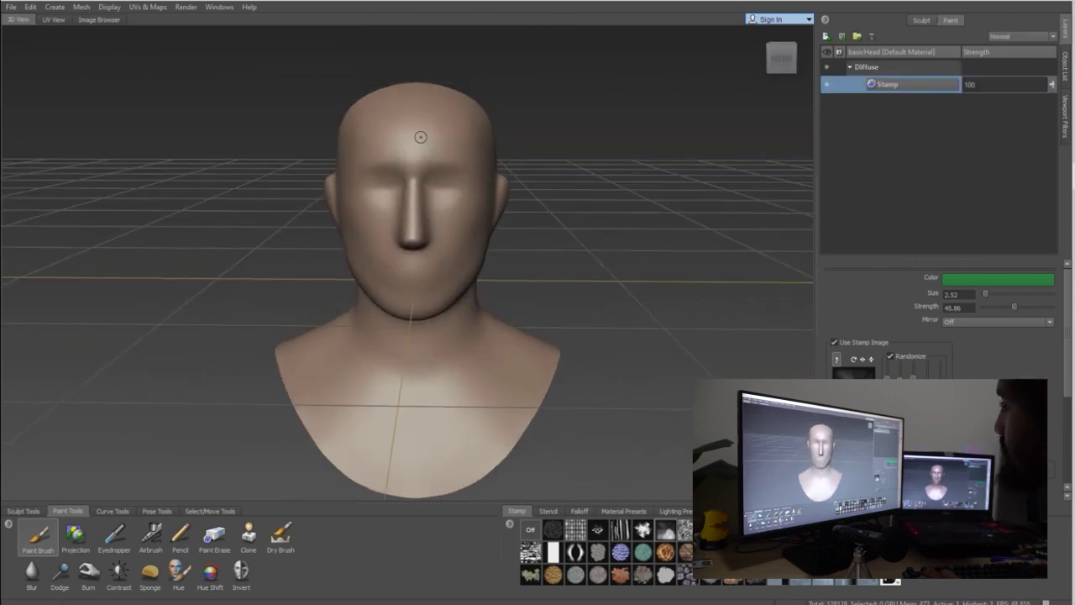
left_click(11, 7)
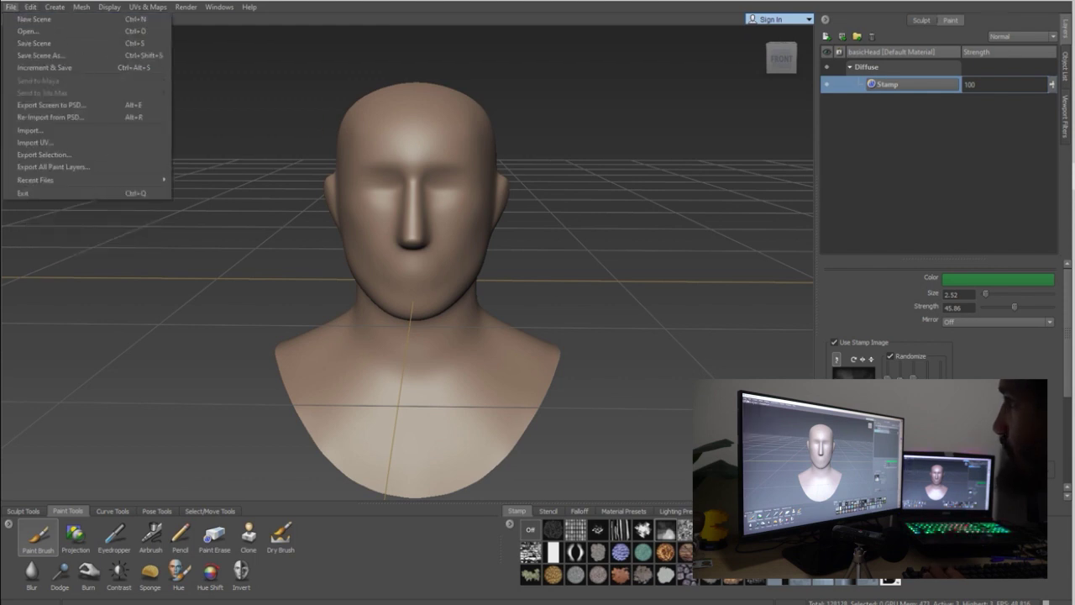
left_click(538, 279)
Enlarge the brush to size 23.44 and paint cloudy green patches on the head's left side of the neck and face
mouse_move(537, 278)
left_mouse_down("alt")
mouse_move(422, 330)
mouse_move(449, 335)
mouse_move(427, 335)
mouse_move(432, 353)
mouse_move(418, 334)
mouse_move(470, 394)
left_mouse_up("alt")
key("b")
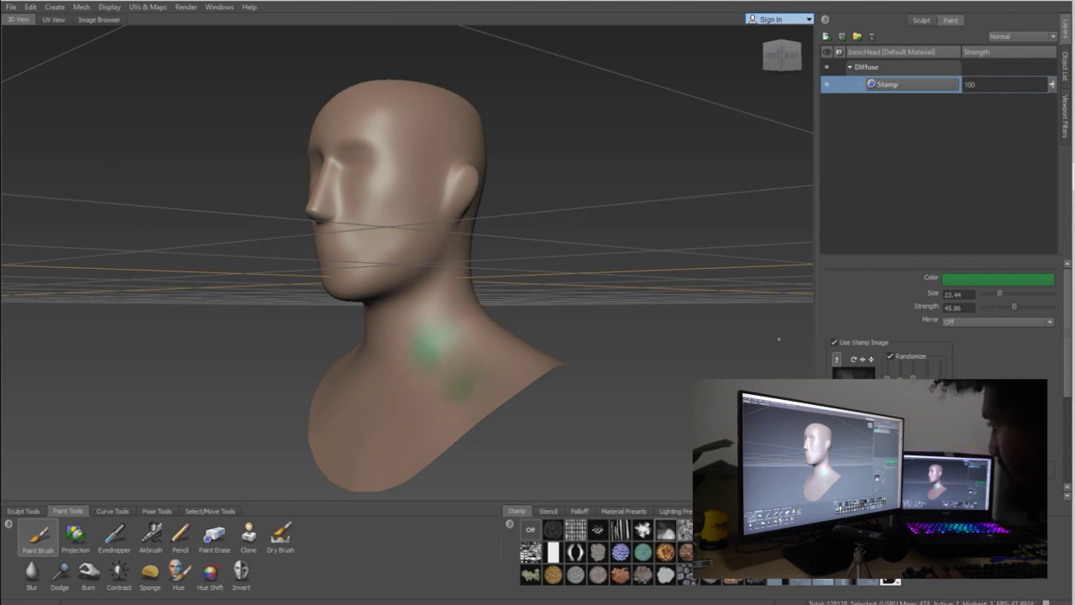
left_click_drag(778, 339, 802, 413, "alt")
mouse_move(394, 180)
left_mouse_down()
mouse_move(408, 245)
mouse_move(426, 197)
left_mouse_up()
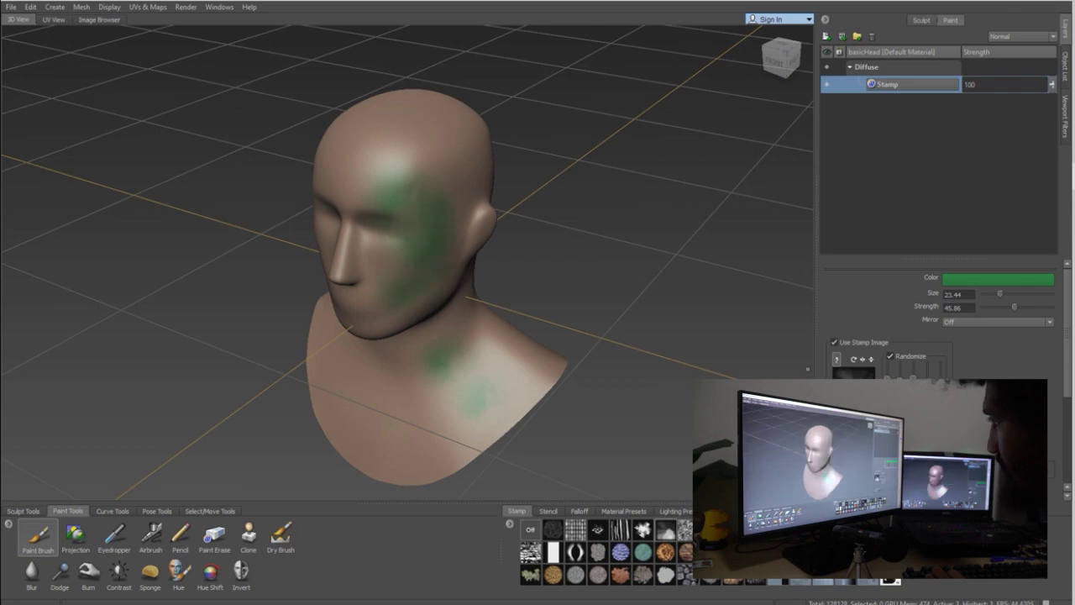
Paint cloudy green patches over the head's right cheek, ear and neck with the randomized stamp
mouse_move(797, 345)
left_mouse_down("alt")
mouse_move(378, 131)
mouse_move(408, 283)
left_mouse_up("alt")
scroll(408, 285, "up", 5)
mouse_move(345, 360)
left_mouse_down()
mouse_move(411, 360)
mouse_move(432, 302)
left_mouse_up()
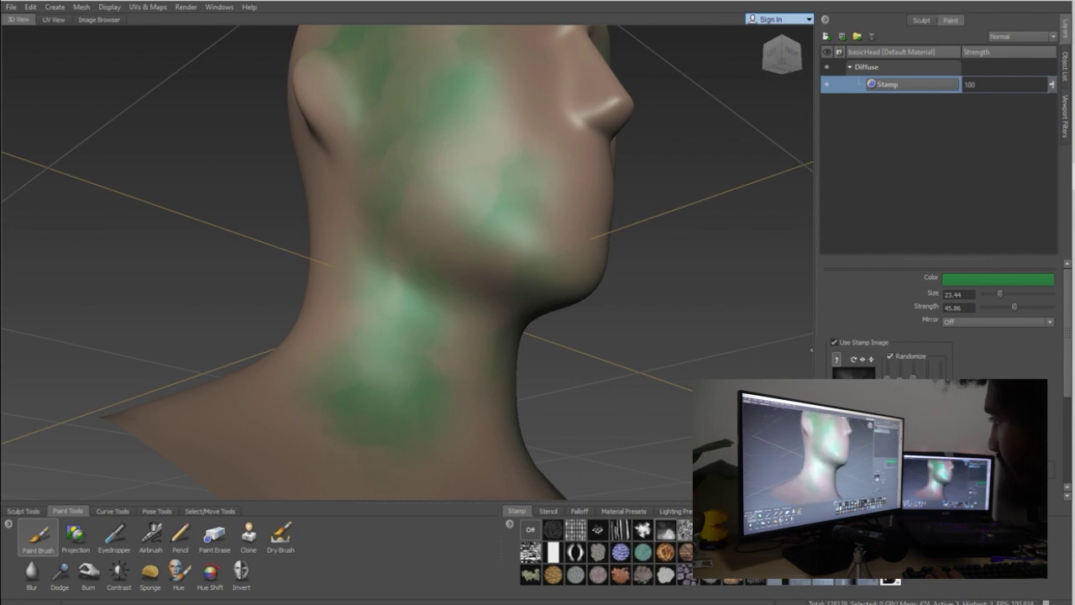
left_click_drag(545, 307, 541, 340, "alt")
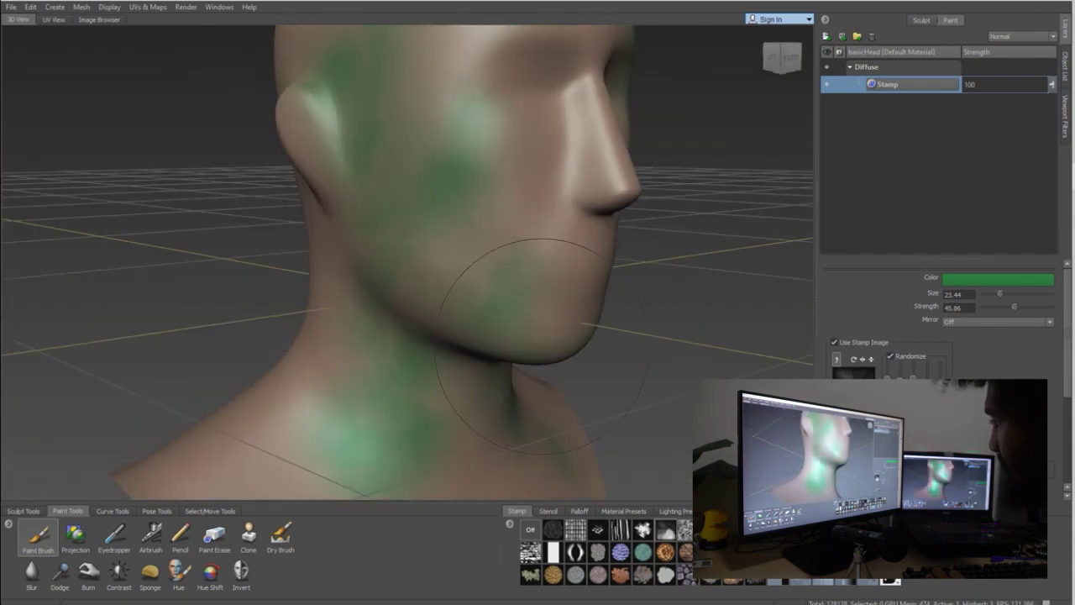
right_click_drag(541, 339, 499, 333, "alt")
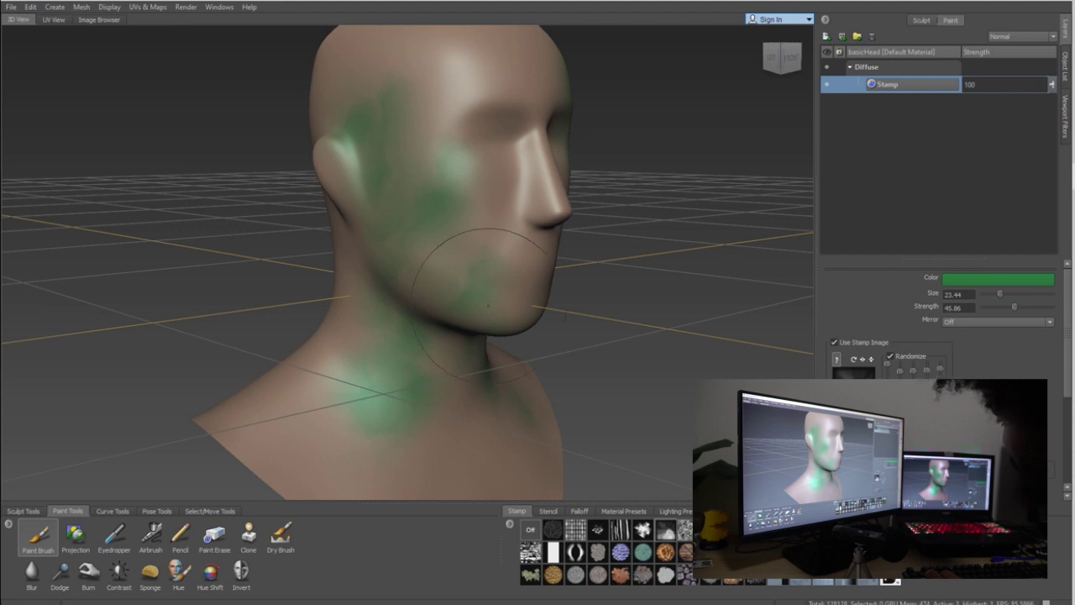
scroll(477, 304, "down", 2)
Set the brush color to cyan and paint cloudy patches over the green on the head's right side and neck
left_click(996, 280)
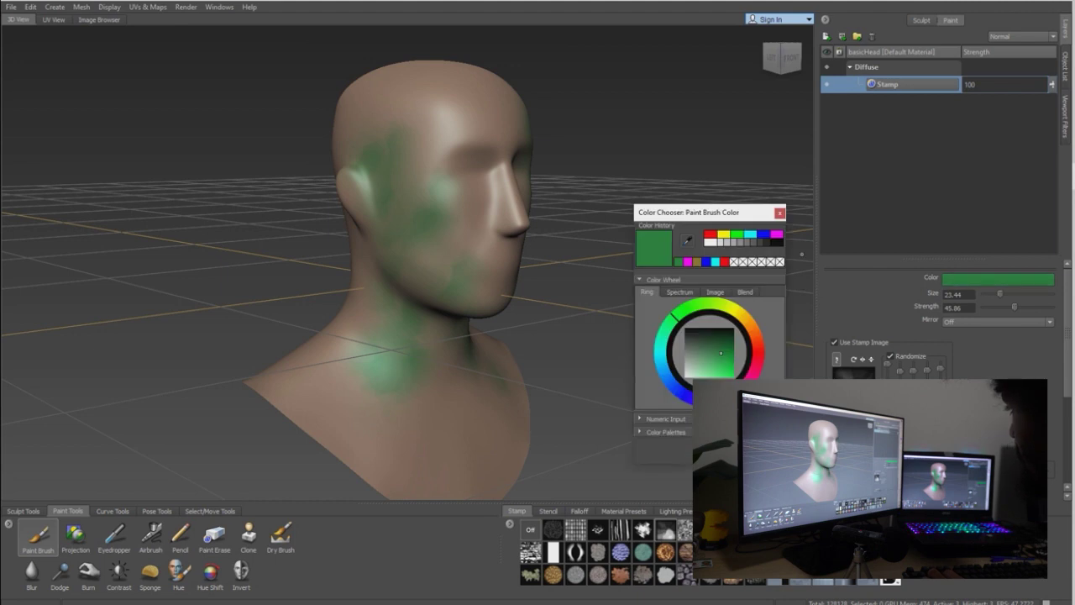
left_click(750, 234)
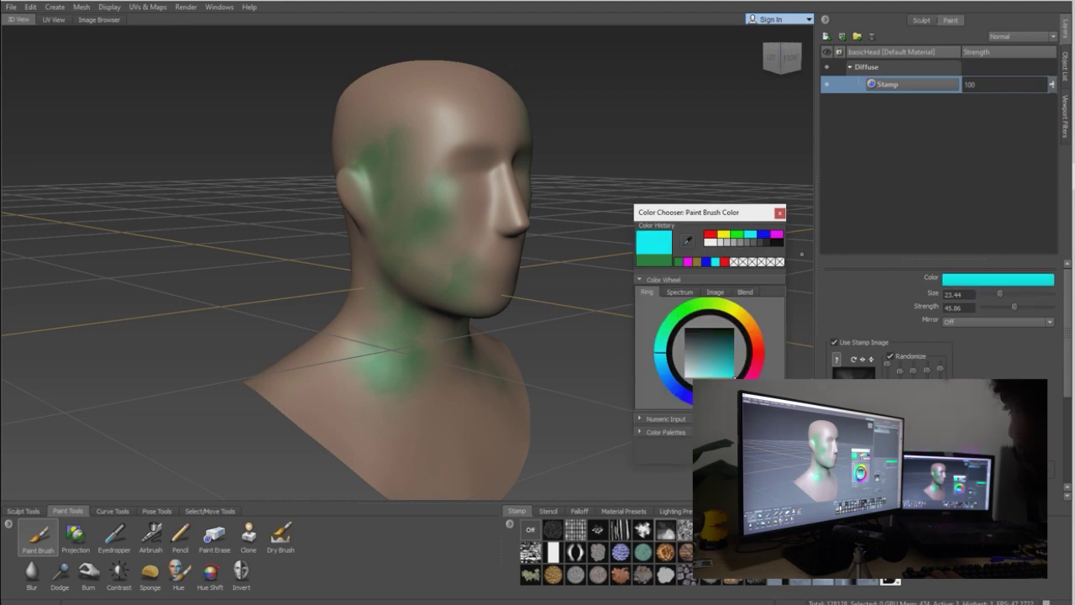
left_click(779, 212)
left_click_drag(552, 375, 556, 426, "alt")
left_click_drag(382, 393, 401, 370)
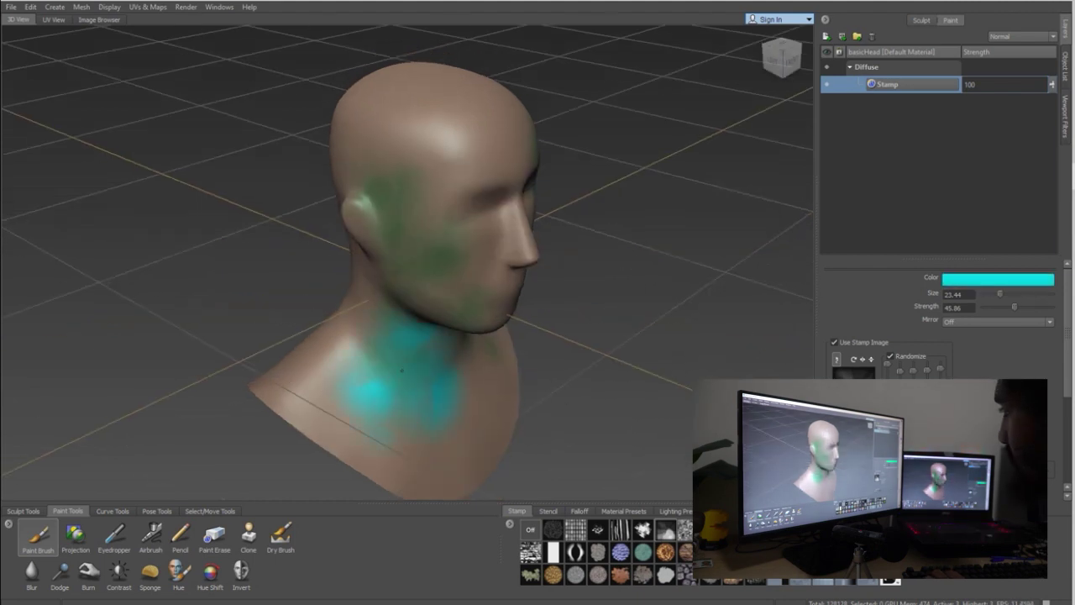
left_click_drag(439, 239, 417, 153)
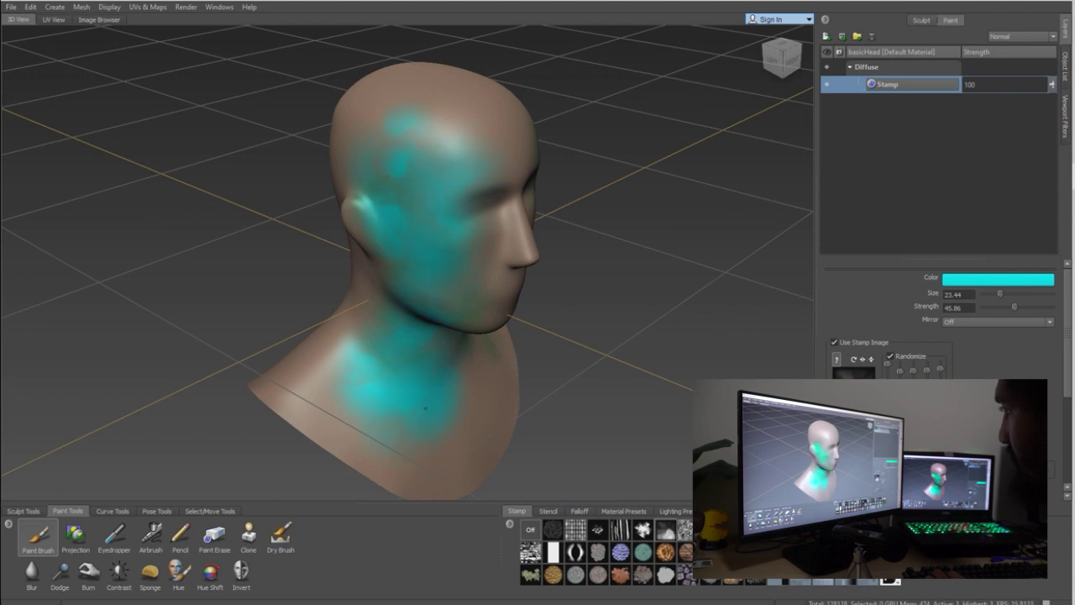
Paint the back of the head and neck in cyan, first with the cloudy stamp and then with the streaked stamp
left_click_drag(425, 408, 363, 366, "alt")
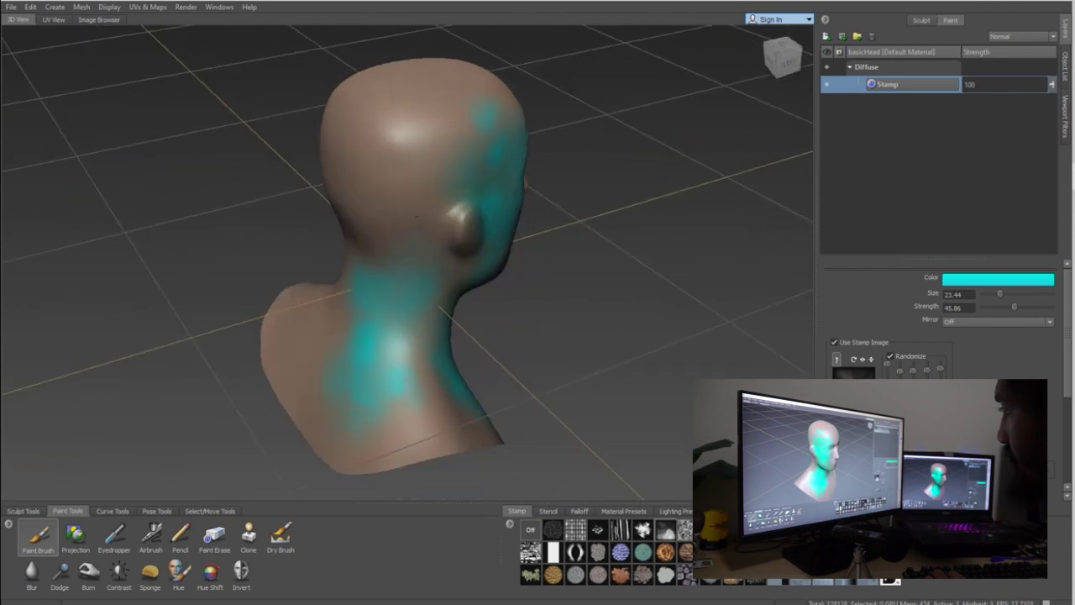
left_click_drag(417, 216, 418, 190)
left_click_drag(458, 406, 533, 425, "alt")
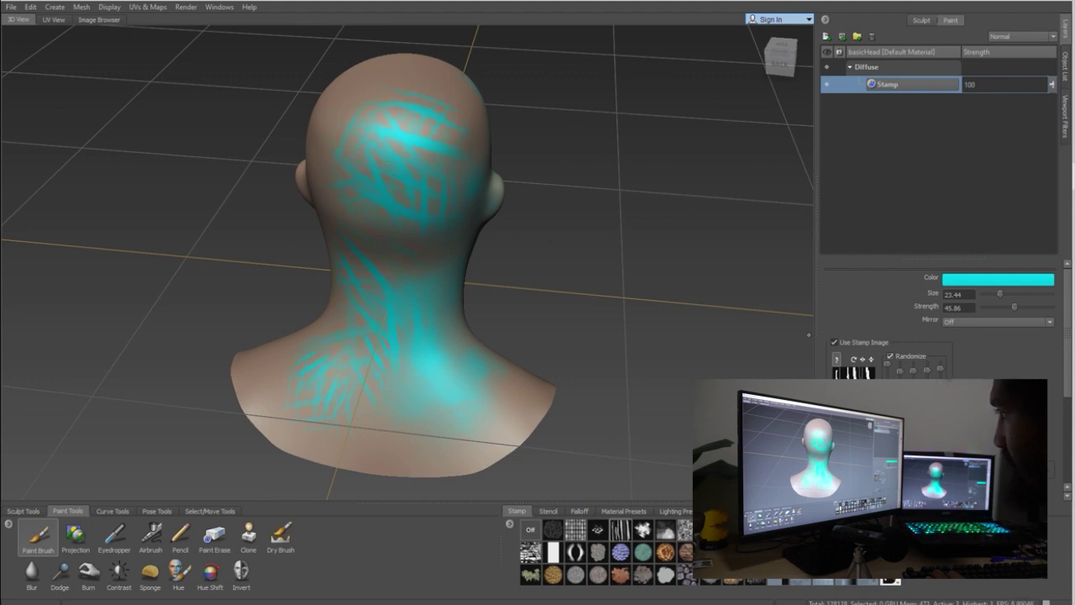
Set the brush color to yellow and, with Randomize off, paint streaks over the cyan on the right cheek and neck
left_click_drag(752, 338, 429, 247, "alt")
left_click(997, 280)
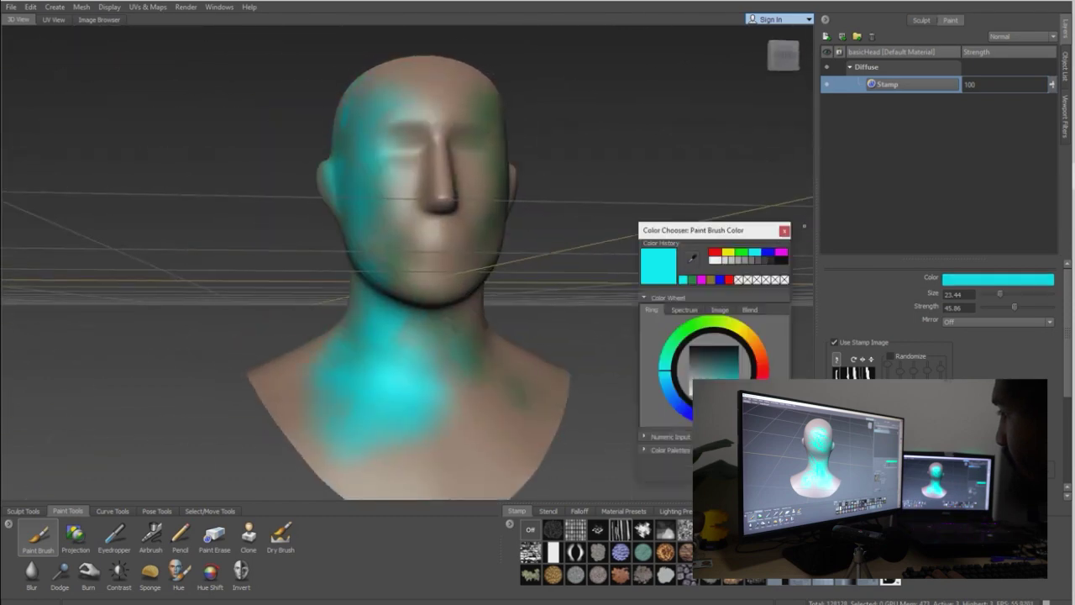
left_click(728, 252)
left_click_drag(639, 192, 596, 229, "alt")
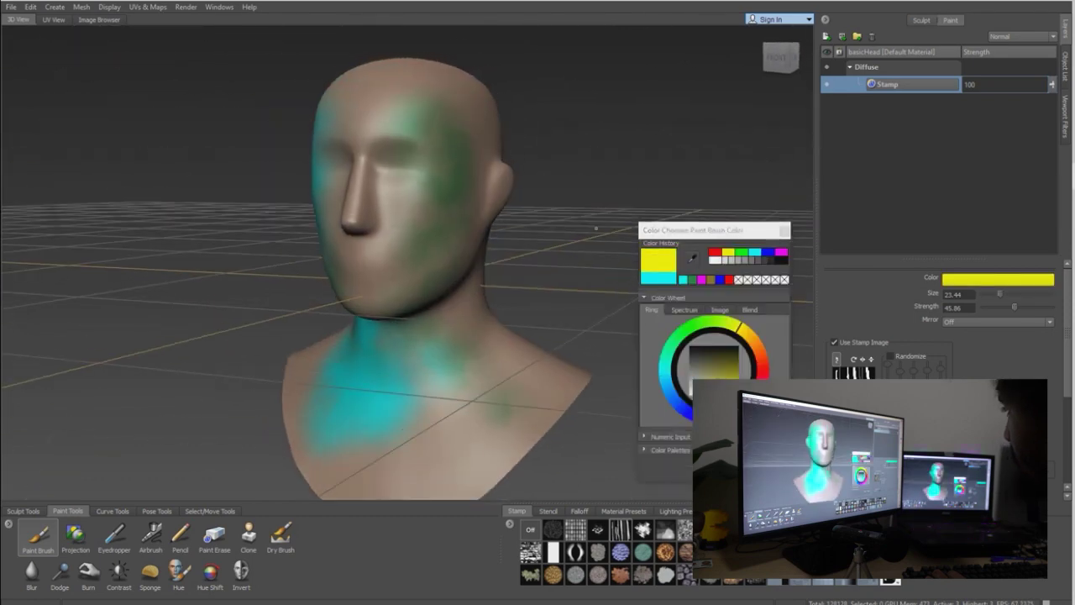
left_click_drag(361, 142, 497, 188, "alt")
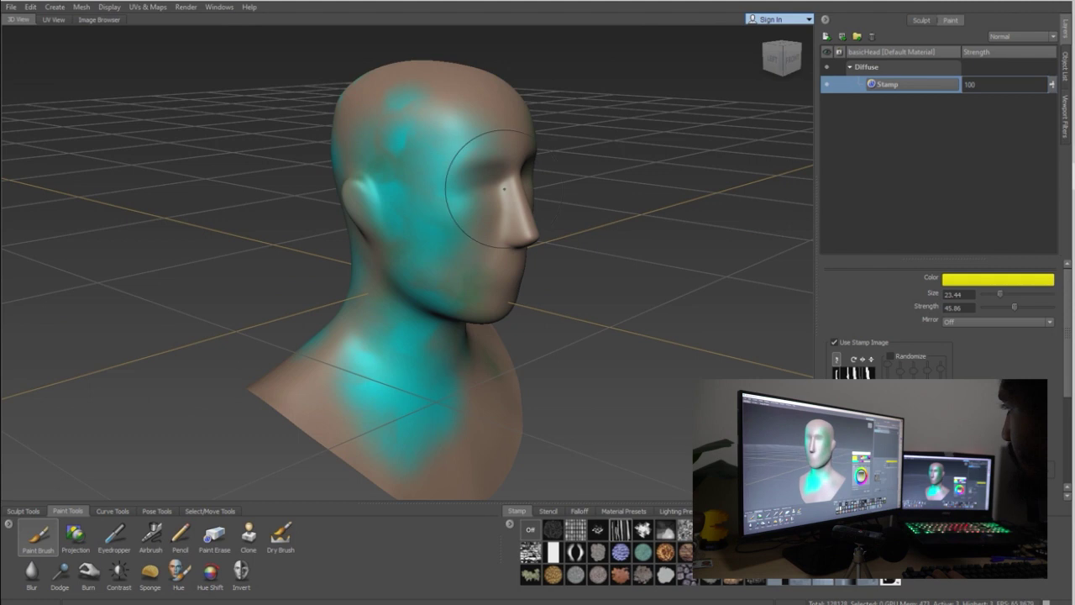
mouse_move(449, 225)
left_mouse_down()
mouse_move(456, 301)
mouse_move(408, 375)
mouse_move(417, 419)
left_mouse_up()
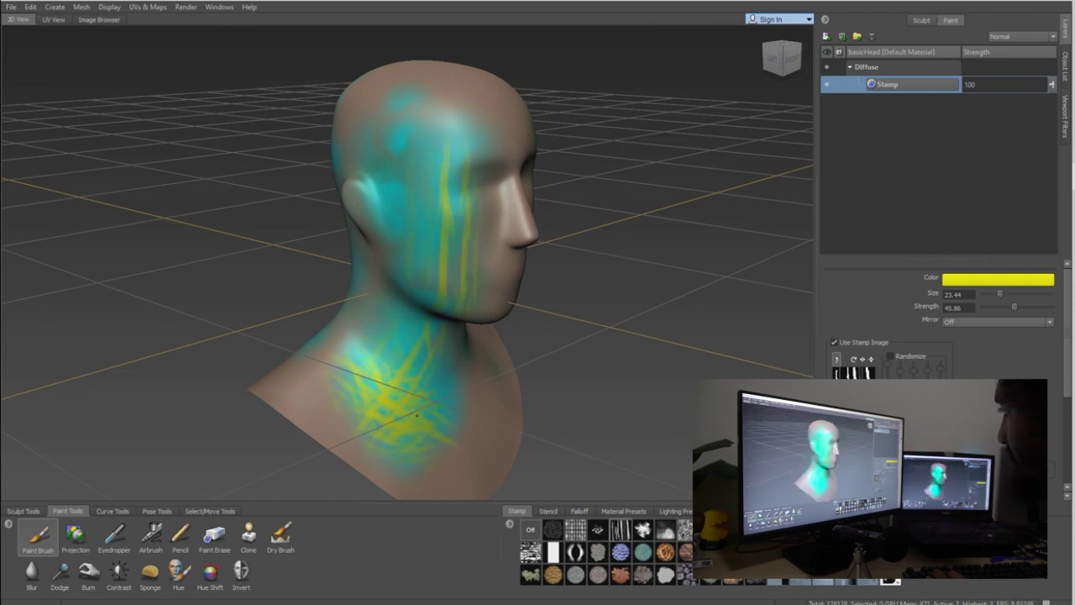
Paint yellow streaks across the upper chest and up the head's left side, over the neck and ear
left_click_drag(369, 386, 244, 340, "alt")
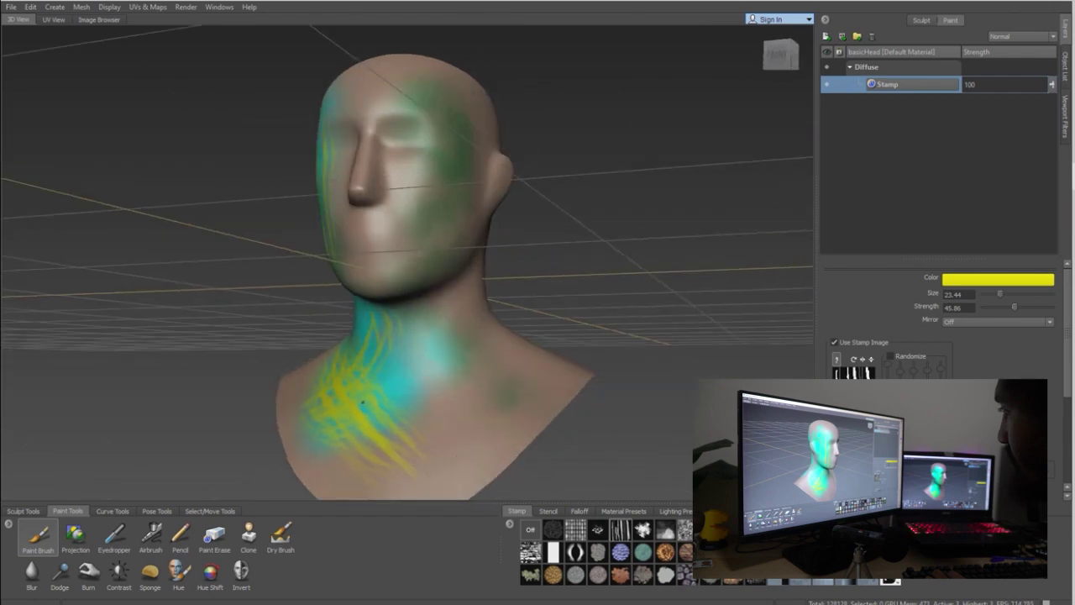
left_click_drag(380, 444, 523, 344)
mouse_move(377, 420)
left_mouse_down()
mouse_move(464, 326)
mouse_move(399, 370)
mouse_move(407, 117)
left_mouse_up()
left_click_drag(420, 416, 383, 240)
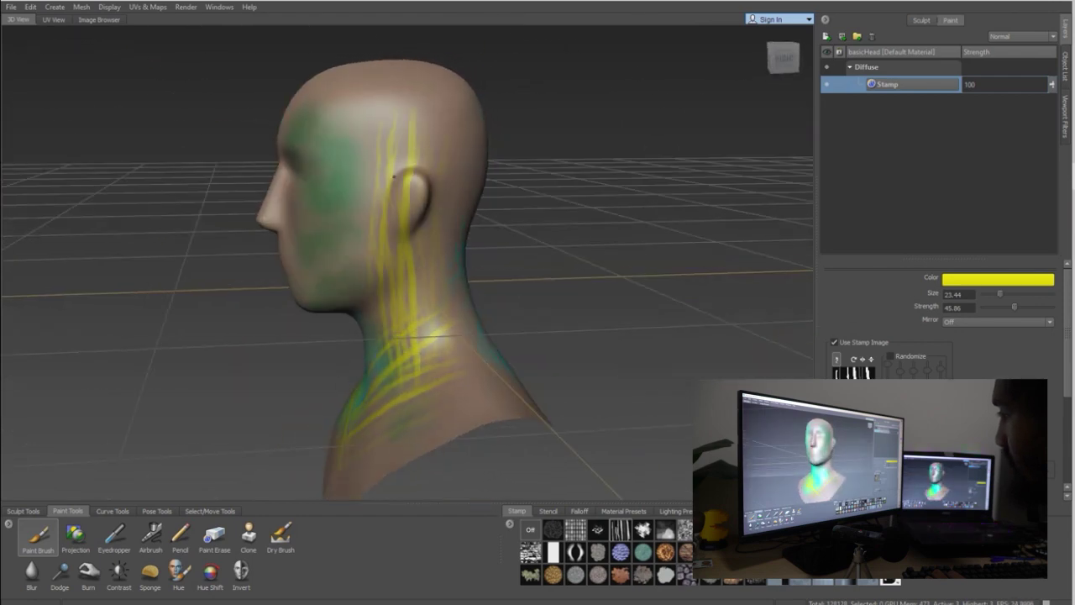
left_click_drag(387, 277, 382, 126)
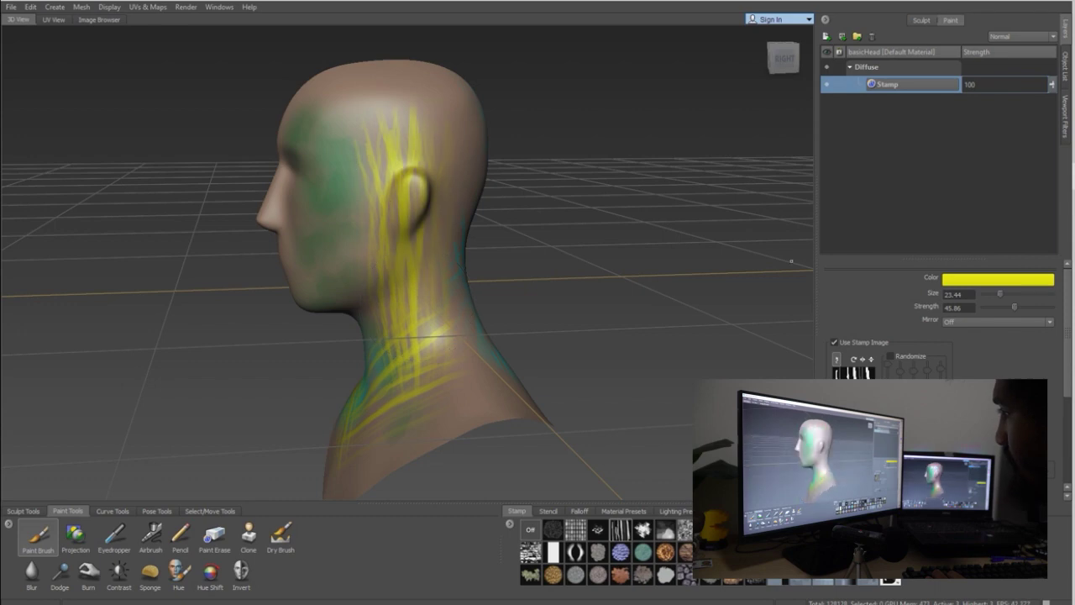
left_click_drag(391, 125, 353, 189)
left_click_drag(424, 277, 476, 365)
left_click_drag(401, 109, 356, 197)
Paint crossing yellow streaks around the right ear, the side of the head and the neck with Randomize on
mouse_move(417, 347)
left_mouse_down("alt")
mouse_move(520, 378)
mouse_move(680, 365)
mouse_move(714, 349)
left_mouse_up("alt")
left_click_drag(368, 286, 420, 248)
left_click_drag(374, 158, 411, 145)
left_click_drag(403, 102, 372, 183)
left_click_drag(429, 269, 338, 370)
left_click_drag(436, 189, 373, 273)
left_click_drag(403, 144, 422, 220)
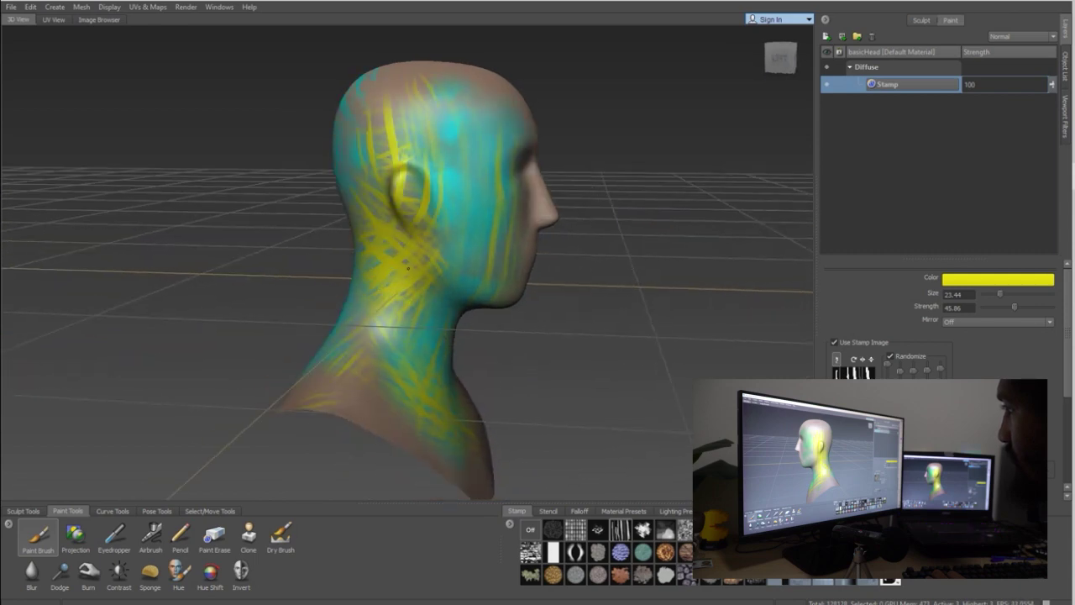
Switch the brush to the branching vein stamp and set its color to red
mouse_move(420, 289)
left_mouse_down("alt")
mouse_move(361, 307)
mouse_move(270, 275)
mouse_move(215, 299)
left_mouse_up("alt")
right_click_drag(643, 416, 606, 403, "alt")
left_click_drag(606, 403, 649, 440, "alt")
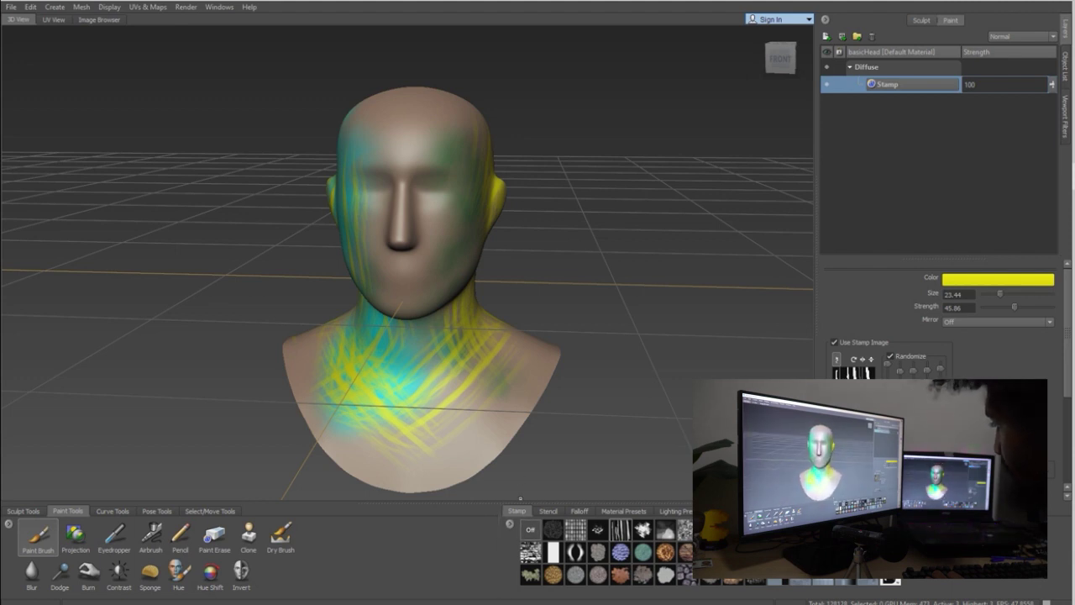
left_click(553, 529)
left_click(991, 279)
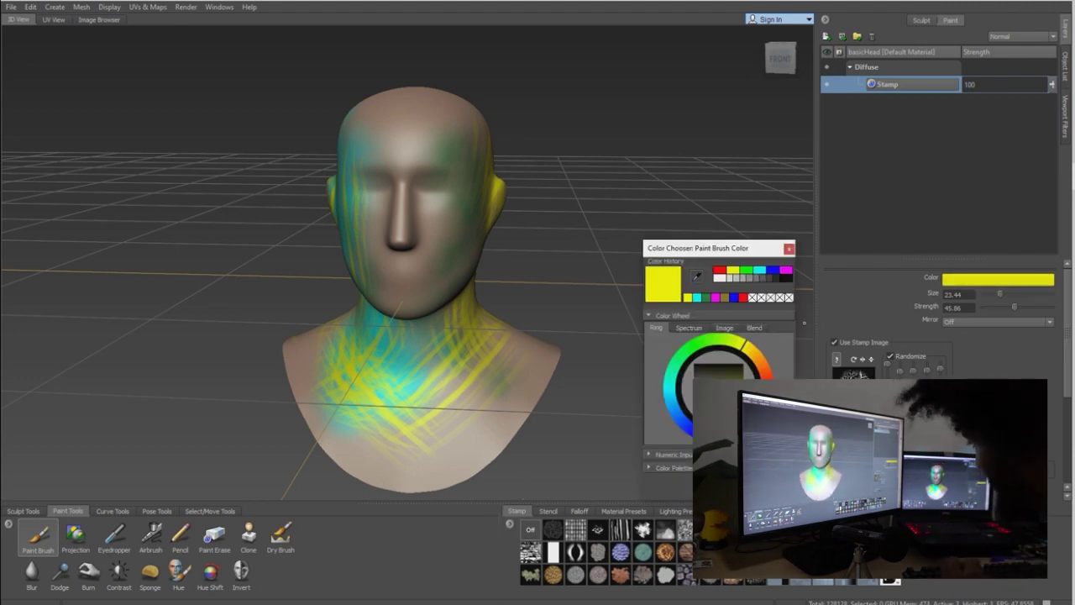
left_click(786, 270)
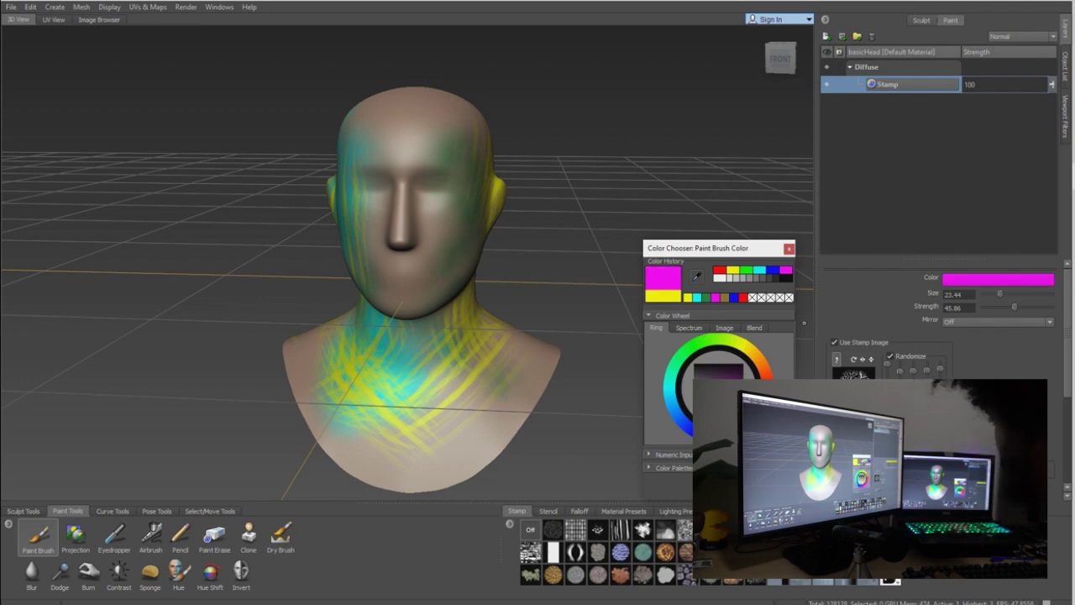
left_click(719, 270)
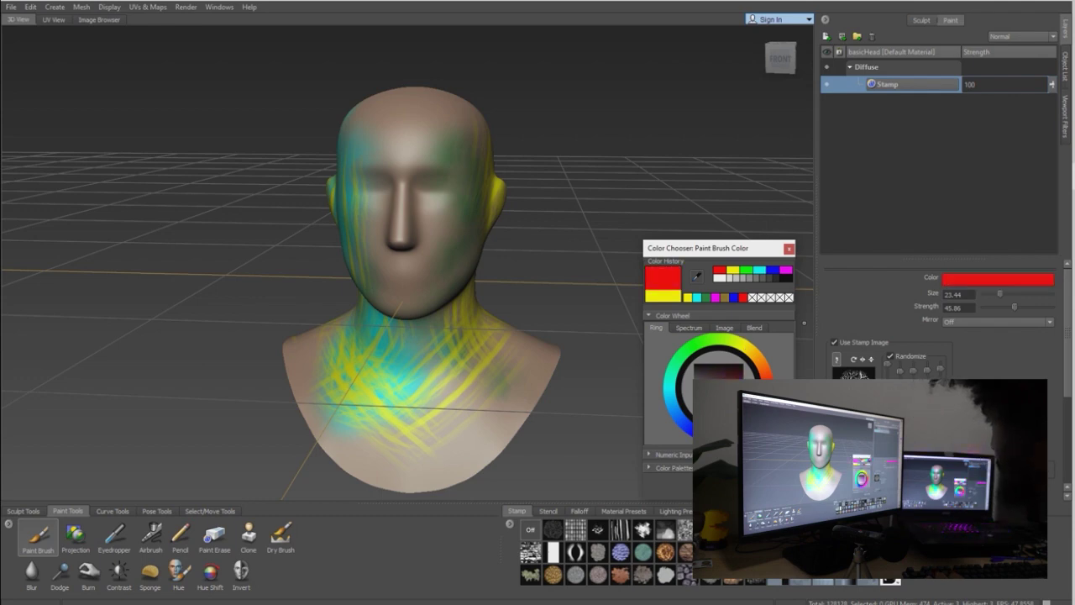
left_click(789, 249)
Paint red veins on the head's right cheek, neck and shoulder with the vein stamp
mouse_move(521, 386)
left_mouse_down("alt")
mouse_move(373, 361)
mouse_move(378, 387)
mouse_move(440, 365)
left_mouse_up("alt")
mouse_move(285, 374)
left_mouse_down("alt")
mouse_move(409, 408)
mouse_move(520, 411)
left_mouse_up("alt")
left_click(387, 385)
mouse_move(392, 341)
left_mouse_down()
mouse_move(393, 361)
mouse_move(412, 342)
left_mouse_up()
left_click_drag(462, 239, 453, 275)
left_click_drag(453, 336, 424, 327, "alt")
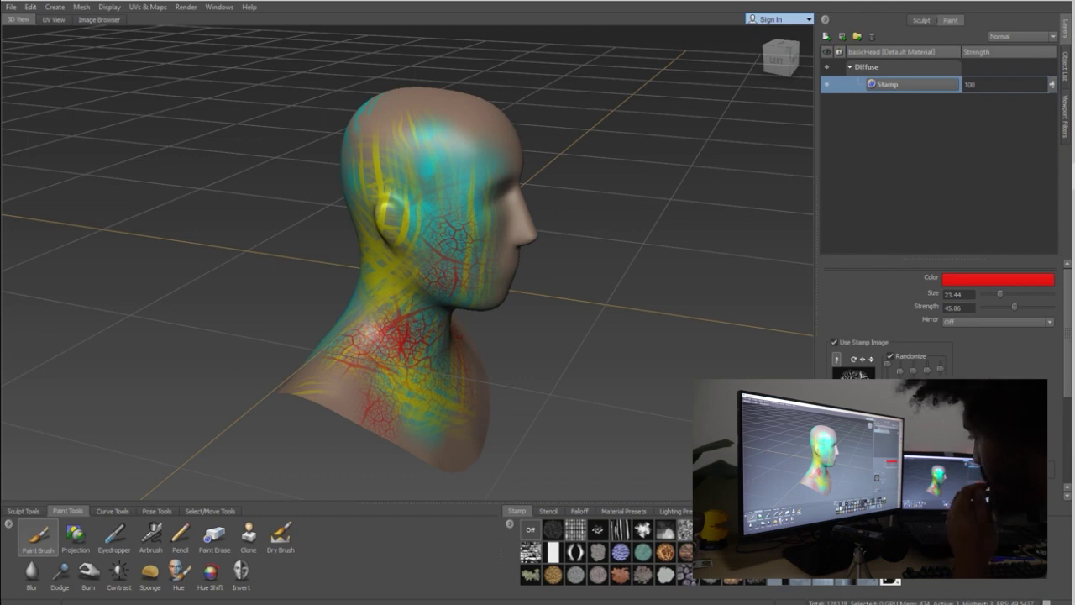
Delete the Stamp layer and create a new paint layer with the default name Paint Layer 1
scroll(938, 319, "down", 1)
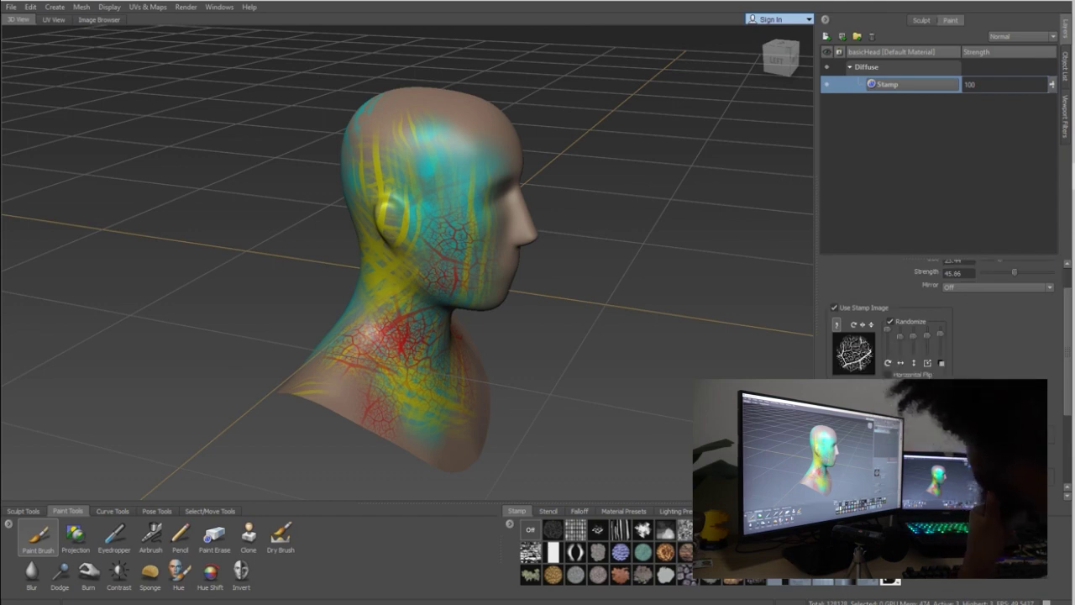
scroll(938, 319, "down", 2)
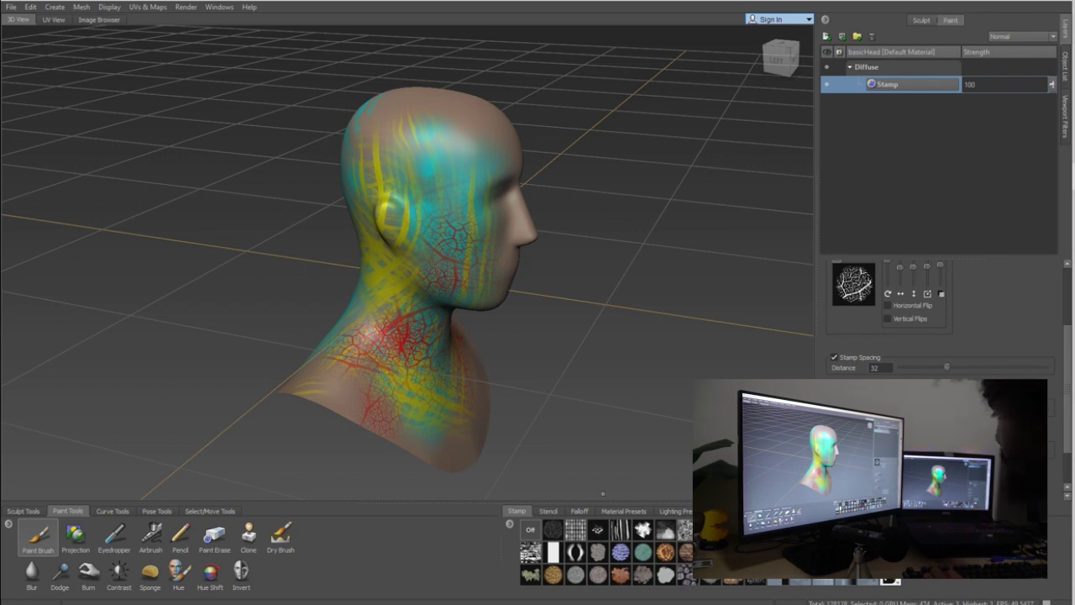
left_click(871, 36)
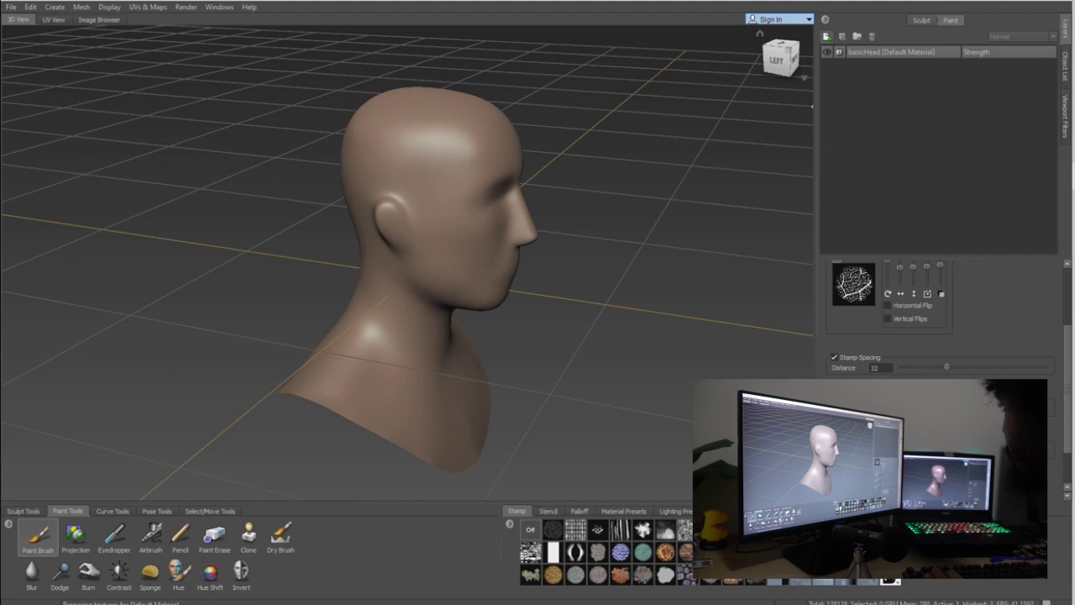
left_click(826, 36)
key("Return")
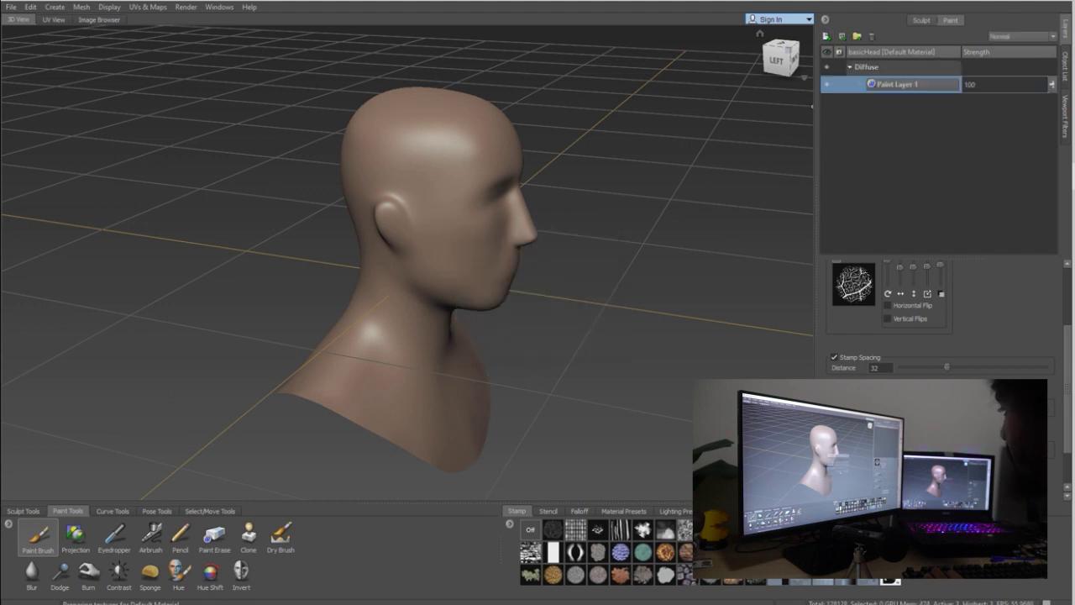
Paint red veins across the bust's upper chest and both shoulders with the vein stamp
scroll(939, 317, "up", 2)
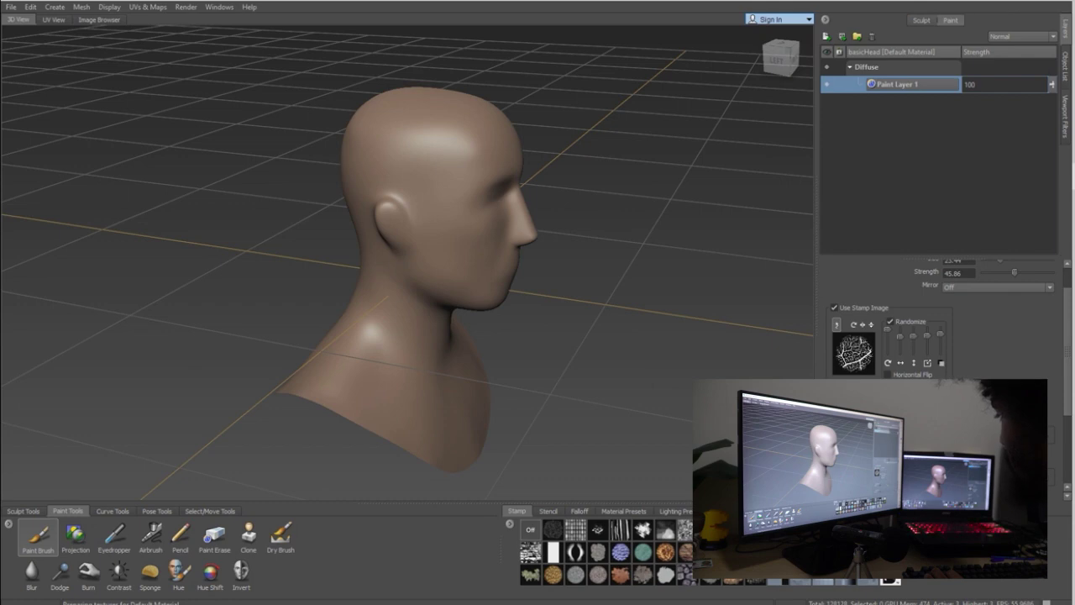
left_click_drag(443, 363, 313, 372, "alt")
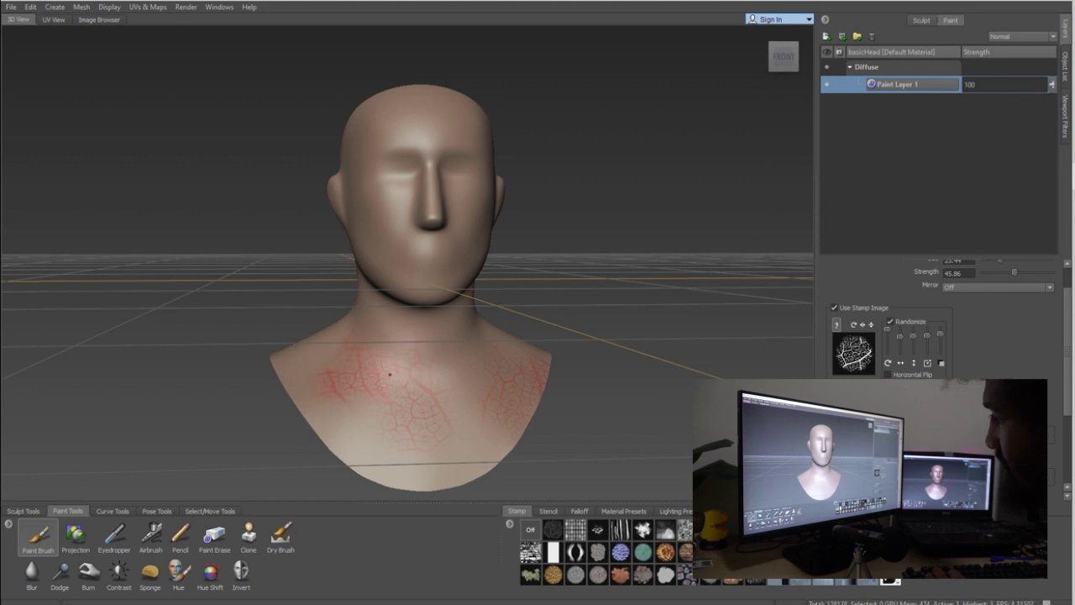
left_click_drag(395, 403, 495, 344)
mouse_move(402, 370)
left_mouse_down()
mouse_move(445, 385)
mouse_move(524, 386)
left_mouse_up()
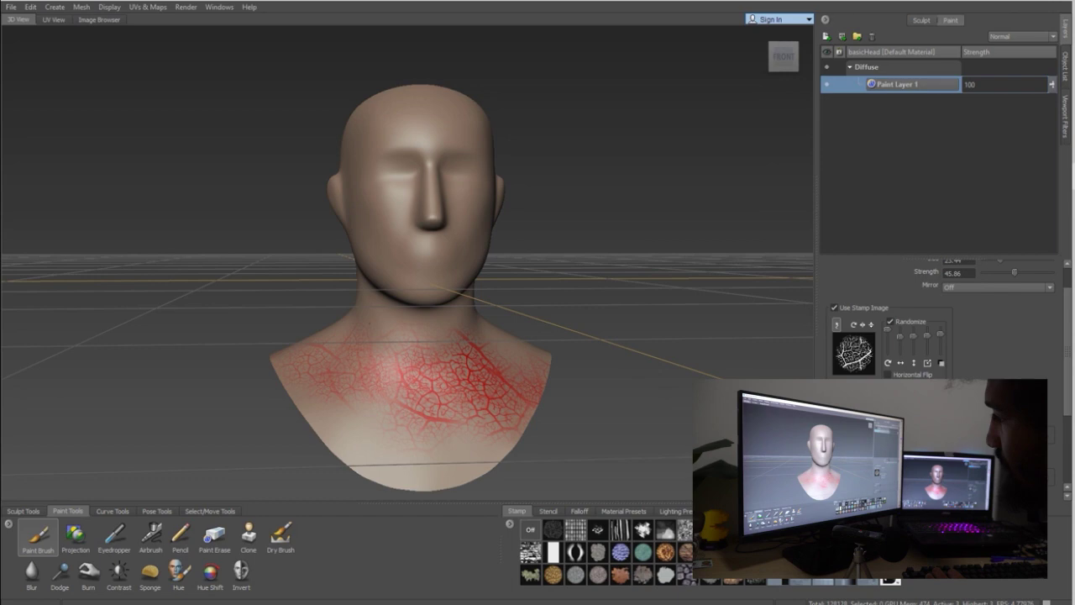
Try to cover the right side of the head, face and neck with dense red veins, and undo those strokes
left_click_drag(369, 324, 462, 428, "alt")
left_click_drag(389, 164, 389, 200)
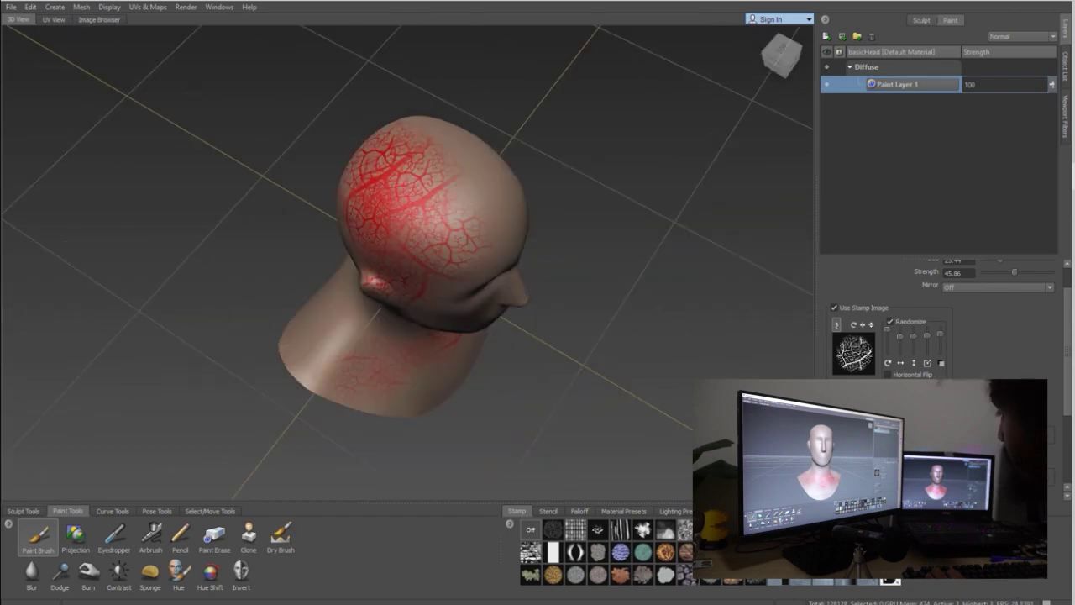
left_click(432, 250)
mouse_move(427, 337)
left_mouse_down("alt")
mouse_move(424, 141)
mouse_move(449, 222)
mouse_move(415, 256)
mouse_move(391, 344)
left_mouse_up("alt")
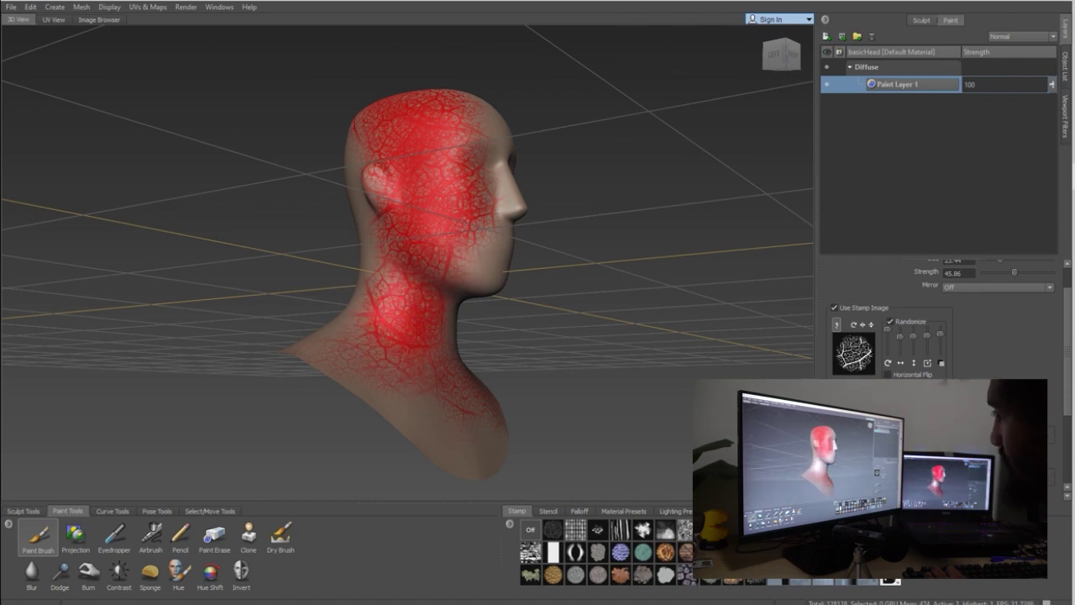
key("ctrl+z")
key("ctrl+z")
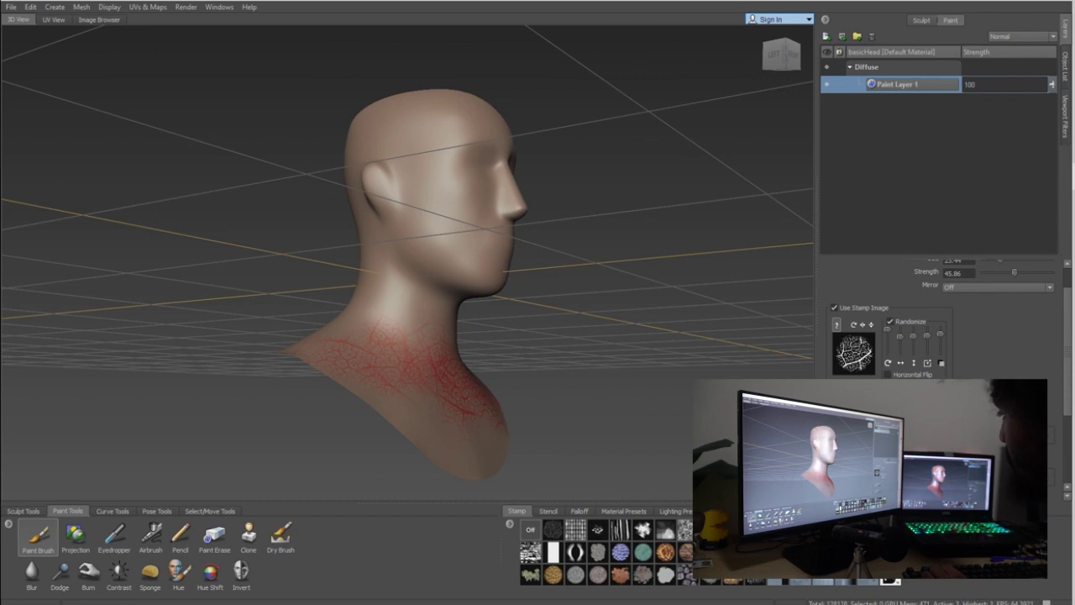
Paint separate patches of red veins on the scalp, forehead, right cheek and chin
left_click_drag(415, 80, 417, 165, "alt")
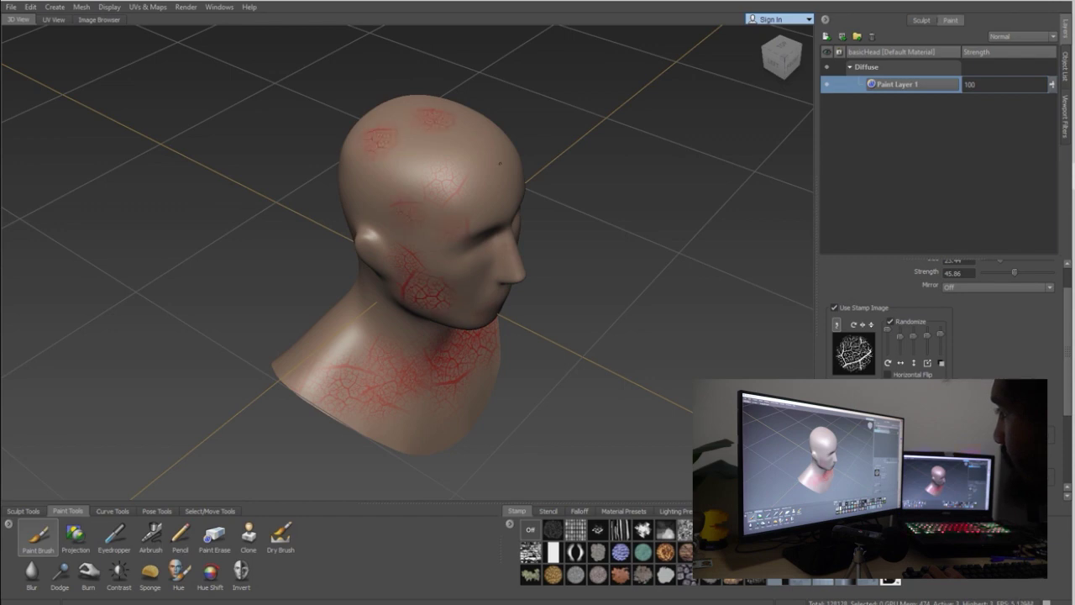
left_click_drag(427, 198, 394, 200, "alt")
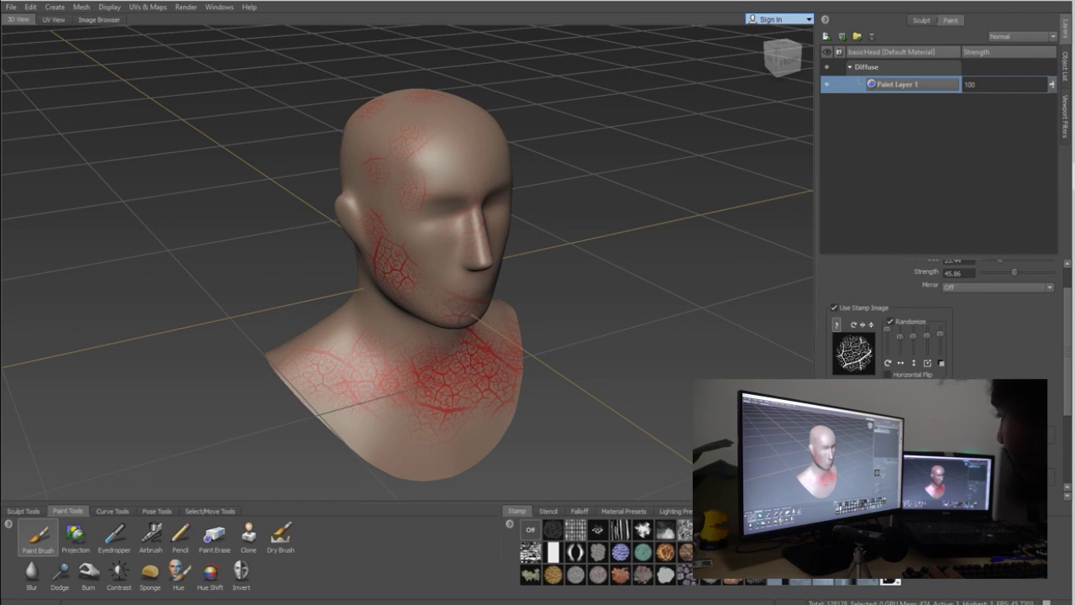
left_click_drag(563, 319, 516, 283, "alt")
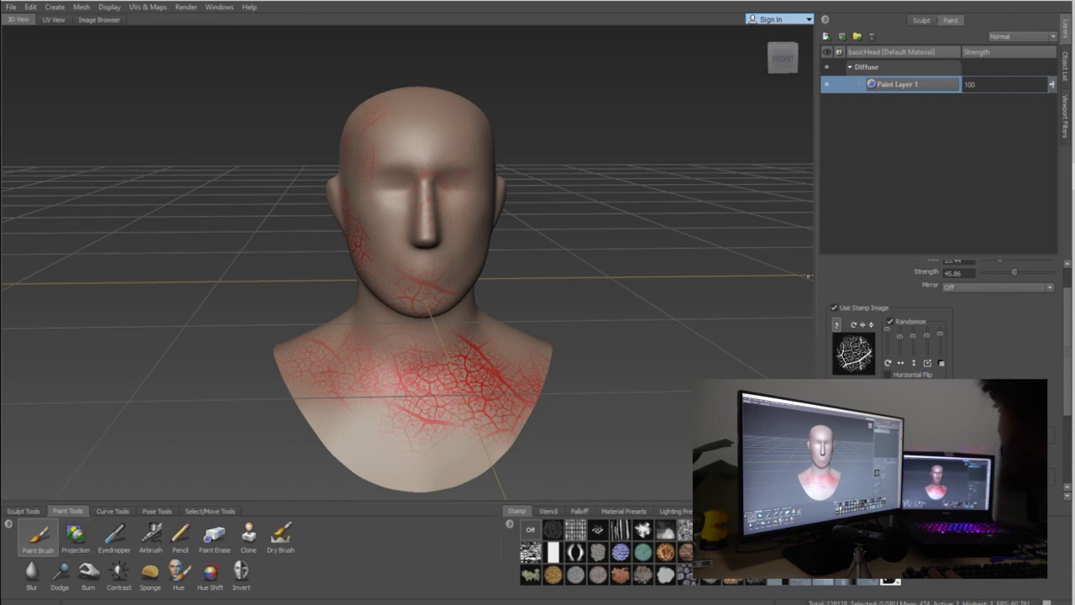
Delete the vein-painted layer and create a new paint layer with the default name Paint Layer 1
left_click(870, 36)
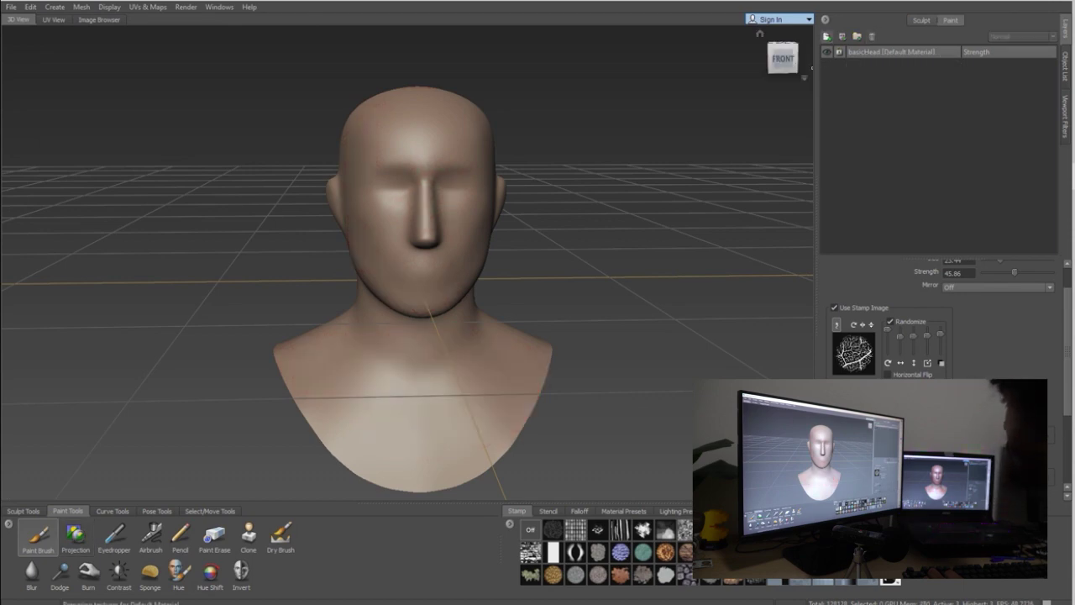
left_click(827, 37)
key("Return")
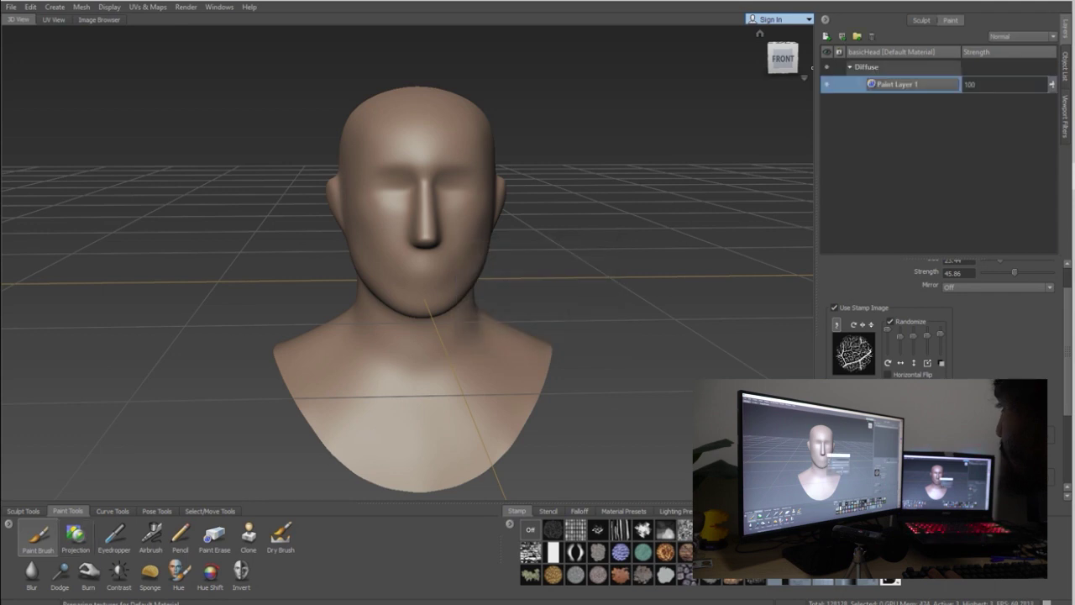
Activate the Projection brush and load the grass photo as its stencil
left_click(75, 537)
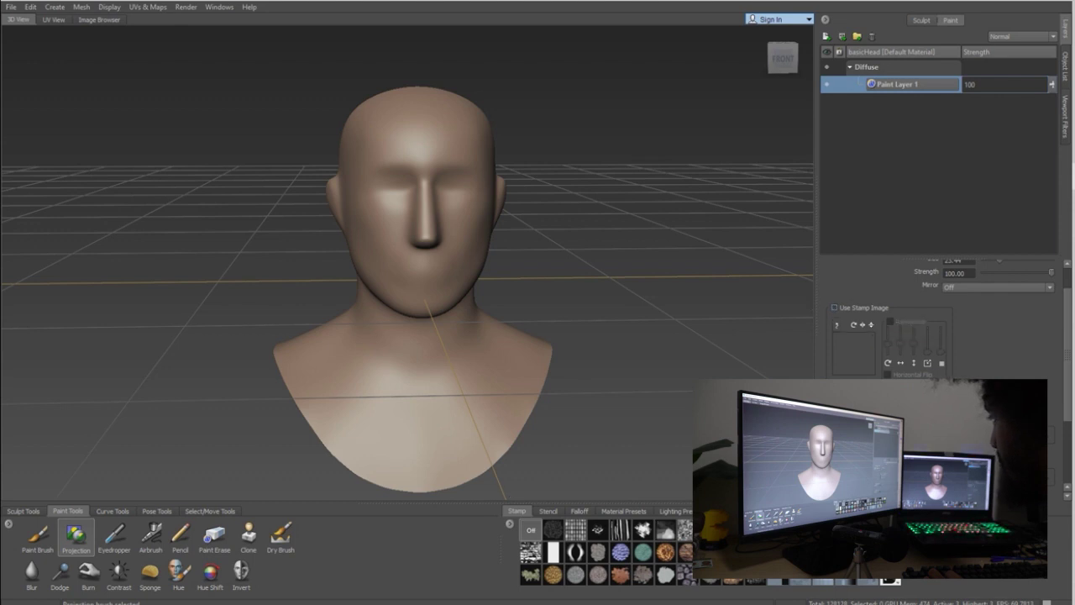
scroll(924, 319, "up", 1)
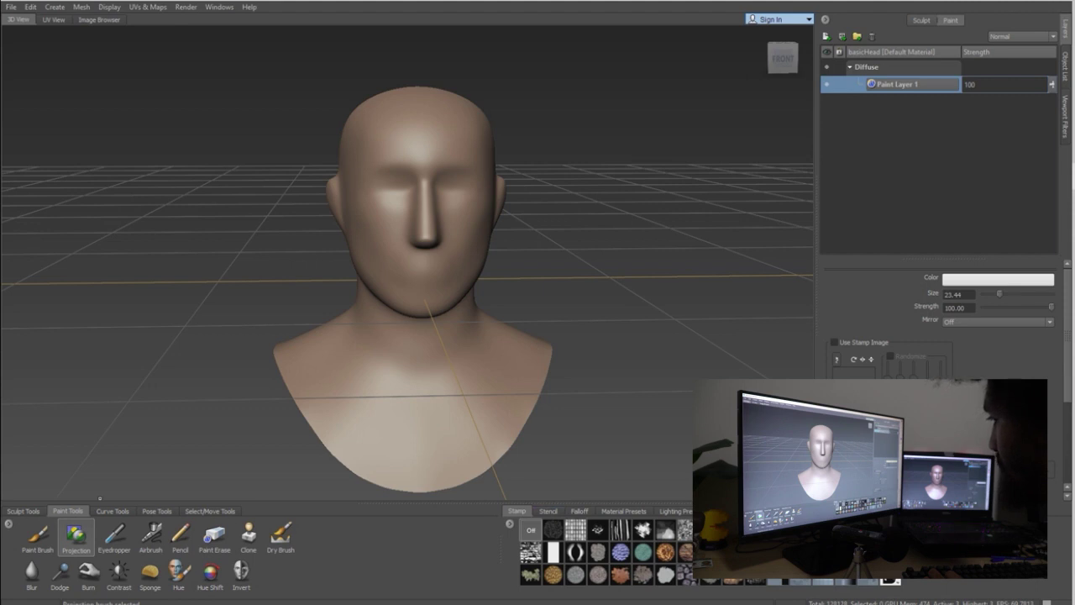
left_click(548, 511)
left_click(580, 511)
left_click(624, 511)
left_click(675, 510)
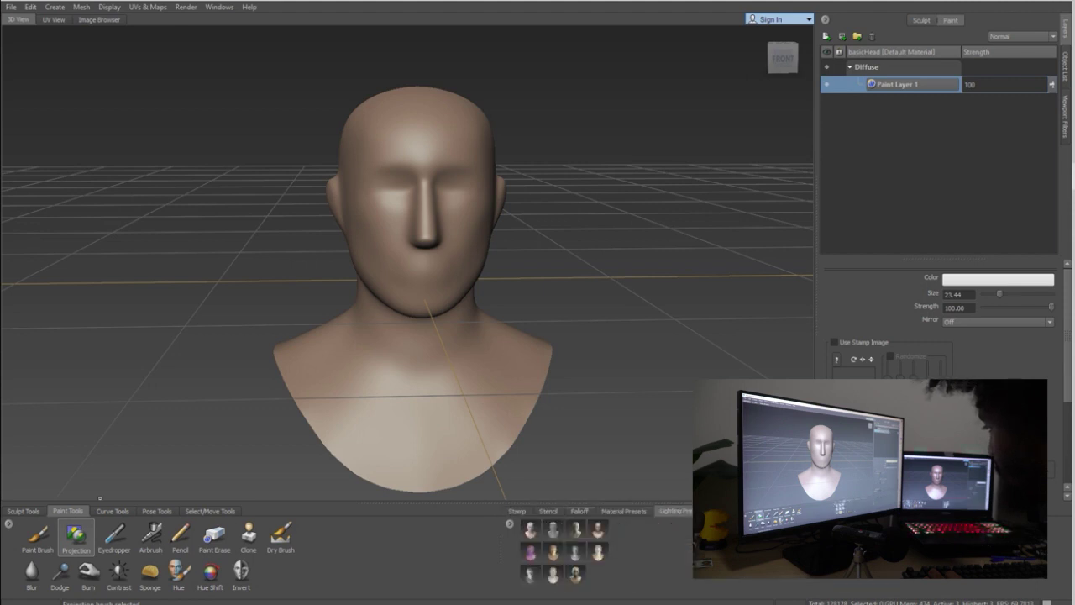
left_click(548, 511)
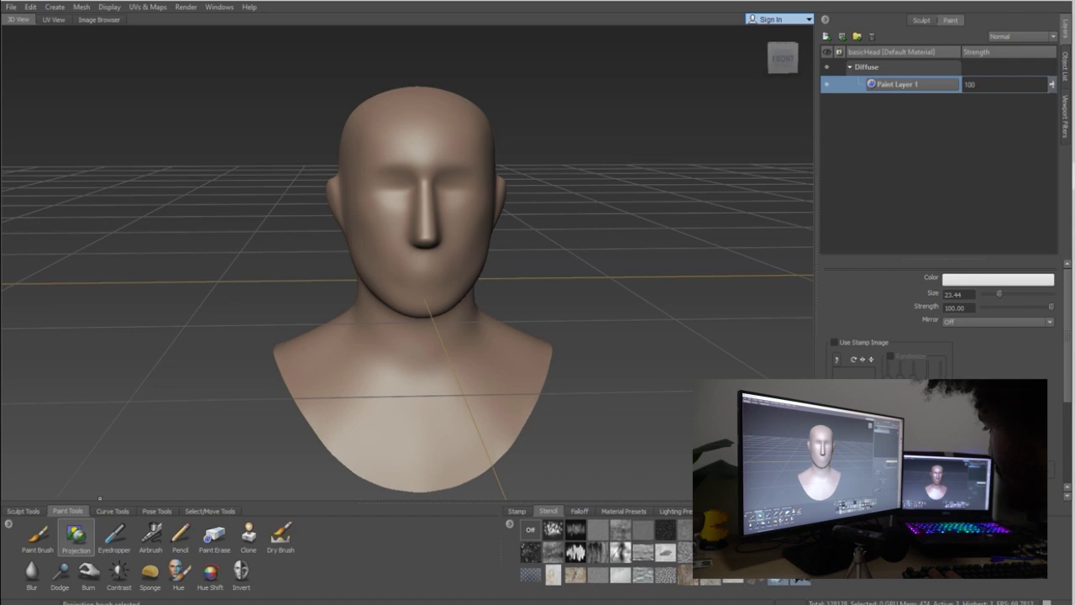
left_click(754, 575)
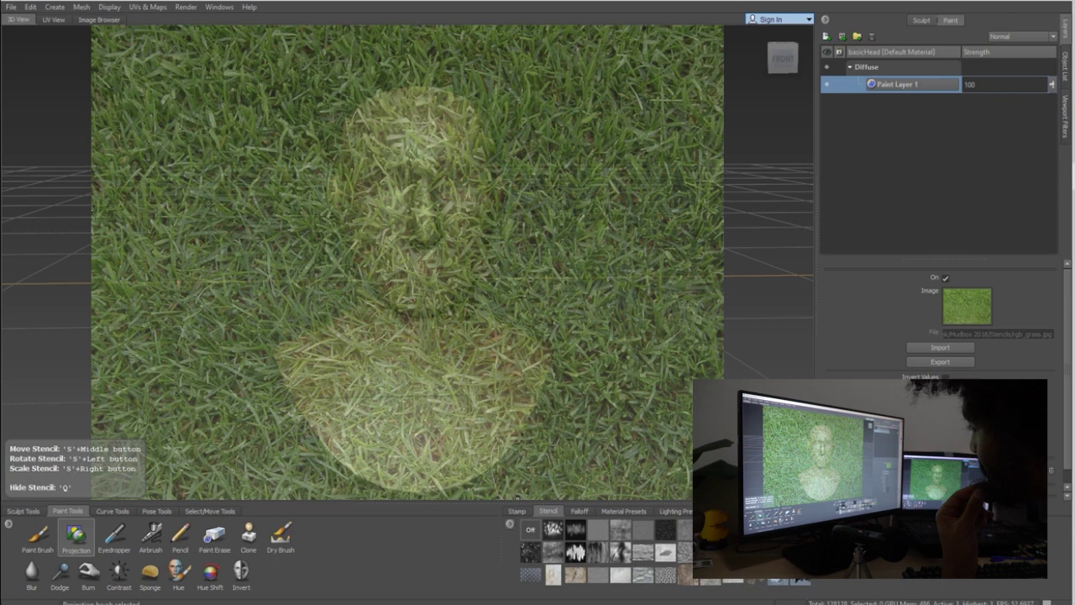
Project the grass stencil onto the front of the face and toggle the stencil's visibility to check the paint
left_click(518, 511)
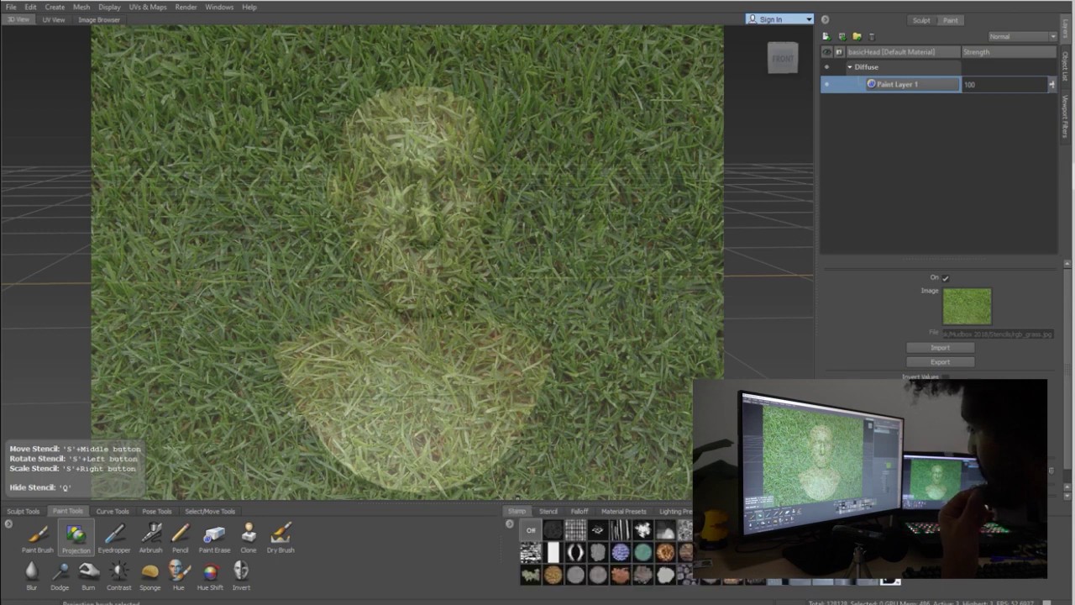
left_click(547, 511)
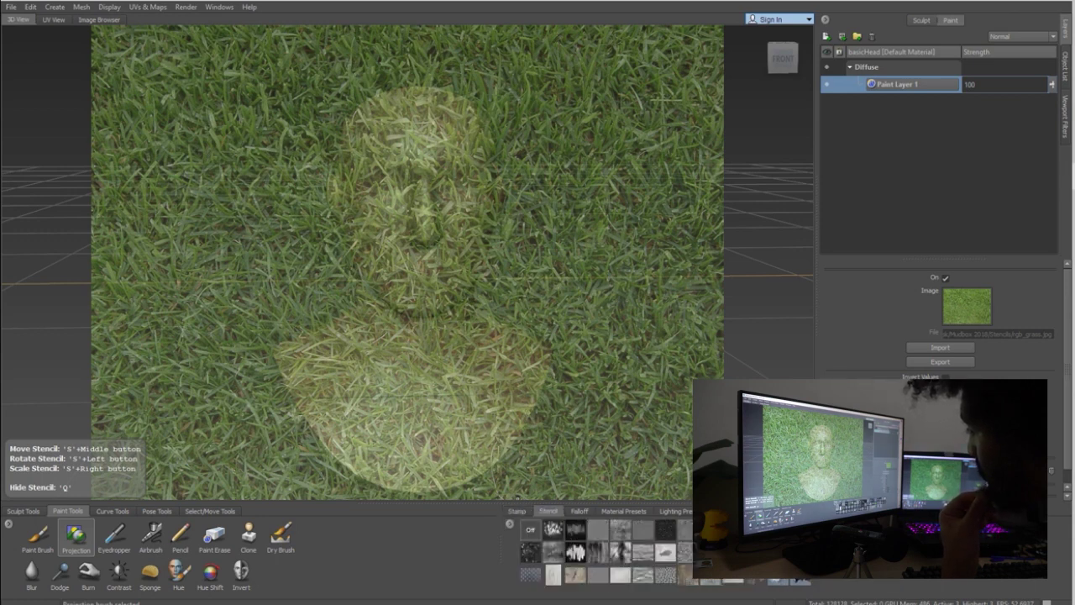
mouse_move(407, 146)
left_mouse_down()
mouse_move(412, 258)
mouse_move(435, 168)
mouse_move(437, 281)
mouse_move(449, 136)
mouse_move(417, 123)
left_mouse_up()
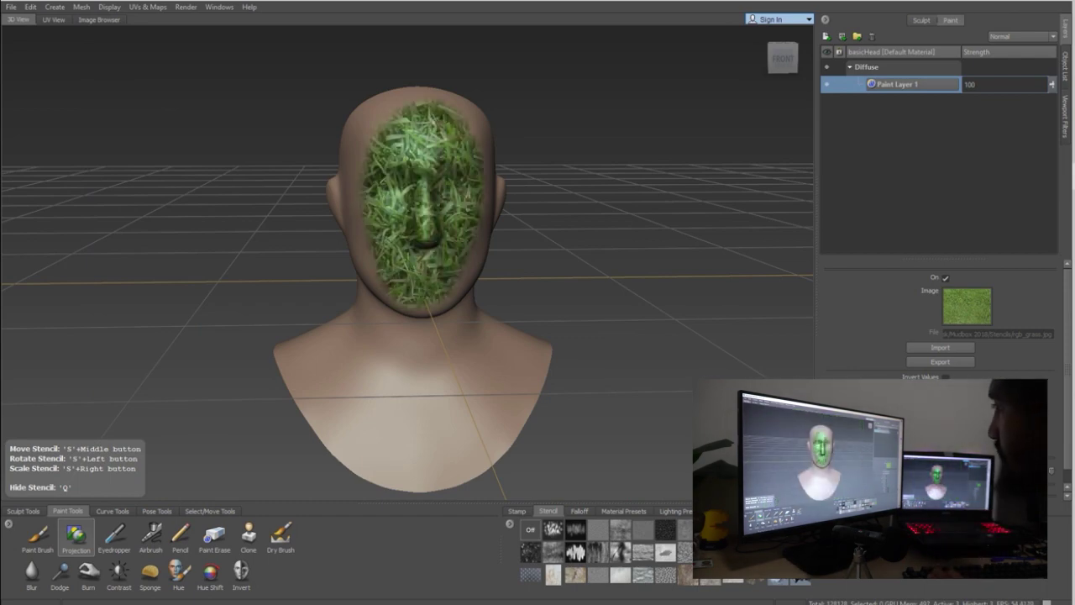
key("q")
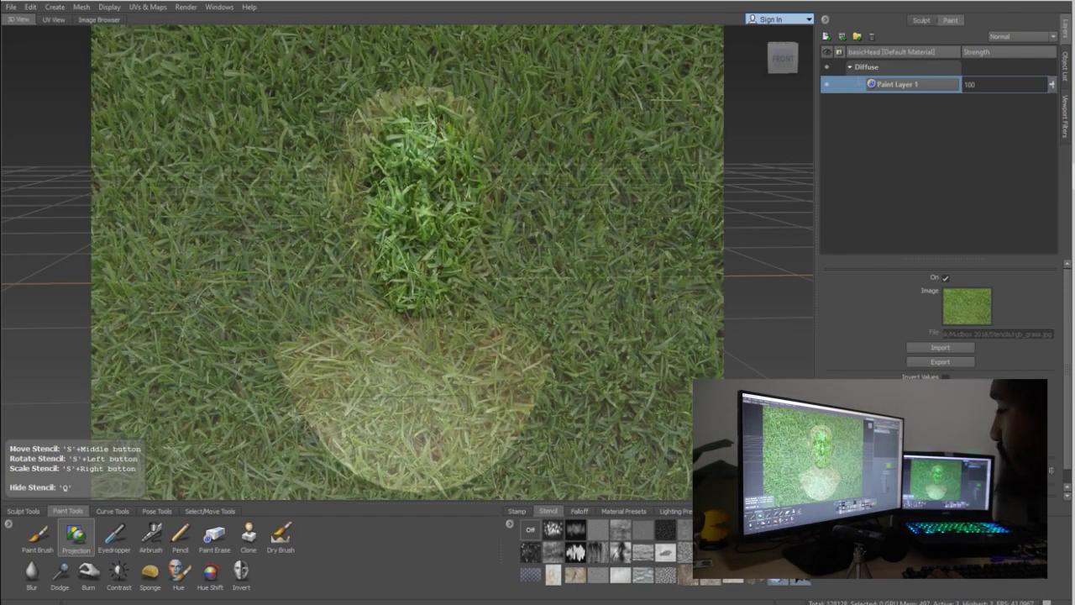
key("q")
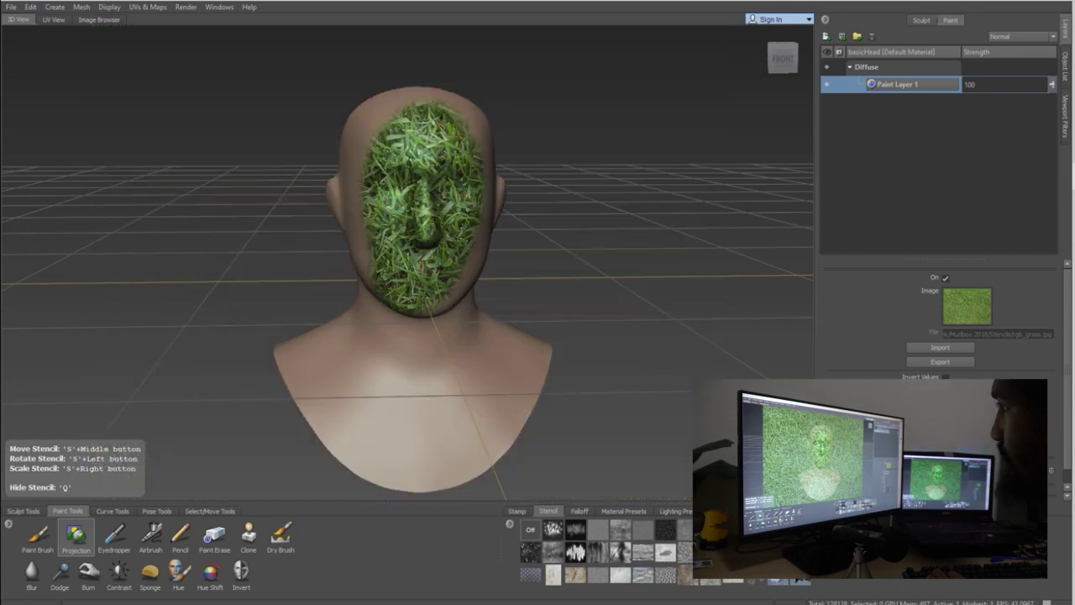
Project more grass onto the right ear and the left side of the head
left_click_drag(410, 185, 513, 134, "alt")
scroll(513, 132, "up", 3)
mouse_move(408, 182)
left_mouse_down()
mouse_move(401, 176)
mouse_move(417, 201)
mouse_move(435, 182)
left_mouse_up()
left_click_drag(435, 181, 260, 160, "alt")
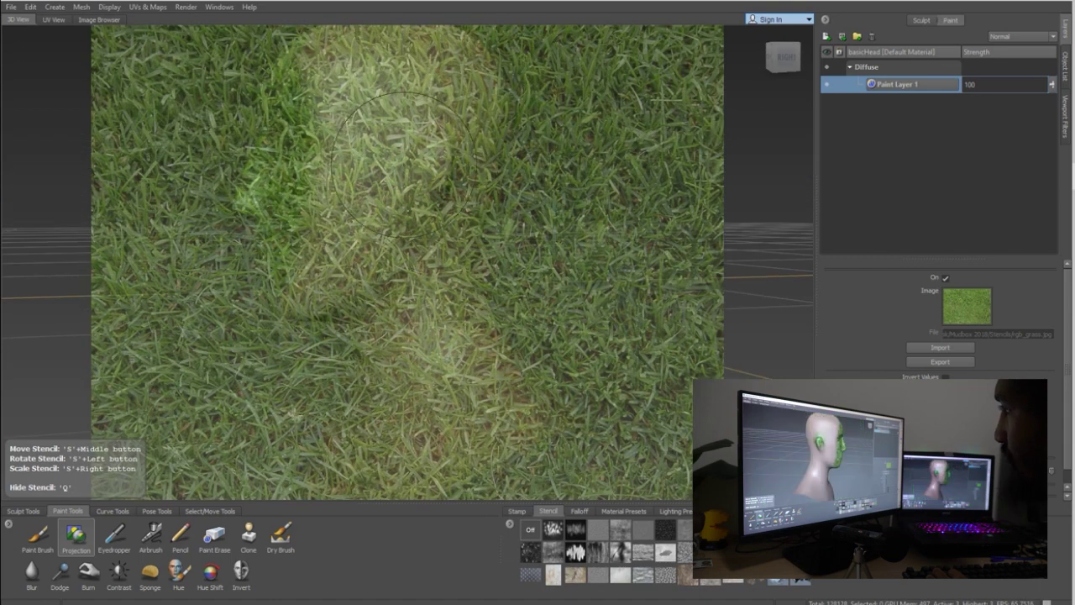
mouse_move(393, 151)
left_mouse_down()
mouse_move(441, 197)
mouse_move(433, 181)
left_mouse_up()
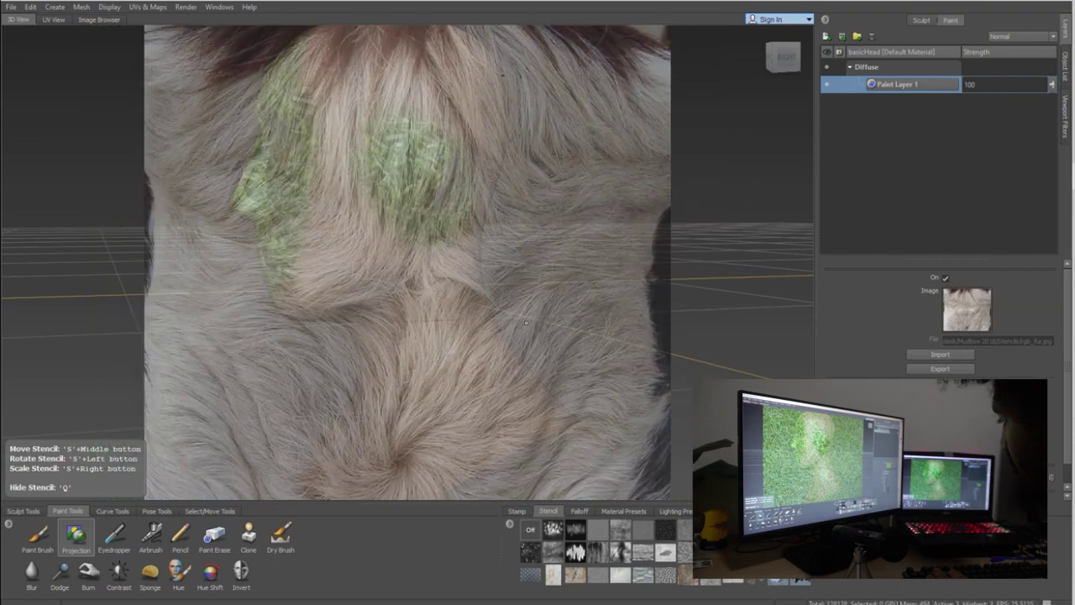
Project the fur stencil onto the nose and mouth area and around the left ear
mouse_move(361, 235)
left_mouse_down("alt")
mouse_move(420, 237)
mouse_move(400, 270)
left_mouse_up("alt")
mouse_move(539, 302)
left_mouse_down("alt")
mouse_move(410, 312)
mouse_move(391, 275)
left_mouse_up("alt")
mouse_move(407, 227)
left_mouse_down()
mouse_move(429, 250)
mouse_move(410, 161)
mouse_move(425, 199)
left_mouse_up()
right_click_drag(425, 199, 412, 201, "alt")
left_click_drag(381, 229, 441, 270, "alt")
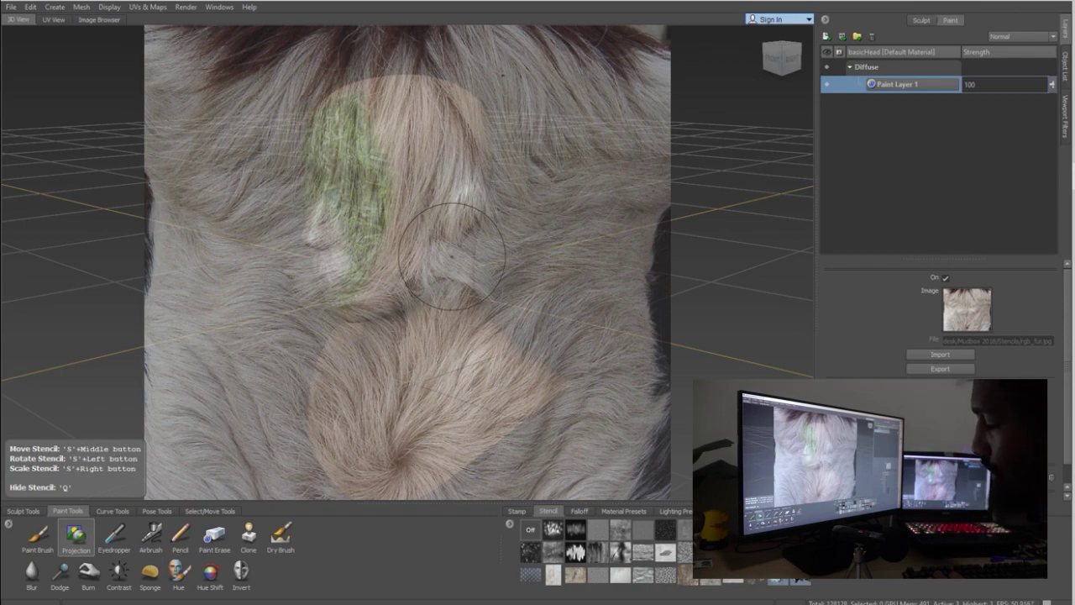
Rotate the fur stencil slightly, shift it sideways and scale it down over the head
mouse_move(452, 257)
left_mouse_down()
mouse_move(412, 244)
mouse_move(462, 262)
left_mouse_up()
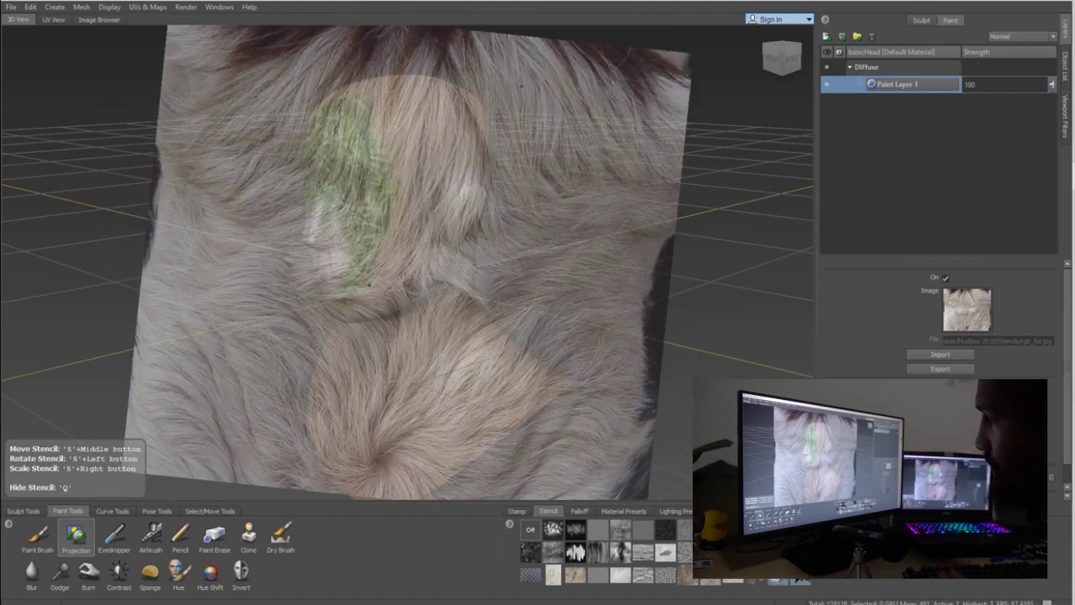
mouse_move(367, 284)
middle_mouse_down()
mouse_move(330, 267)
mouse_move(385, 242)
mouse_move(409, 280)
mouse_move(437, 283)
middle_mouse_up()
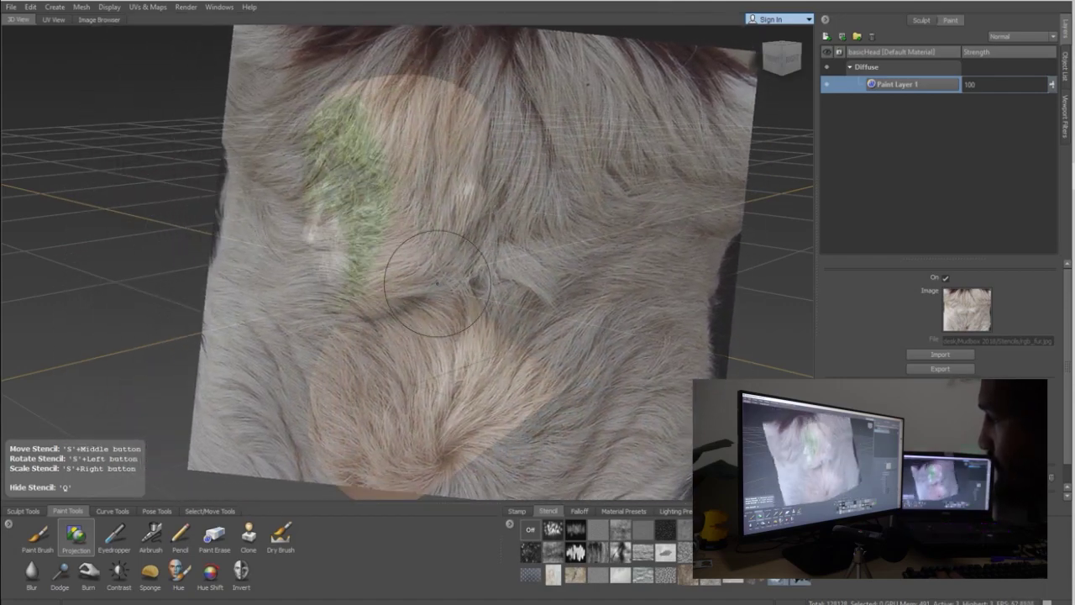
mouse_move(437, 282)
left_mouse_down()
mouse_move(403, 285)
mouse_move(445, 281)
left_mouse_up()
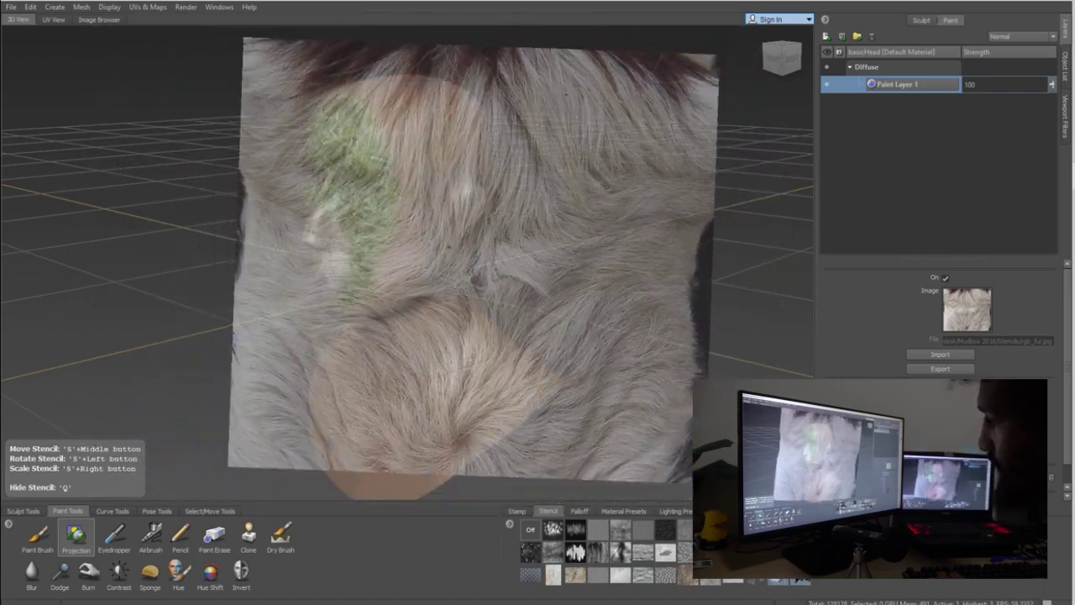
mouse_move(428, 247)
right_mouse_down()
mouse_move(395, 249)
mouse_move(470, 245)
mouse_move(398, 249)
right_mouse_up()
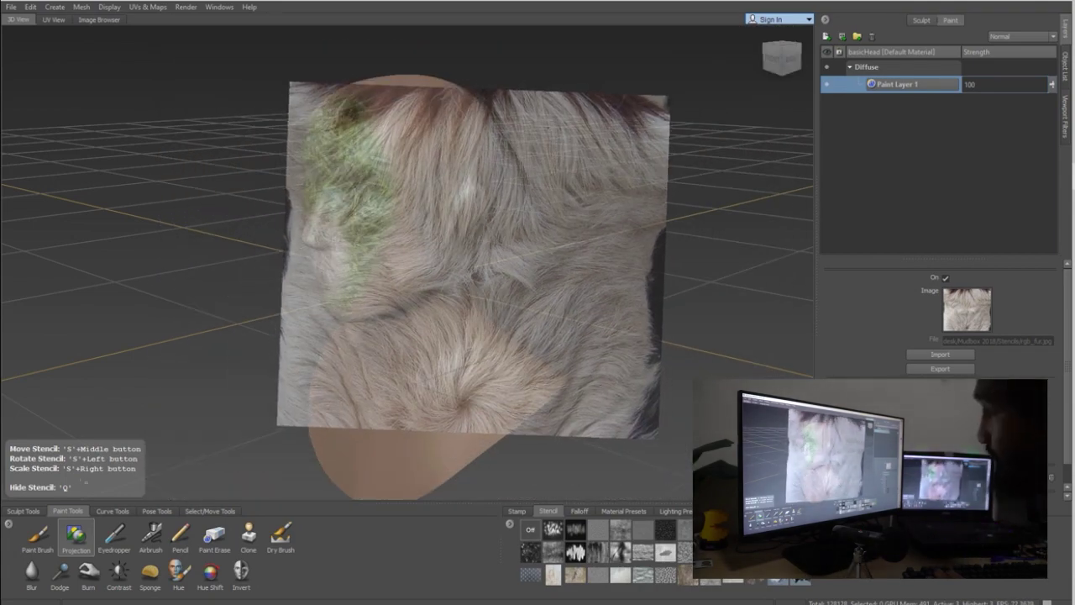
Project fur onto the left side of the neck, toggling the stencil's visibility to check the paint
key("q")
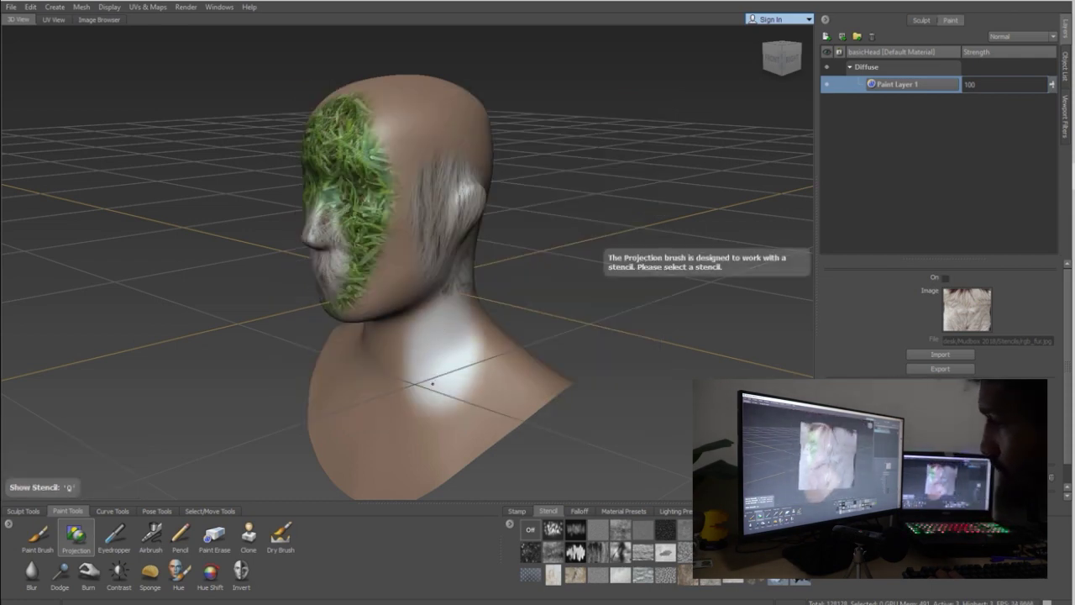
left_click_drag(455, 359, 446, 351)
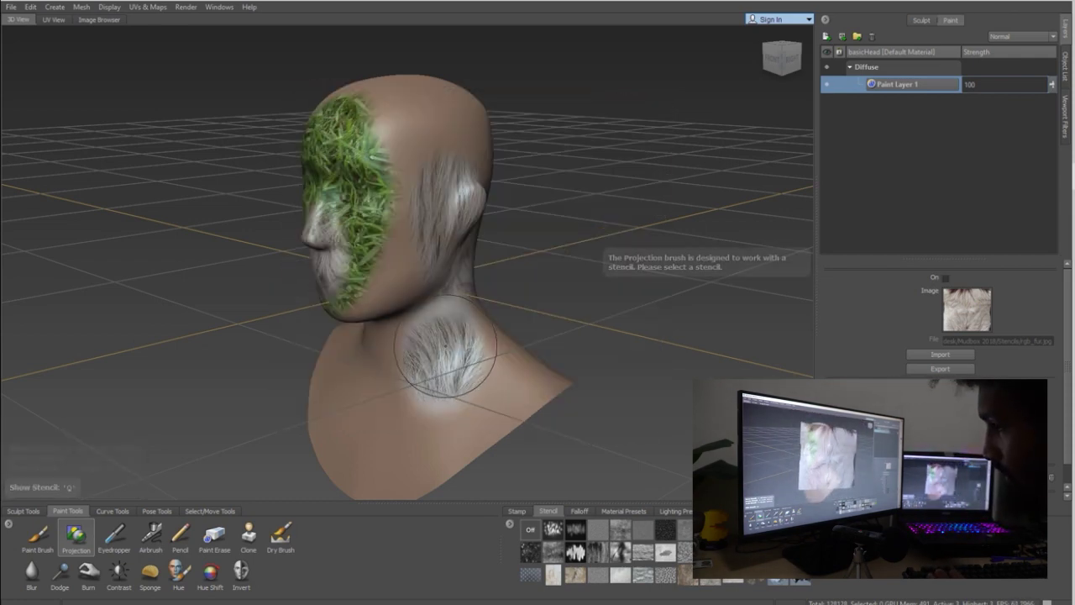
key("q")
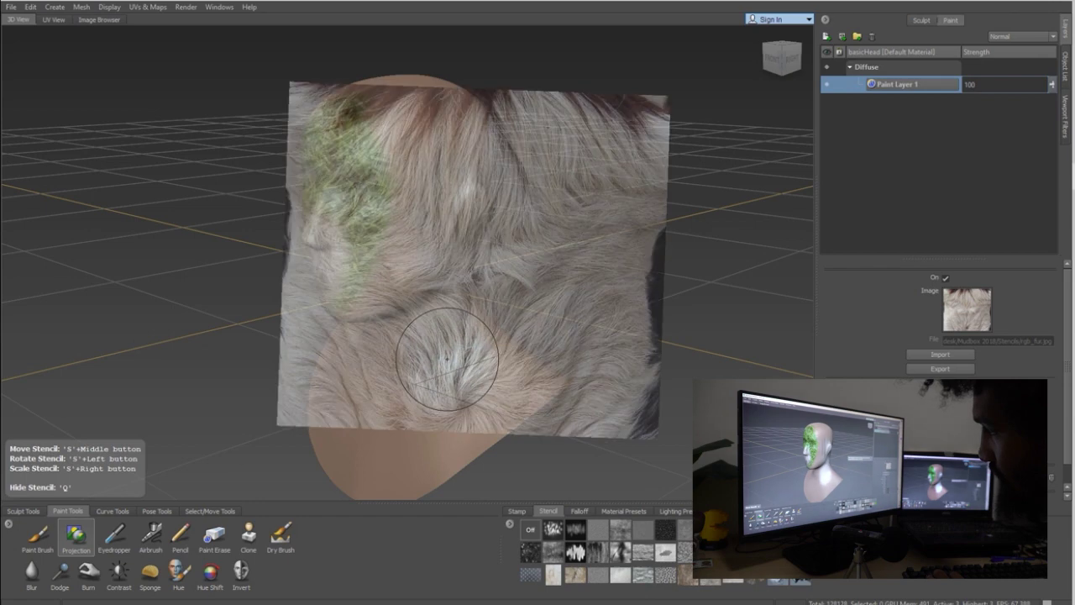
key("q")
key("q")
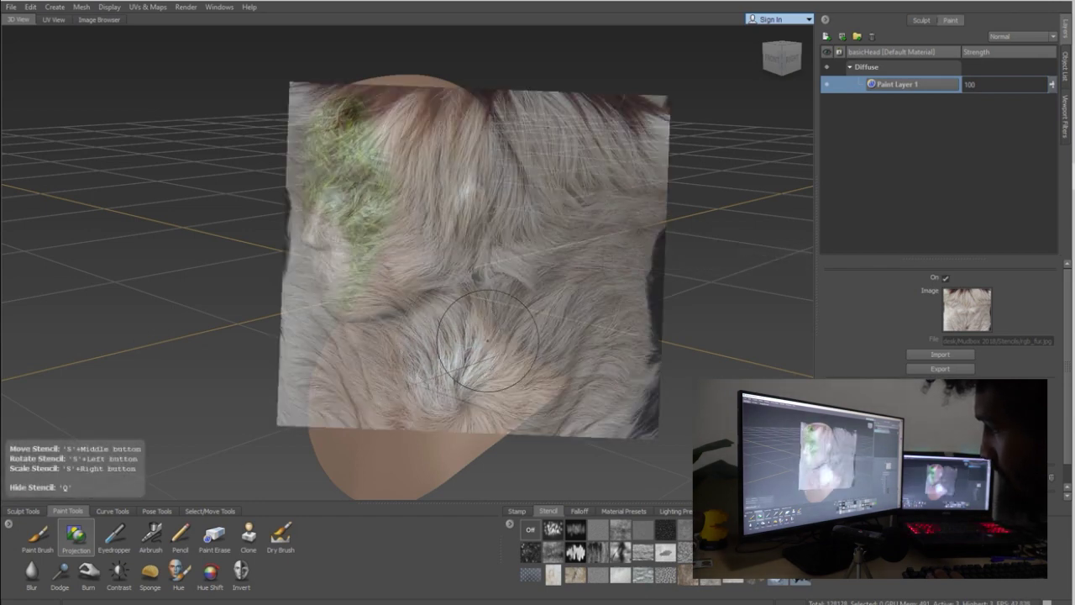
Delete Paint Layer 1 with the projected grass and fur
right_click_drag(487, 340, 424, 335, "alt")
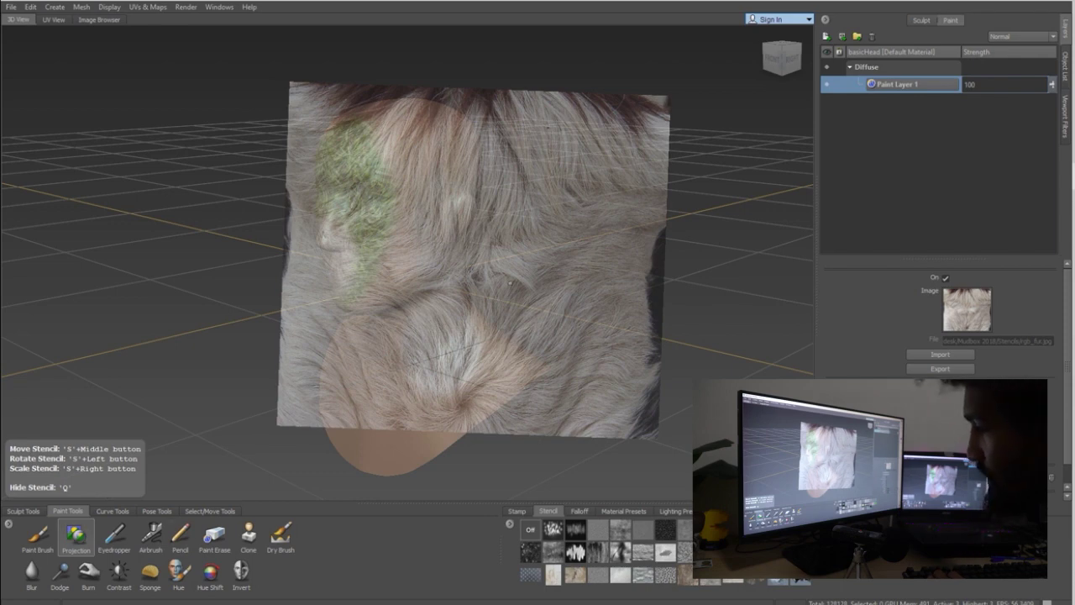
mouse_move(449, 288)
left_mouse_down("alt")
mouse_move(514, 230)
mouse_move(547, 127)
left_mouse_up("alt")
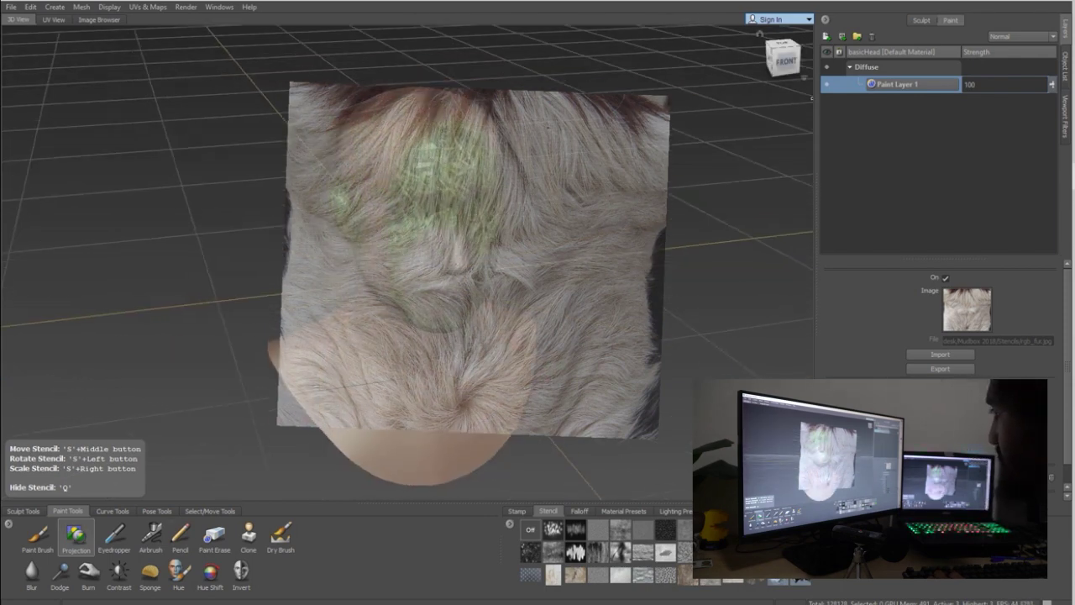
left_click(872, 36)
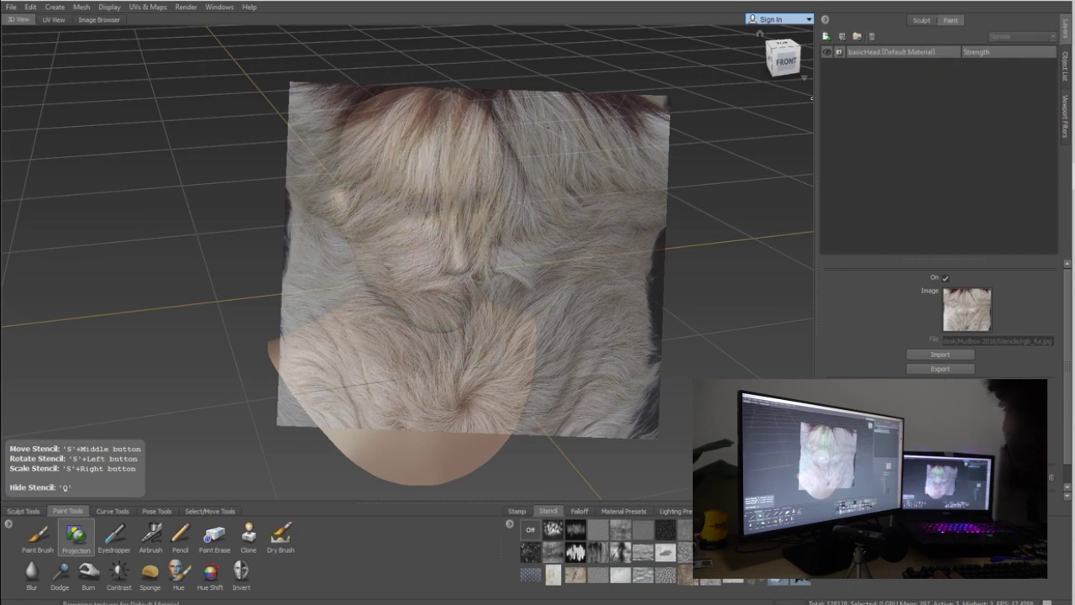
Create a new diffuse paint layer and paint red stamp strokes over the face through the fur stencil with the Paint Brush
left_click(826, 36)
key("Return")
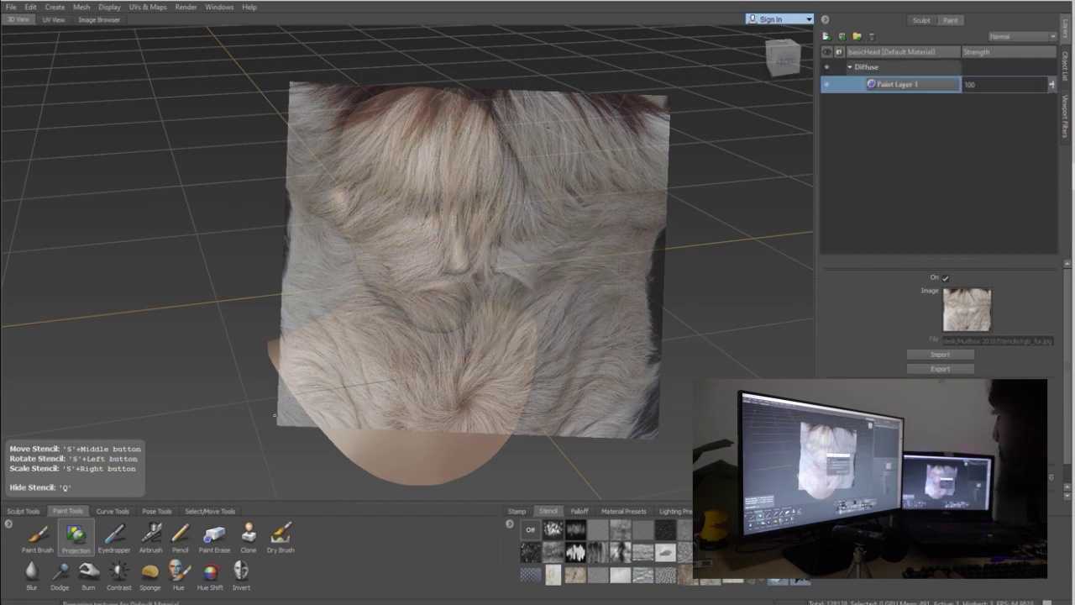
left_click(38, 534)
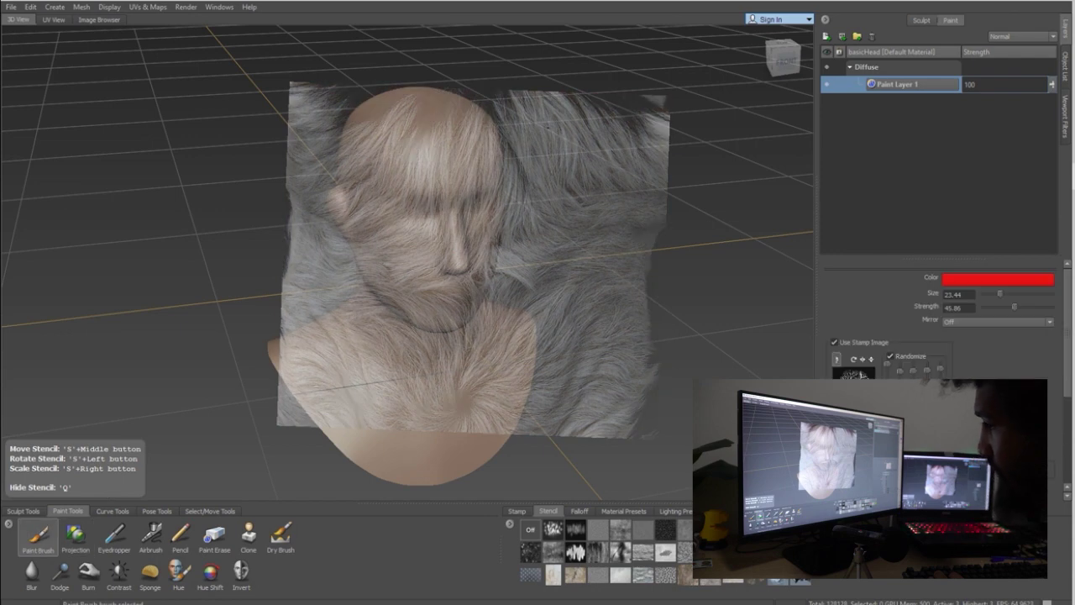
left_click(419, 228)
mouse_move(418, 228)
left_mouse_down()
mouse_move(427, 252)
mouse_move(448, 165)
left_mouse_up()
key("q")
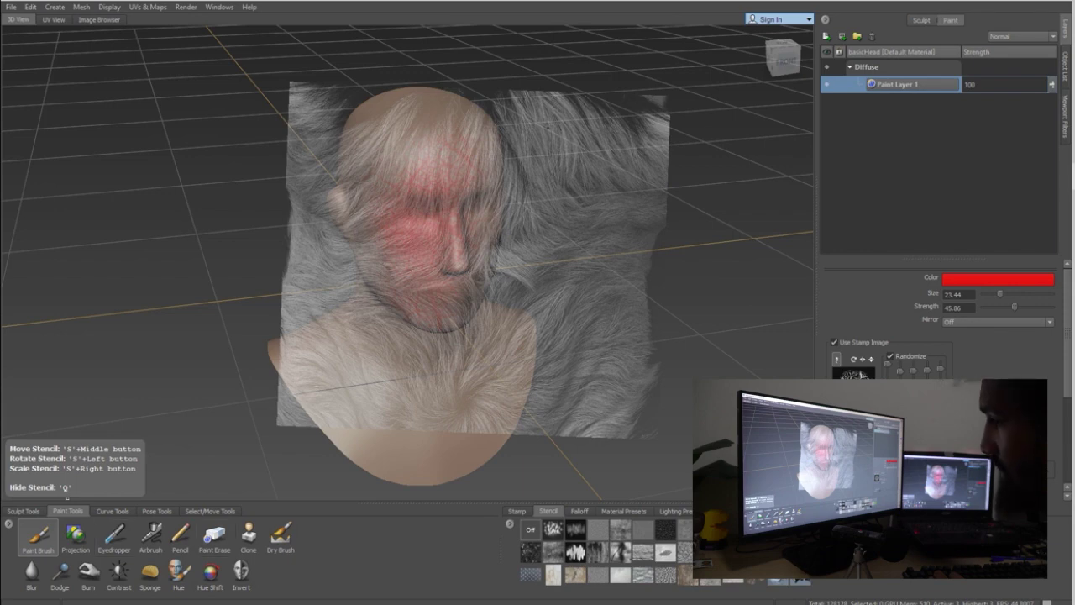
left_click_drag(349, 490, 222, 498, "alt")
Turn the stencil off and blur the red paint on the side of the face with the Blur brush
left_click(31, 573)
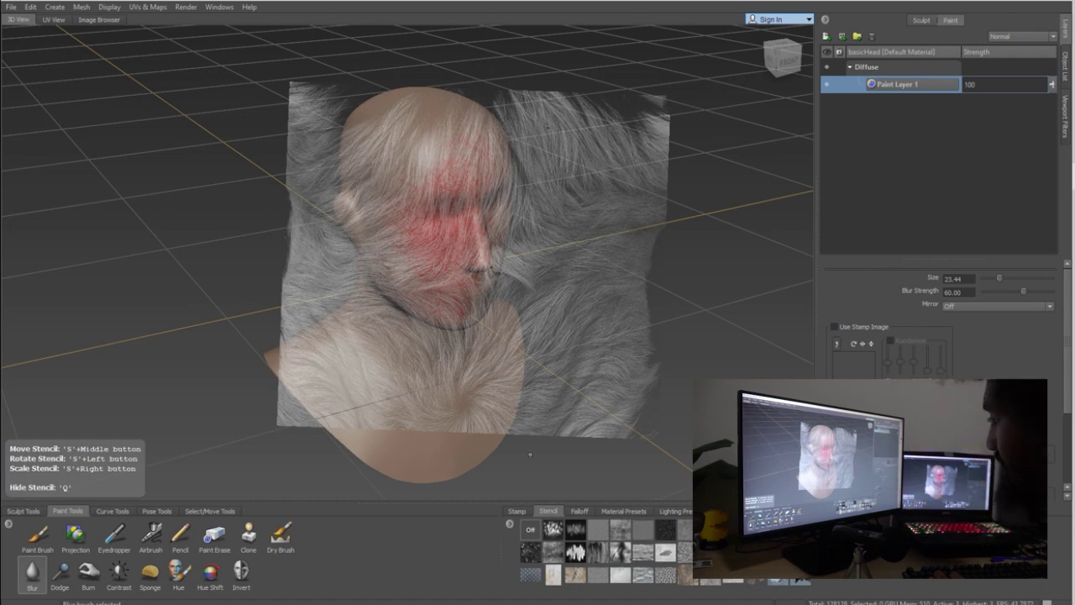
left_click(530, 529)
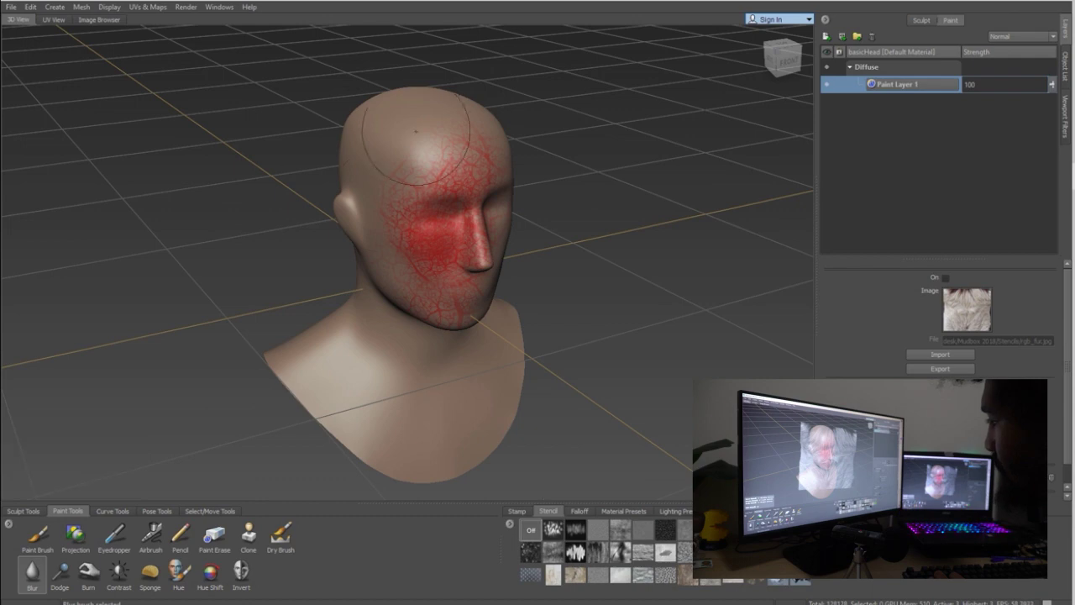
left_click_drag(422, 199, 415, 262, "alt")
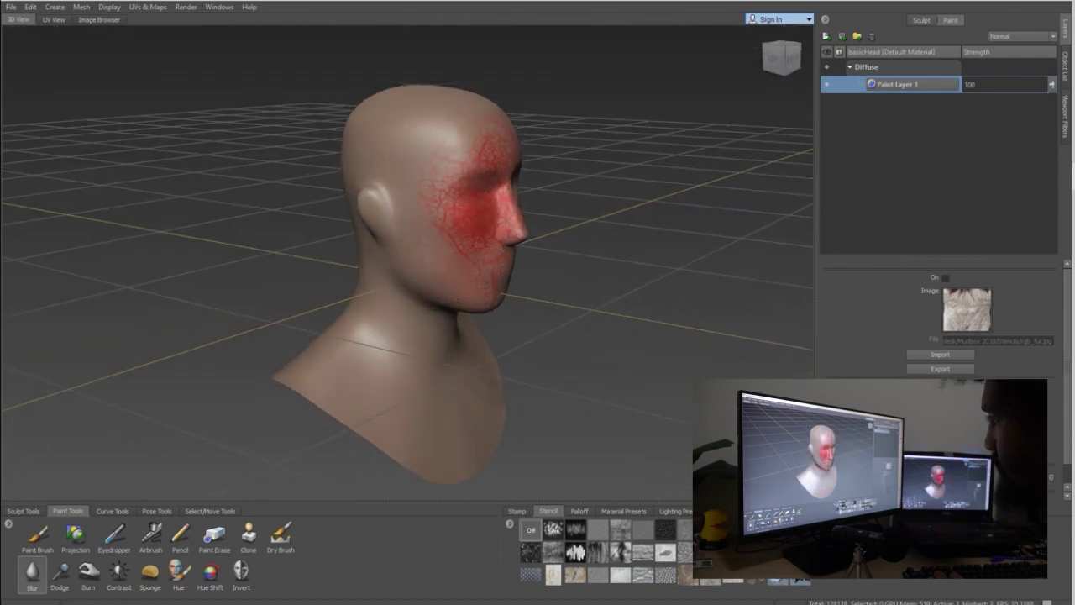
left_click(33, 575)
right_click_drag(470, 214, 571, 268, "alt")
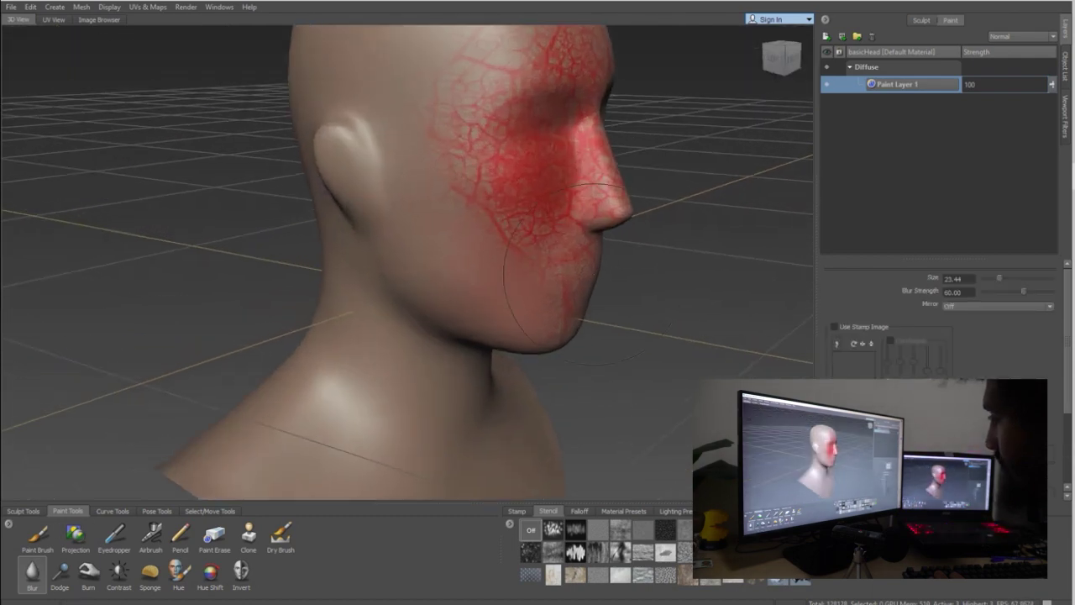
left_click_drag(465, 111, 433, 214, "alt")
middle_click_drag(434, 216, 357, 296, "alt")
mouse_move(379, 134)
left_mouse_down()
mouse_move(413, 125)
mouse_move(251, 130)
left_mouse_up()
left_click_drag(294, 88, 273, 122)
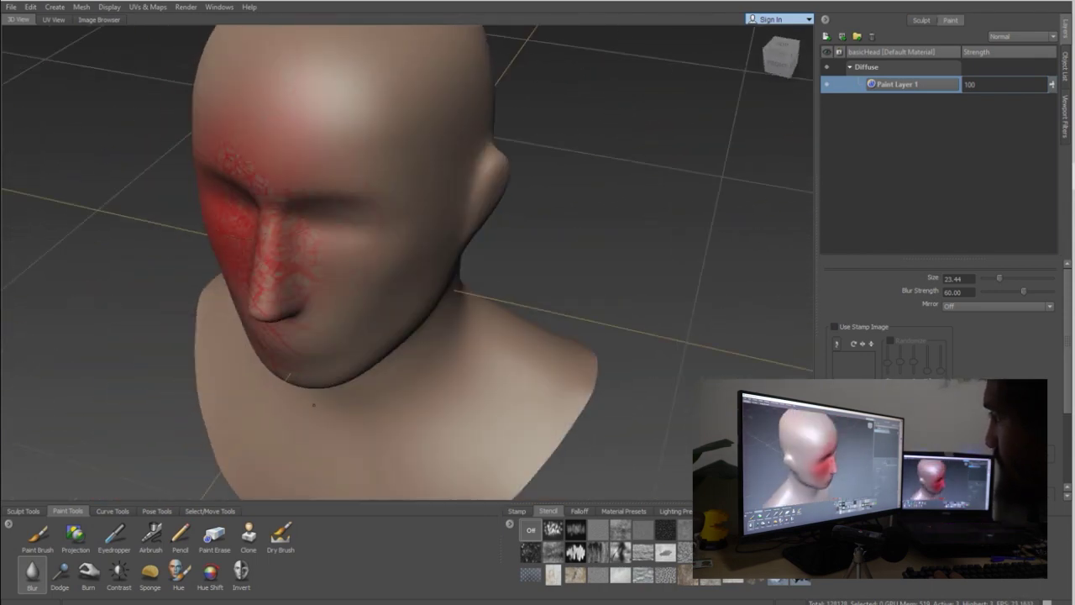
Blur the remaining red cracks over the nose, brow and forehead
left_click_drag(288, 375, 369, 260, "alt")
mouse_move(334, 210)
left_mouse_down()
mouse_move(315, 164)
mouse_move(380, 126)
left_mouse_up()
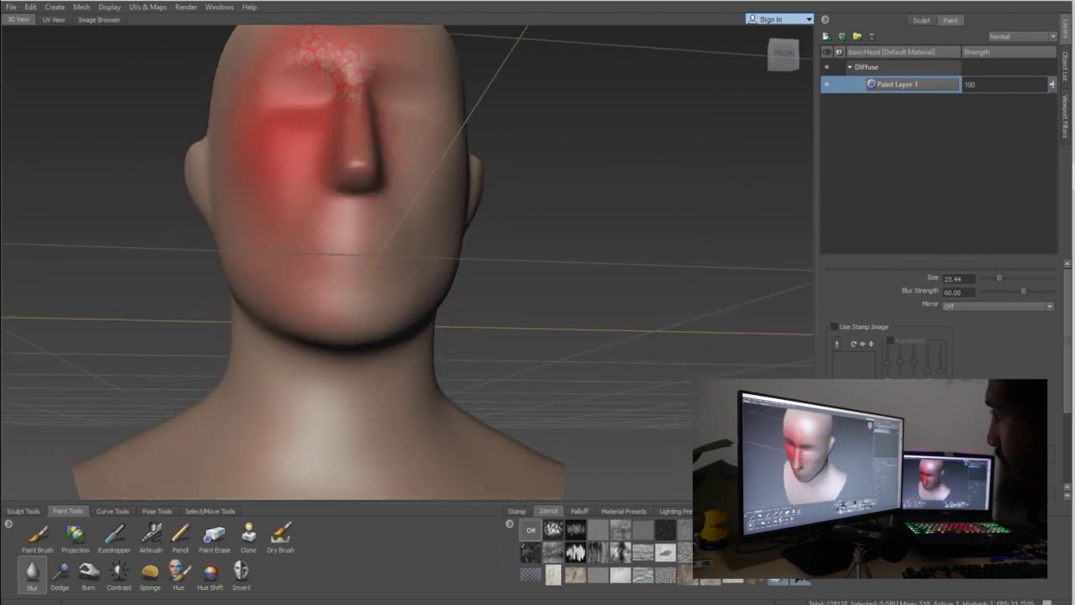
left_click_drag(356, 204, 404, 180, "alt")
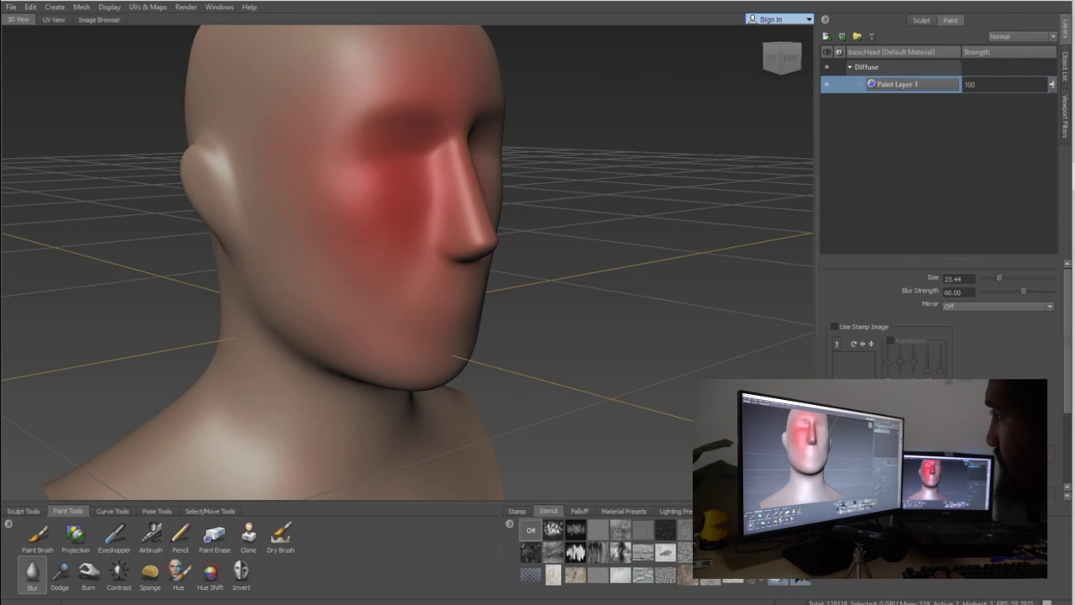
left_click_drag(375, 168, 305, 224, "alt")
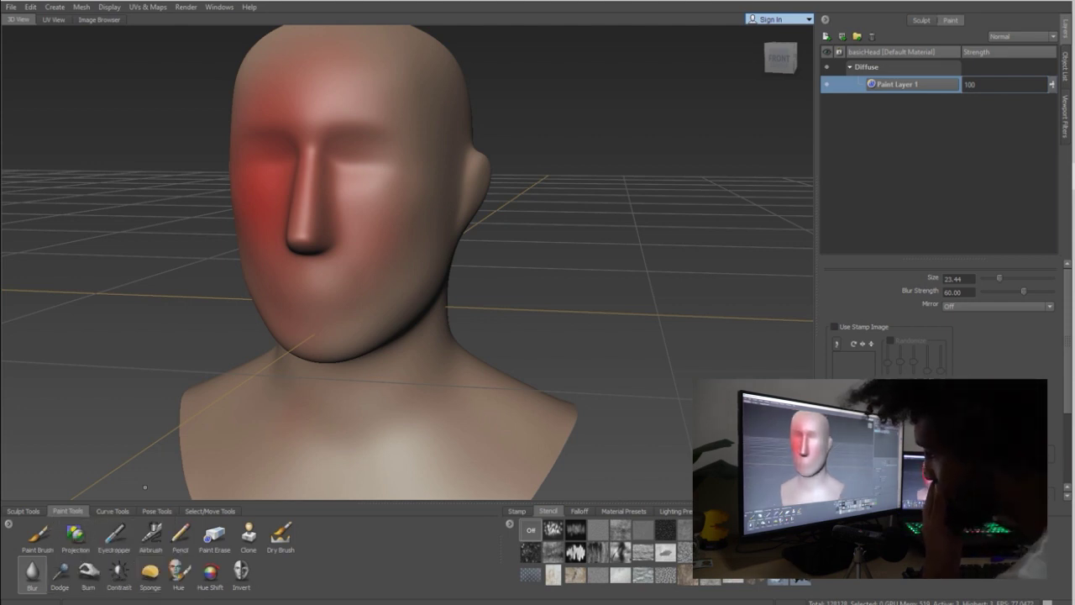
Try the Sponge brush on the red paint beside the nose, undo the stroke and switch to the Hue brush
left_click(119, 572)
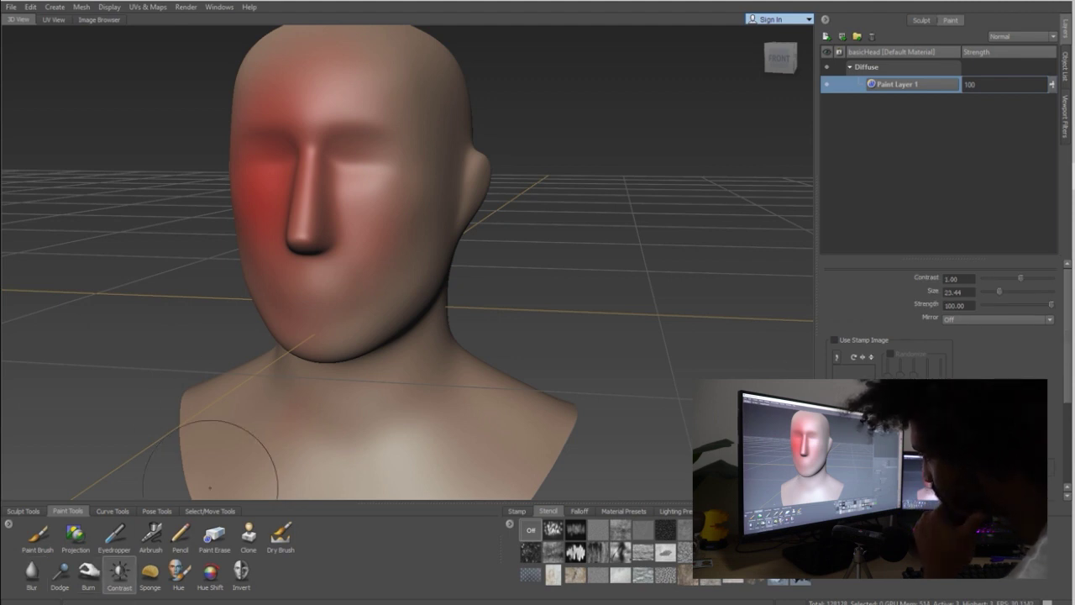
left_click(88, 572)
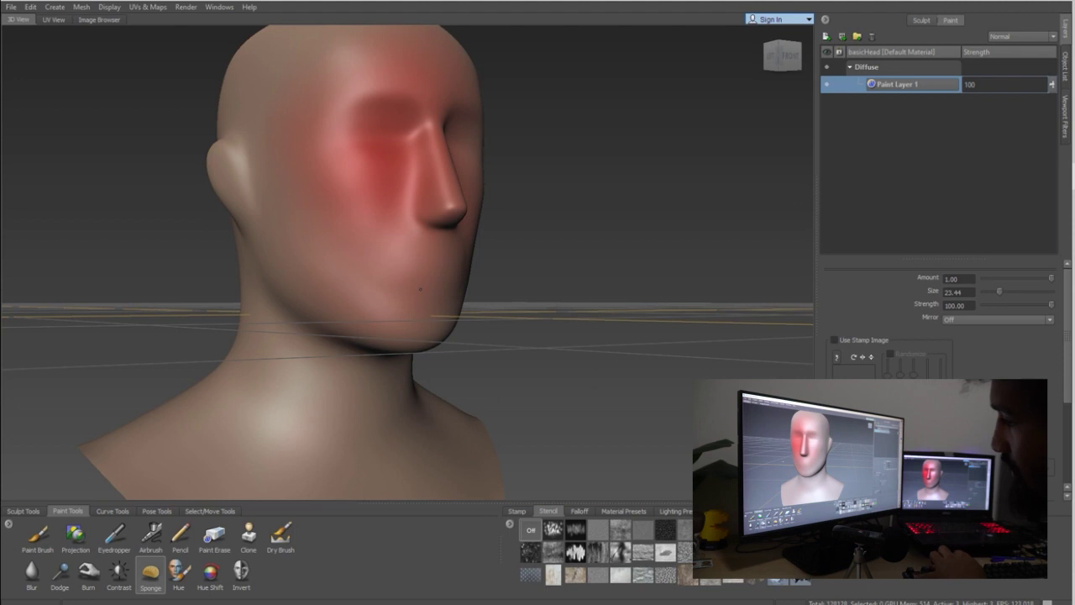
left_click_drag(408, 174, 396, 171)
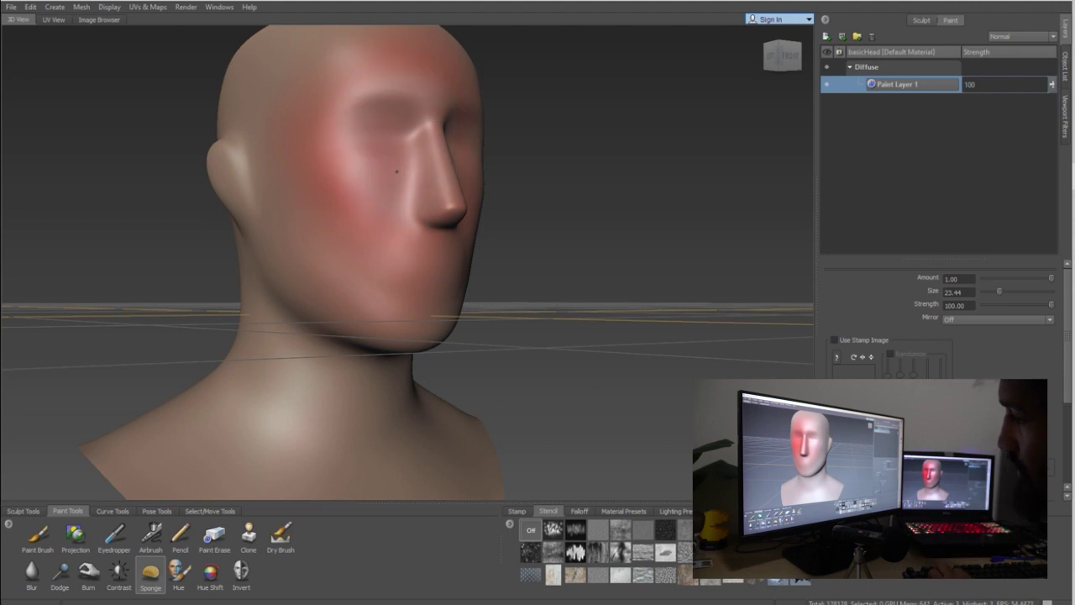
key("ctrl+z")
left_click(179, 573)
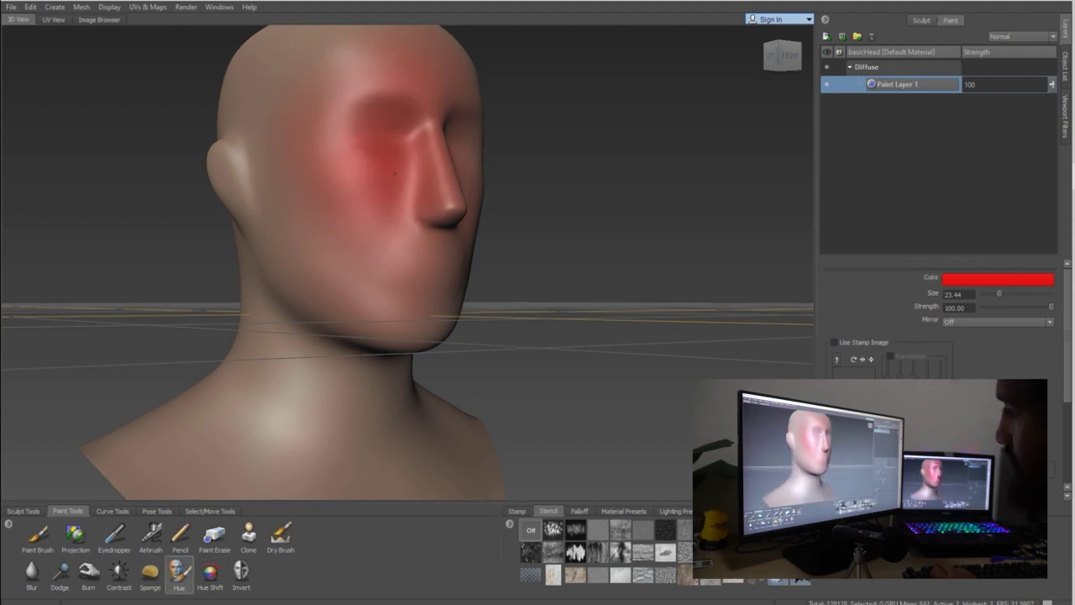
left_click_drag(363, 258, 319, 232, "alt")
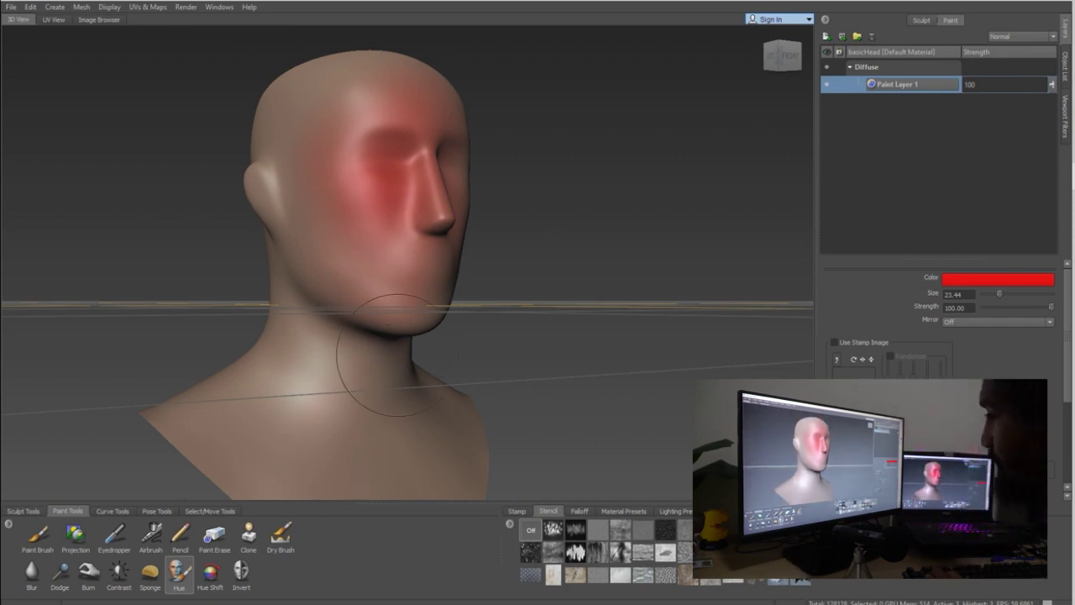
Paint red crack stamps with the Paint Brush over the side of the head, ear, neck, shoulders, forehead and face
left_click(38, 537)
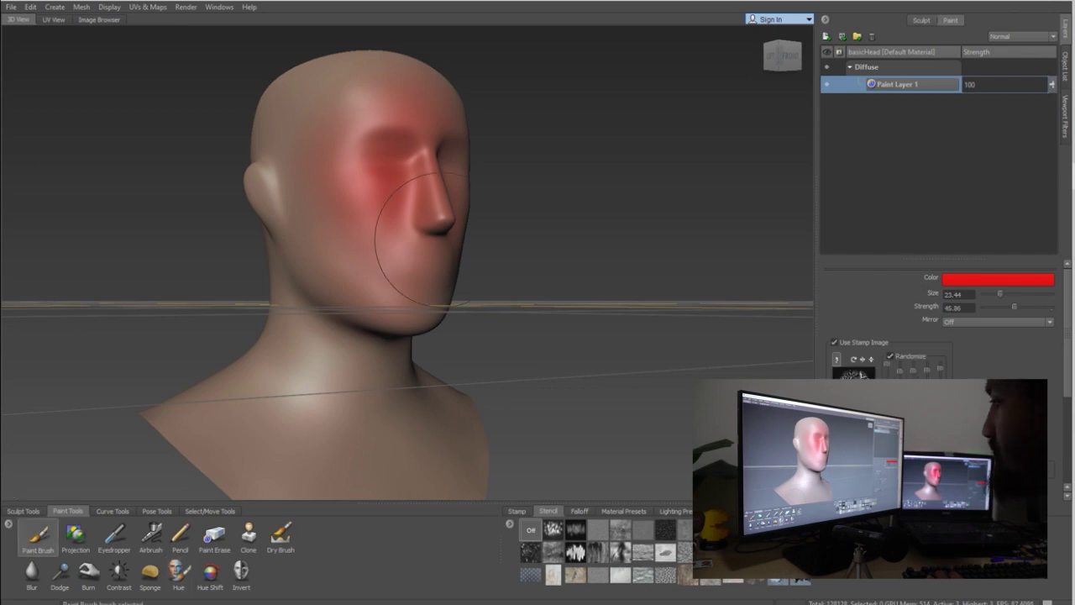
left_click_drag(404, 239, 495, 324, "alt")
left_click_drag(322, 149, 300, 479)
left_click_drag(603, 454, 224, 362, "alt")
left_click_drag(420, 403, 379, 137)
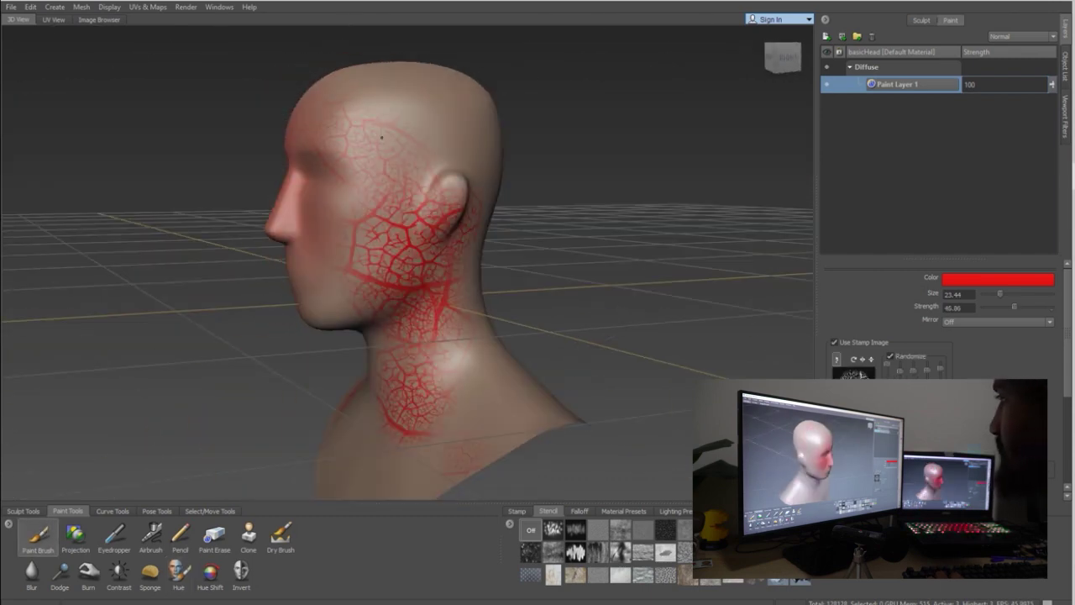
left_click_drag(251, 319, 415, 307, "alt")
left_click_drag(365, 92, 336, 226)
mouse_move(336, 168)
left_mouse_down("alt")
mouse_move(396, 245)
mouse_move(400, 161)
mouse_move(370, 169)
left_mouse_up("alt")
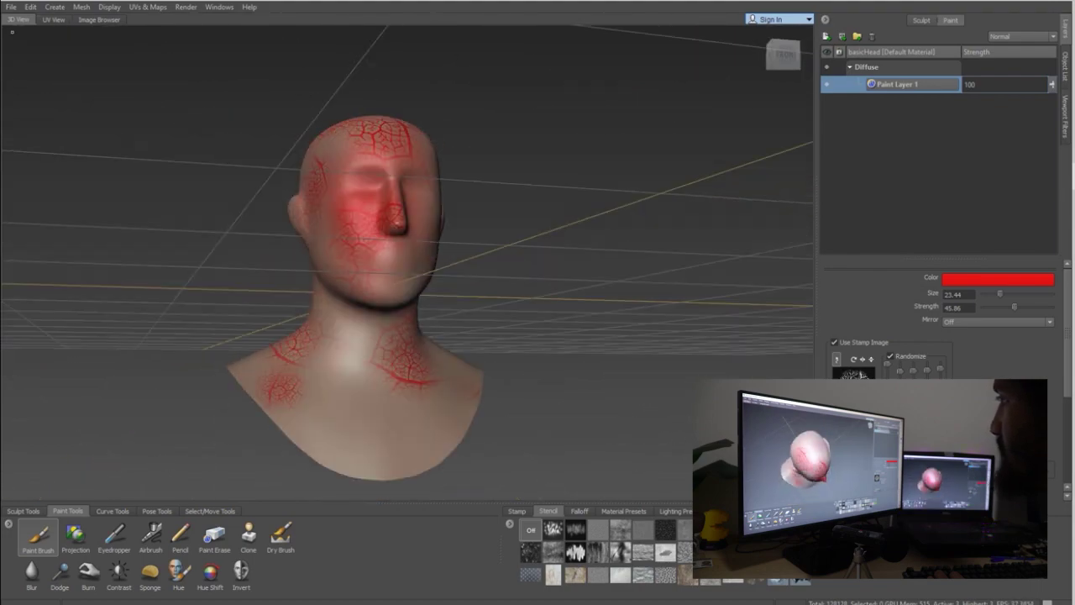
Inspect the painted red cracks on the head's full UV layout and return to the 3D view
left_click(54, 19)
right_click_drag(352, 252, 503, 260, "alt")
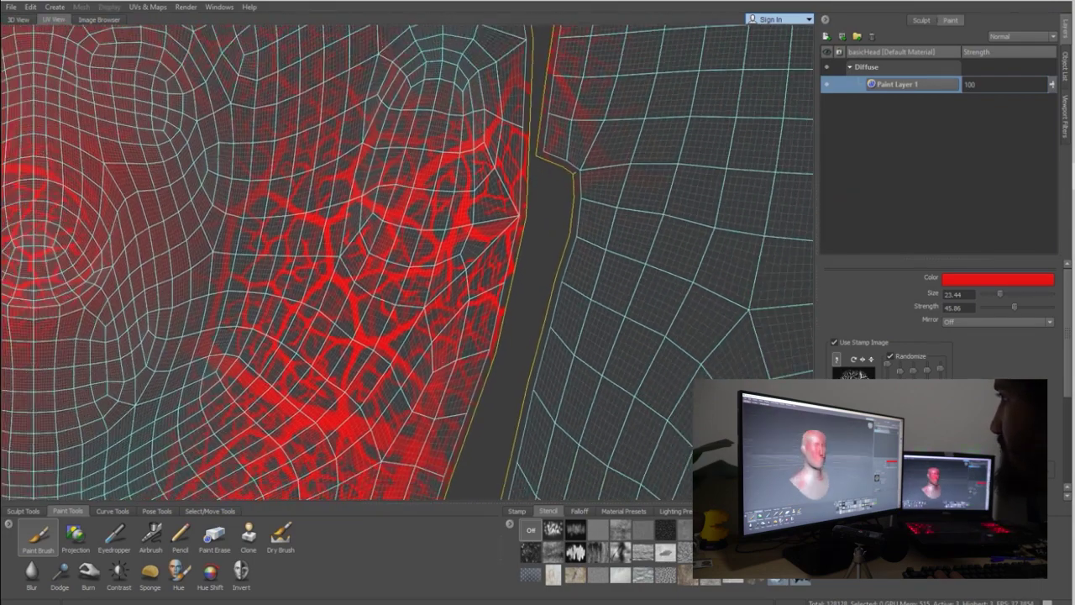
scroll(407, 262, "down", 1)
scroll(407, 262, "down", 10)
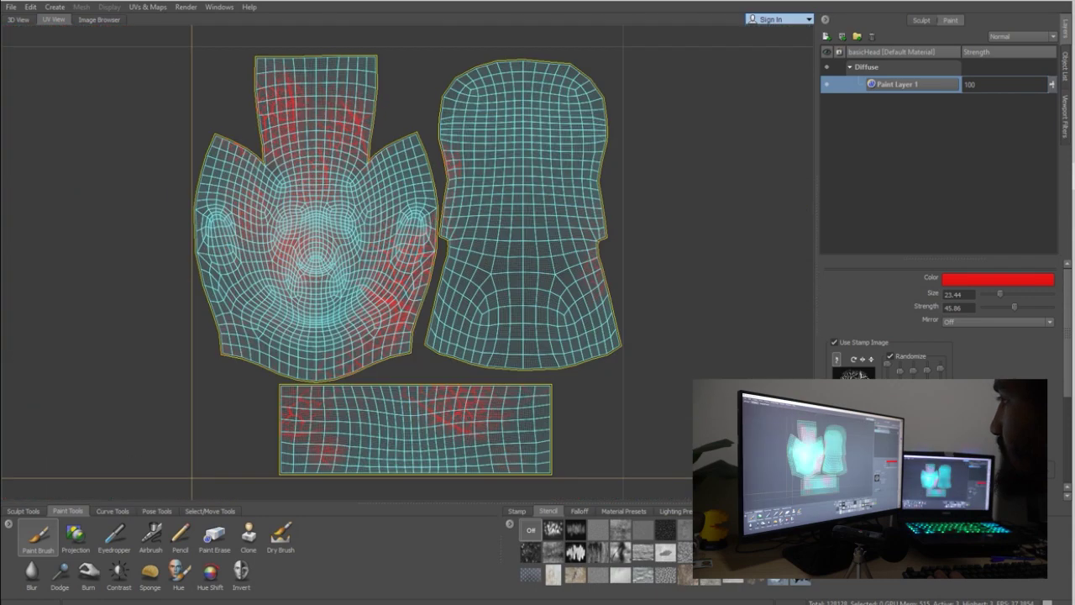
left_click(18, 20)
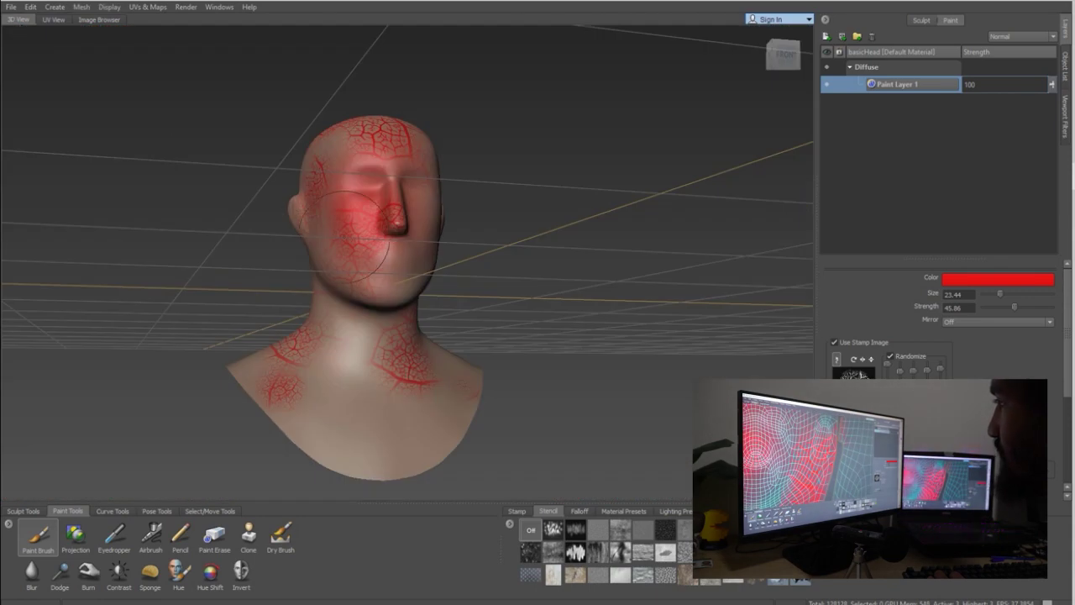
Set up a merged export of all paint layers in the channel as head_03.png with the PNG [8 bit, RGBA] type
right_click(909, 89)
left_click(811, 219)
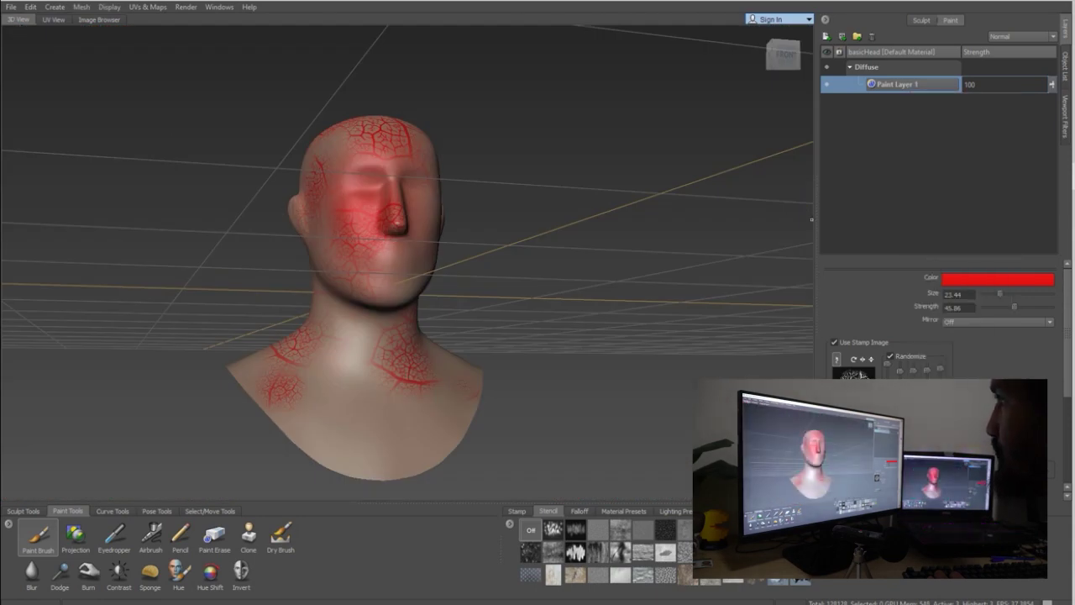
right_click(885, 156)
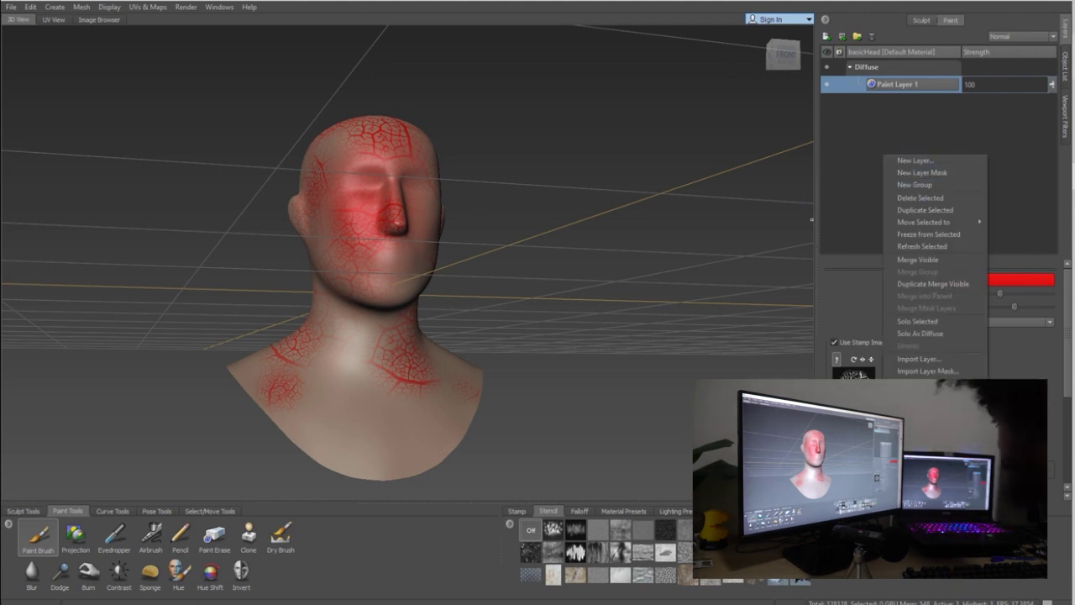
left_click(880, 156)
right_click(882, 157)
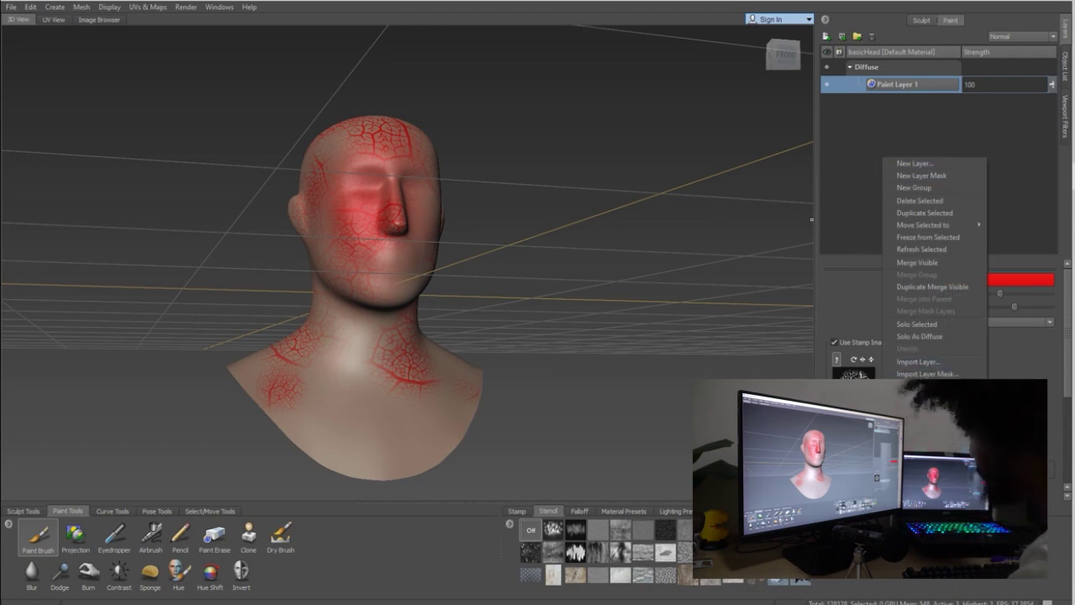
left_click(927, 411)
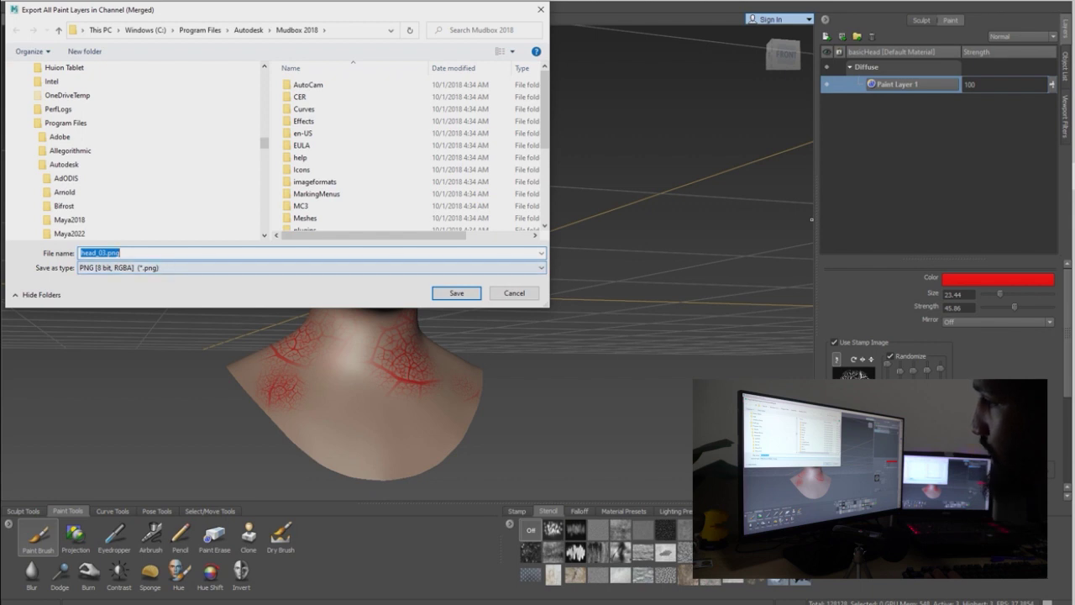
left_click(159, 268)
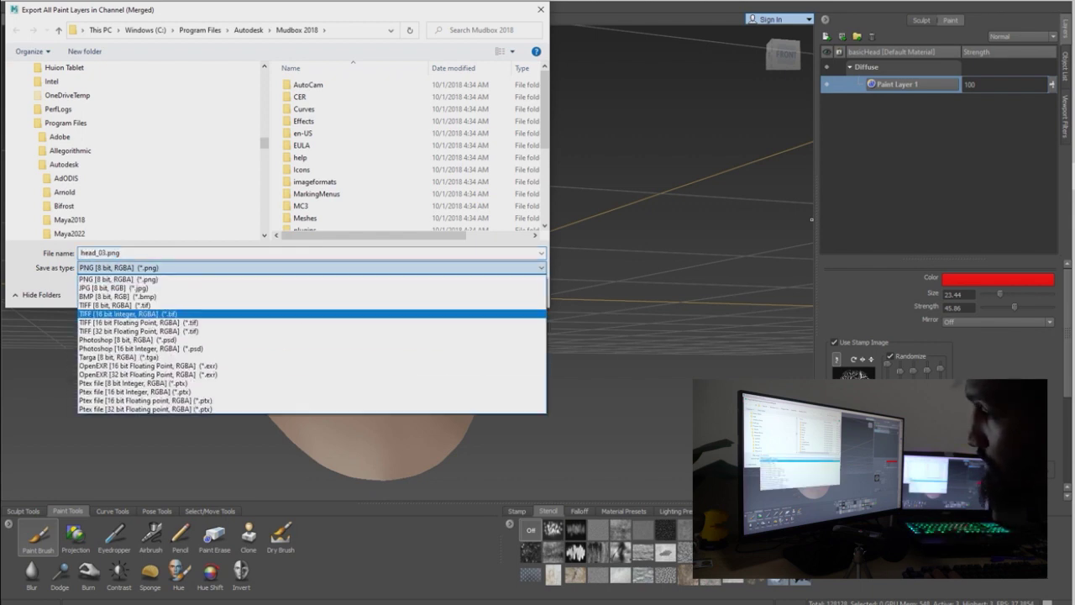
left_click(160, 280)
left_click(160, 253)
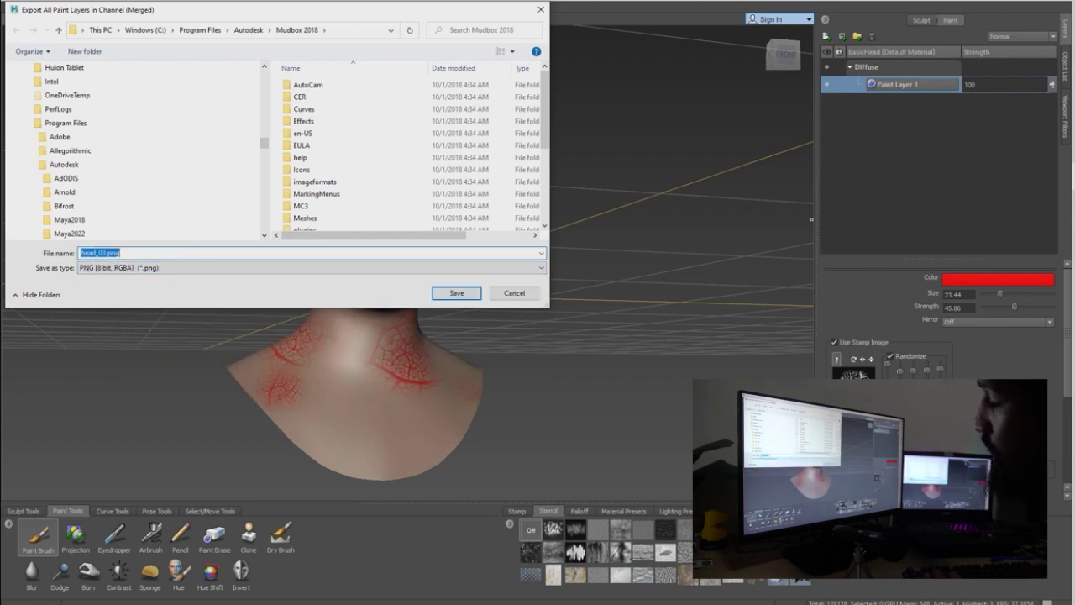
key("Return")
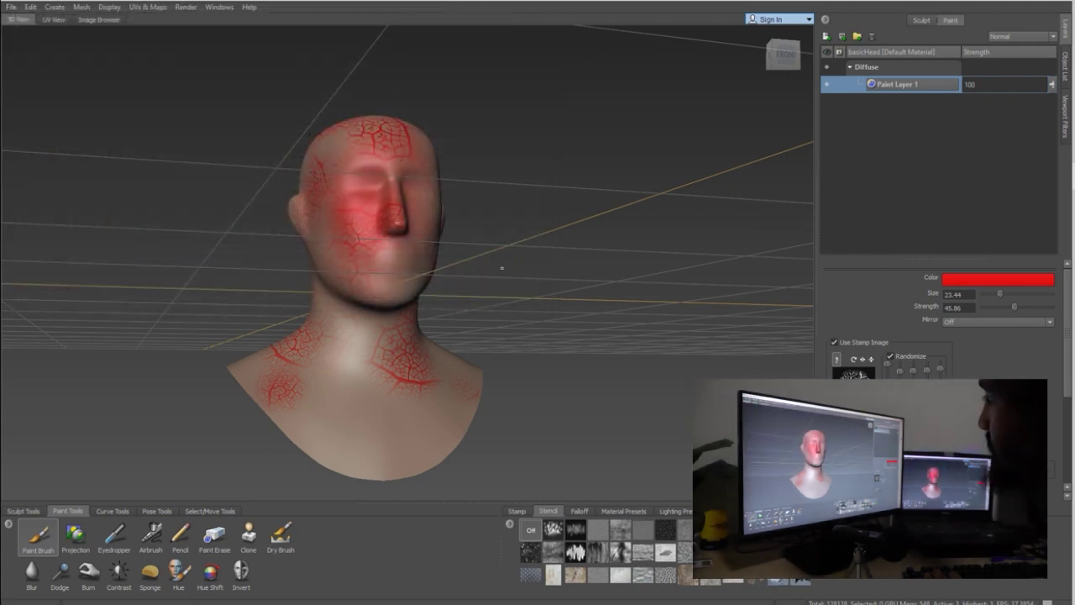
Set up a merged export of all paint layers in the group as head_03.png
right_click(943, 186)
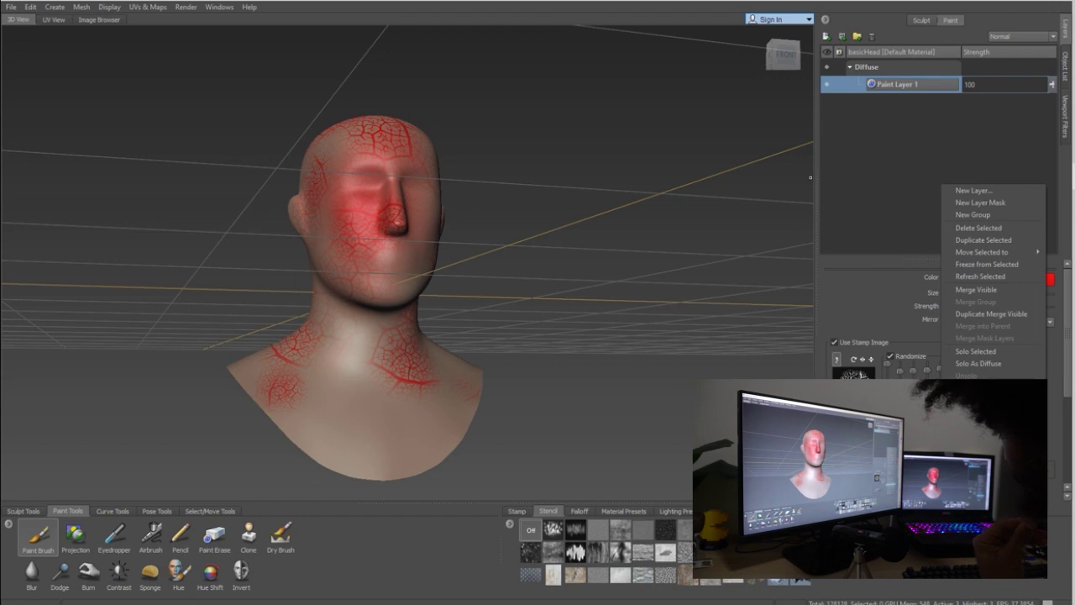
left_click(991, 413)
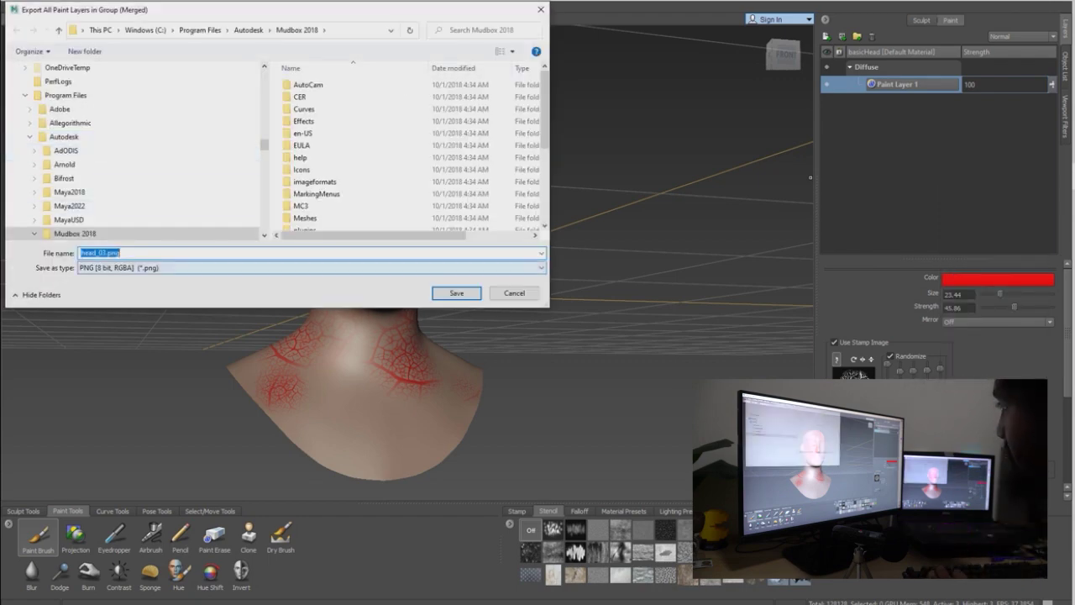
key("Return")
Review the Export All Paint Layers options, close the dialog and look at the painted head from the other side
left_click(11, 7)
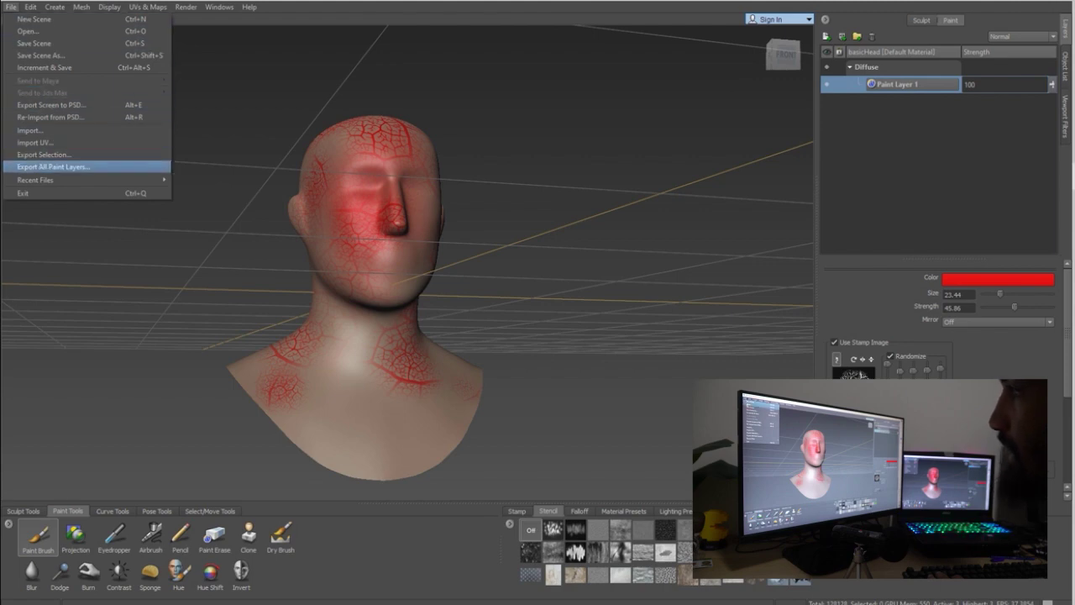
left_click(52, 167)
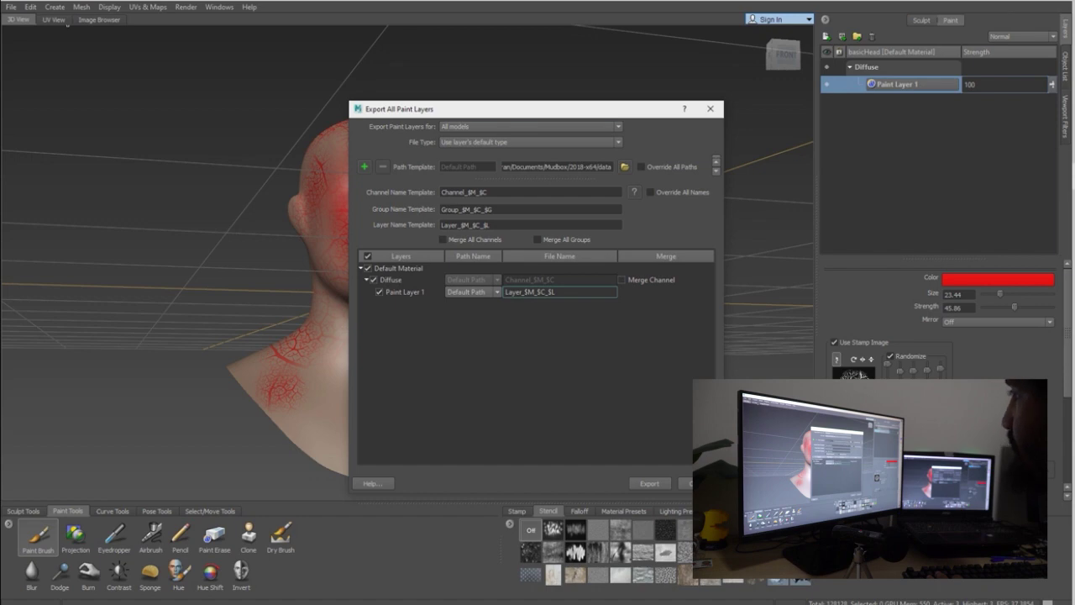
left_click(710, 109)
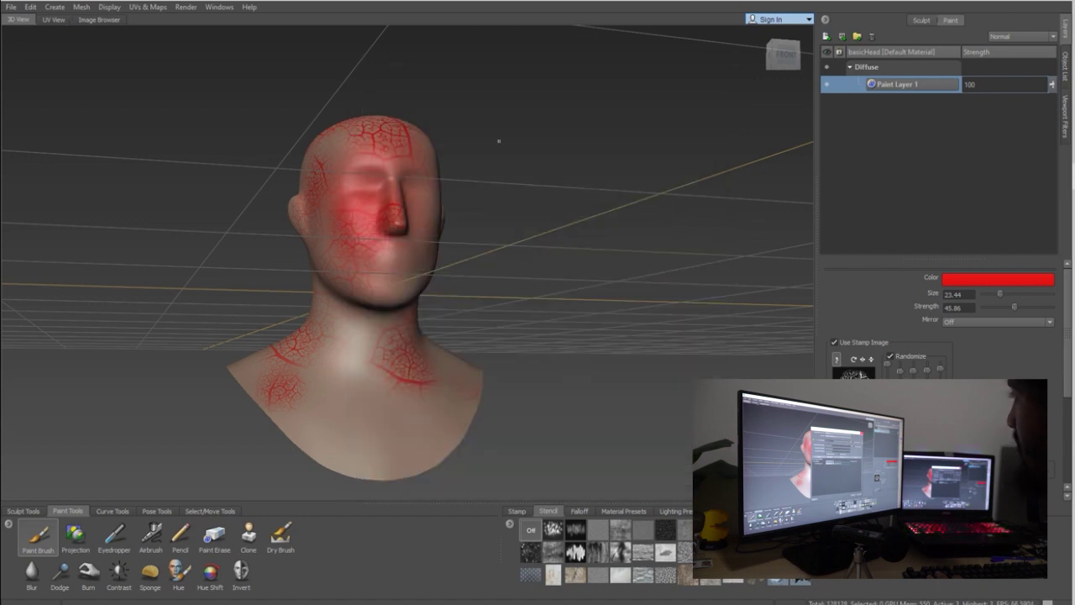
mouse_move(499, 140)
left_mouse_down("alt")
mouse_move(581, 186)
mouse_move(436, 221)
mouse_move(392, 155)
mouse_move(361, 160)
left_mouse_up("alt")
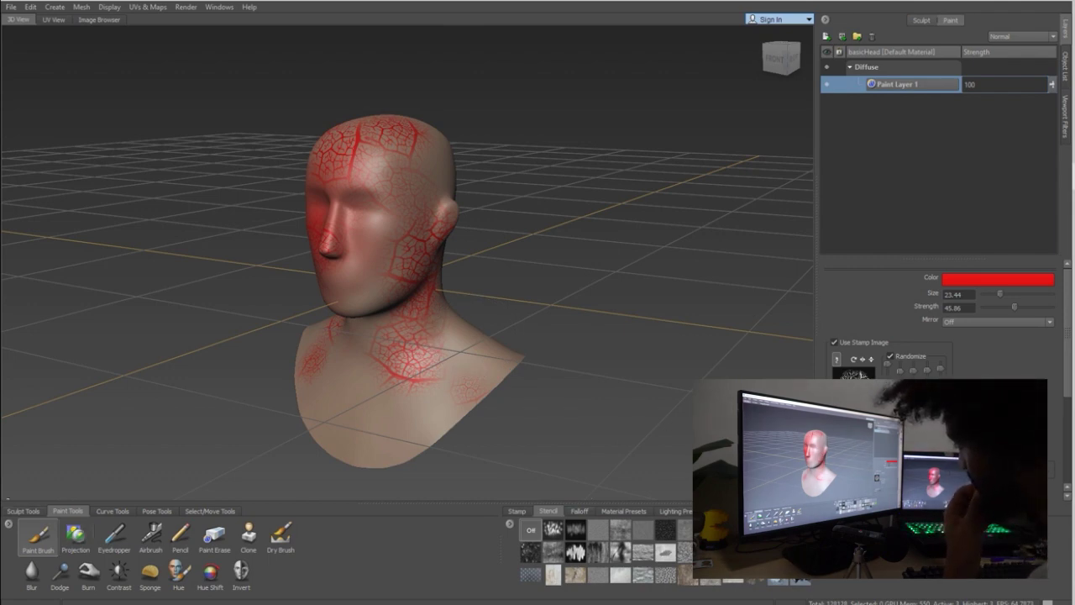
Project the black-and-white cell noise stencil image onto the front of the face with the Projection tool
left_click(76, 535)
left_click(755, 552)
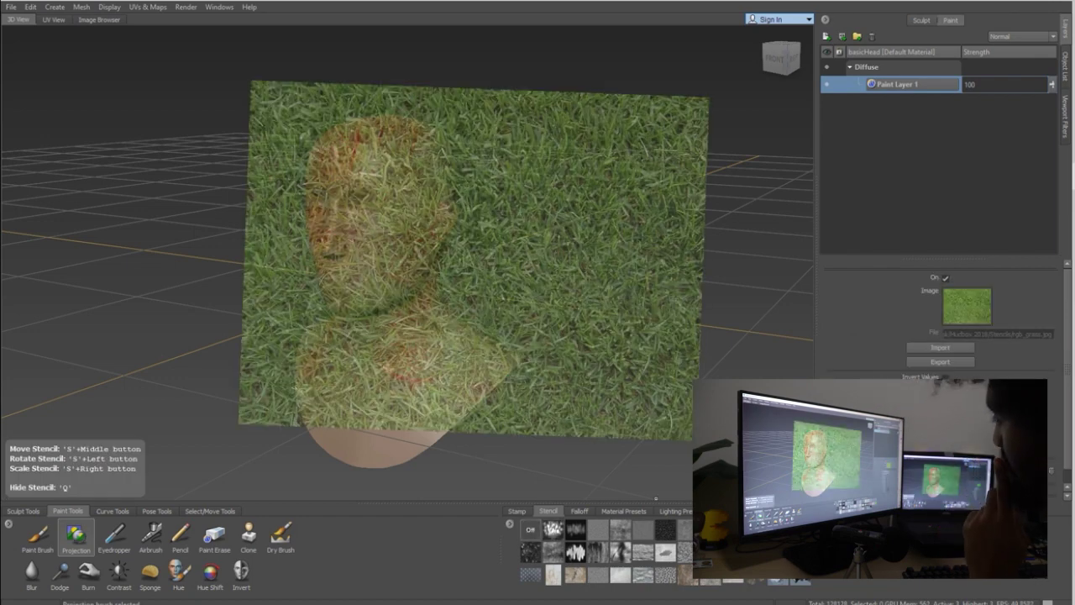
left_click(553, 529)
middle_click_drag(352, 177, 510, 195, "alt")
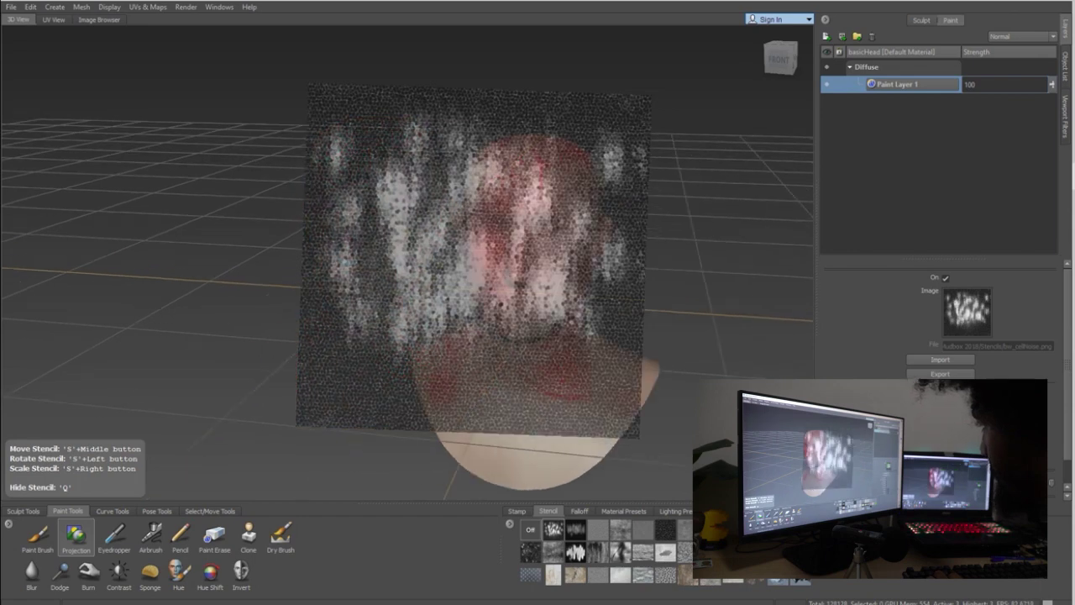
mouse_move(510, 195)
left_mouse_down()
mouse_move(512, 273)
mouse_move(527, 285)
left_mouse_up()
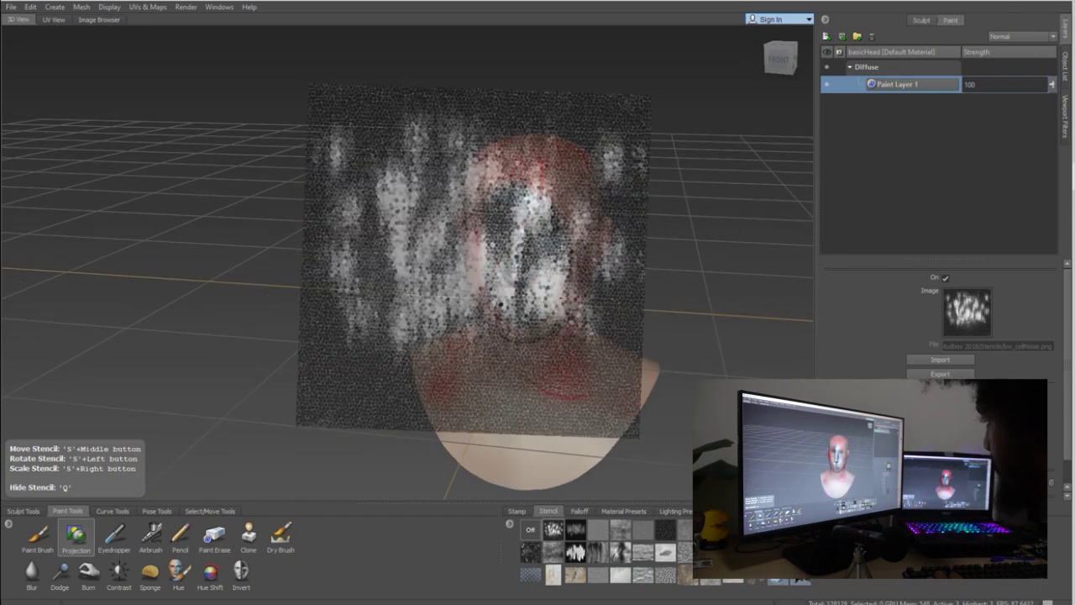
Return to the Paint Brush with the cell noise stencil and add a second paint layer to the Diffuse channel
left_click(38, 535)
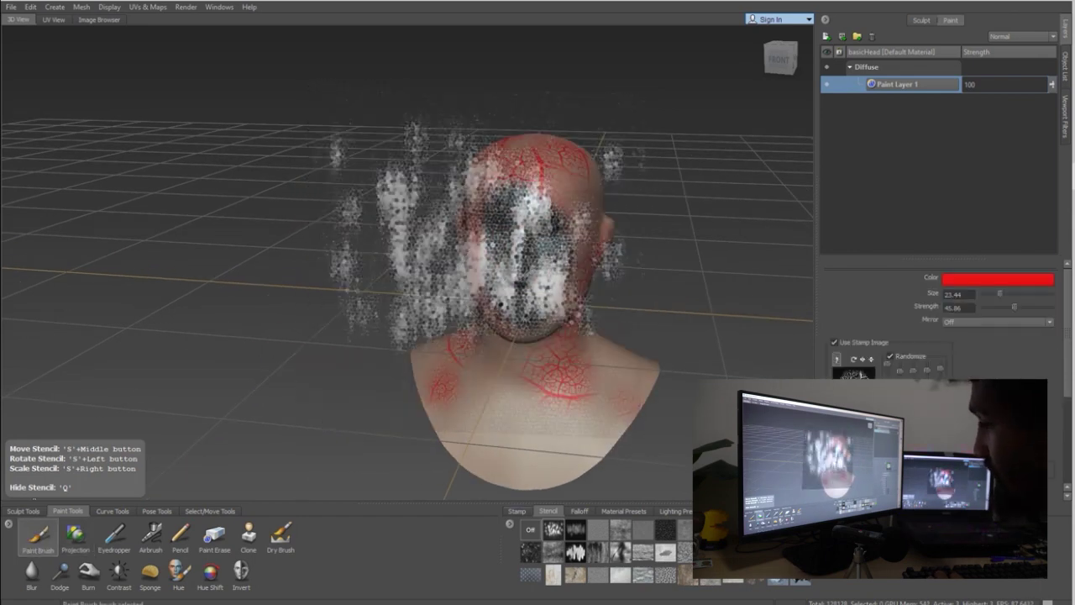
left_click(554, 530)
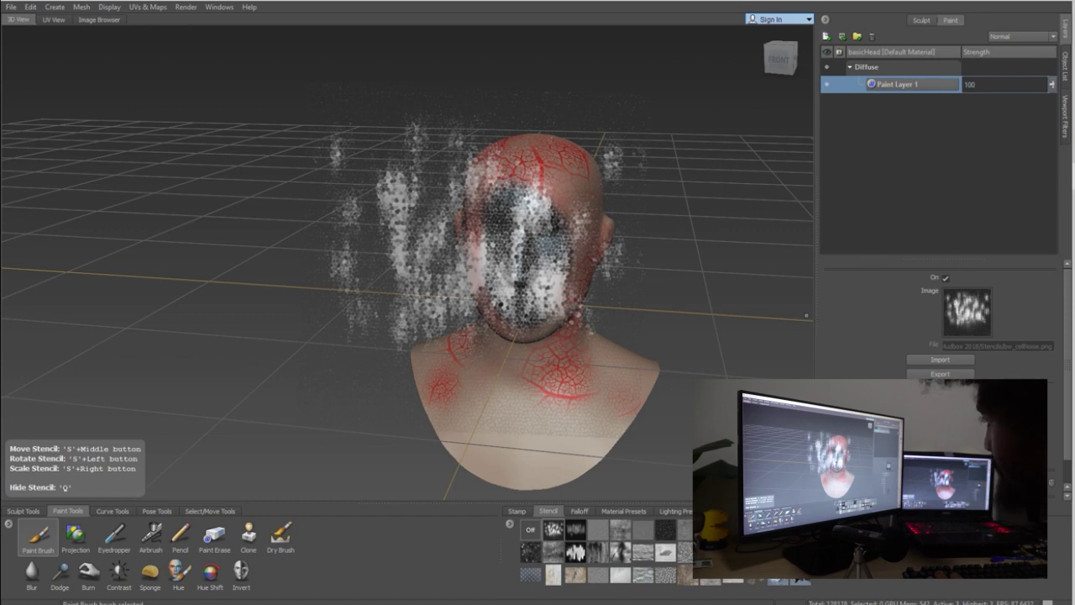
left_click(827, 37)
left_click(537, 338)
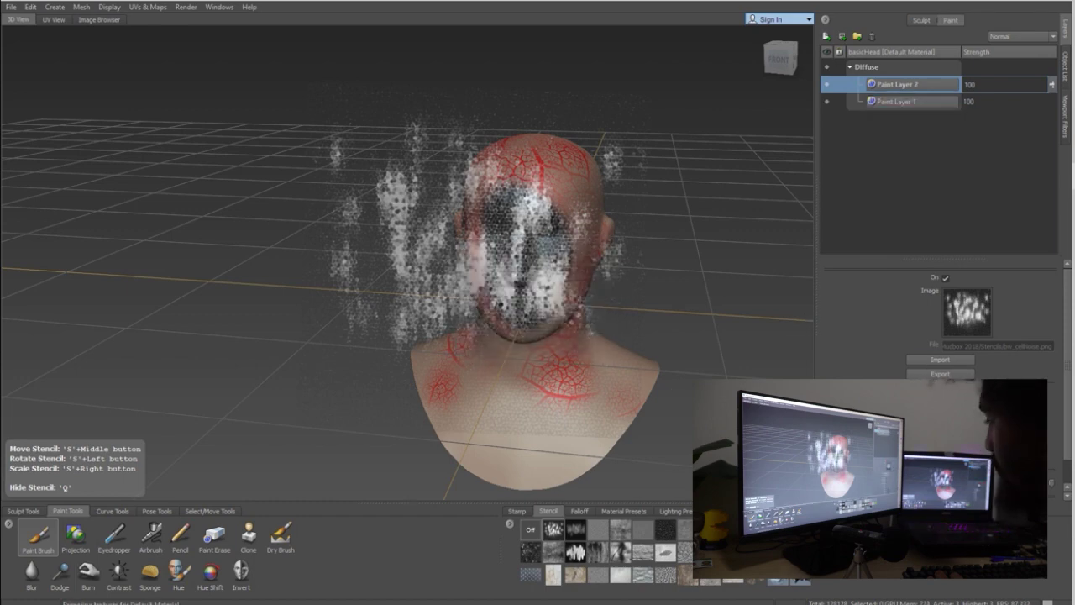
Turn the head to its side profile and set the Paint Brush color to magenta
left_click_drag(471, 251, 491, 252, "alt")
middle_click_drag(537, 244, 357, 260, "alt")
left_click_drag(357, 261, 487, 269, "alt")
middle_click_drag(352, 269, 501, 218, "alt")
right_click_drag(504, 220, 663, 242, "alt")
middle_click_drag(663, 241, 632, 258, "alt")
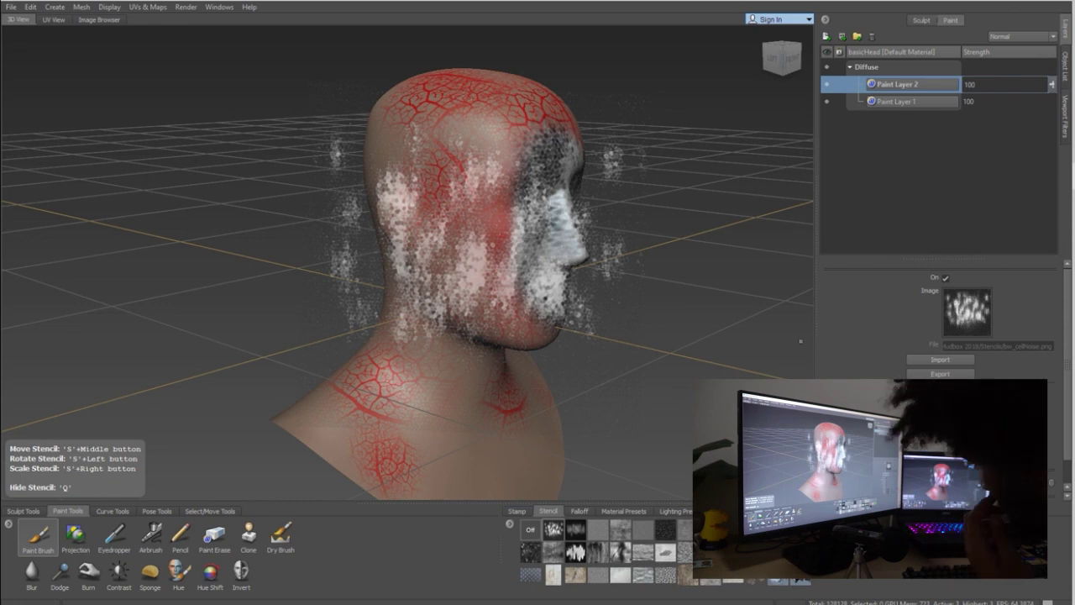
left_click(38, 534)
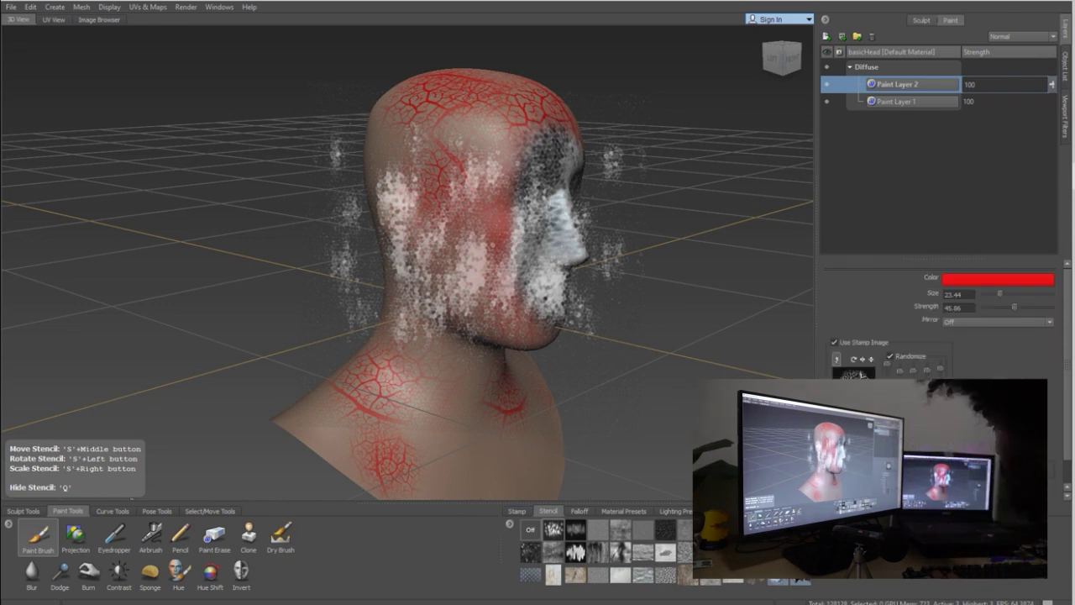
left_click(997, 280)
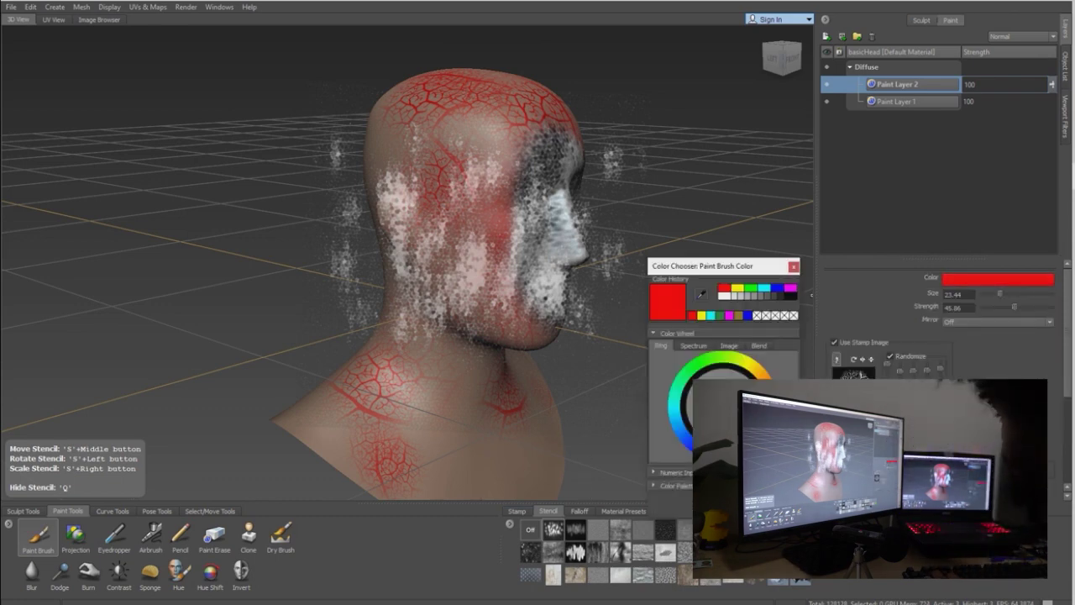
left_click(790, 288)
Disable the stamp image and paint magenta through the cell noise stencil over the cheek, jaw and upper neck
left_click_drag(451, 202, 447, 208)
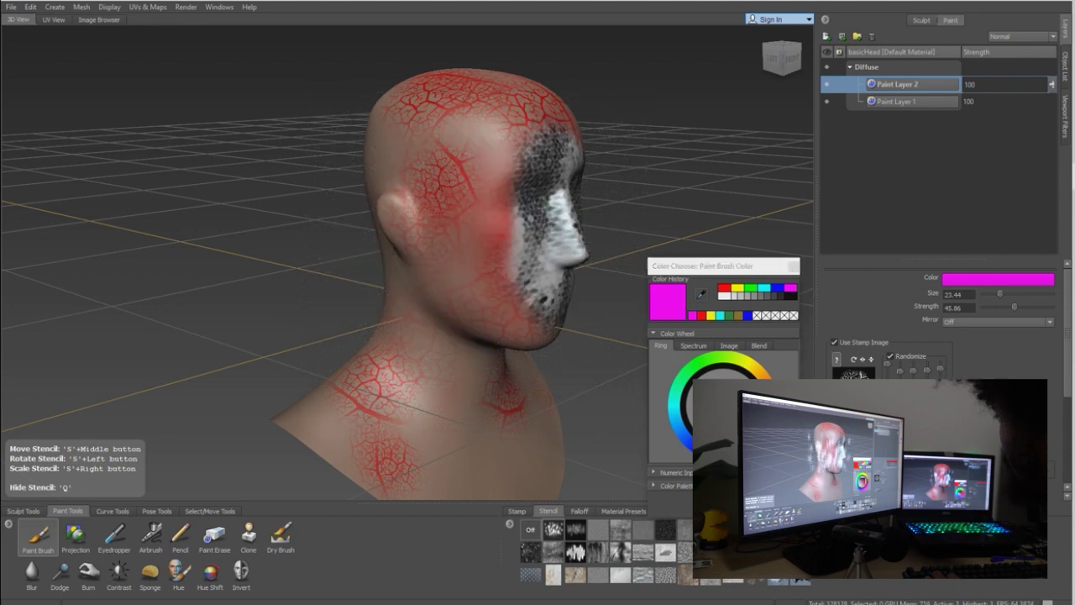
left_click_drag(468, 301, 476, 316)
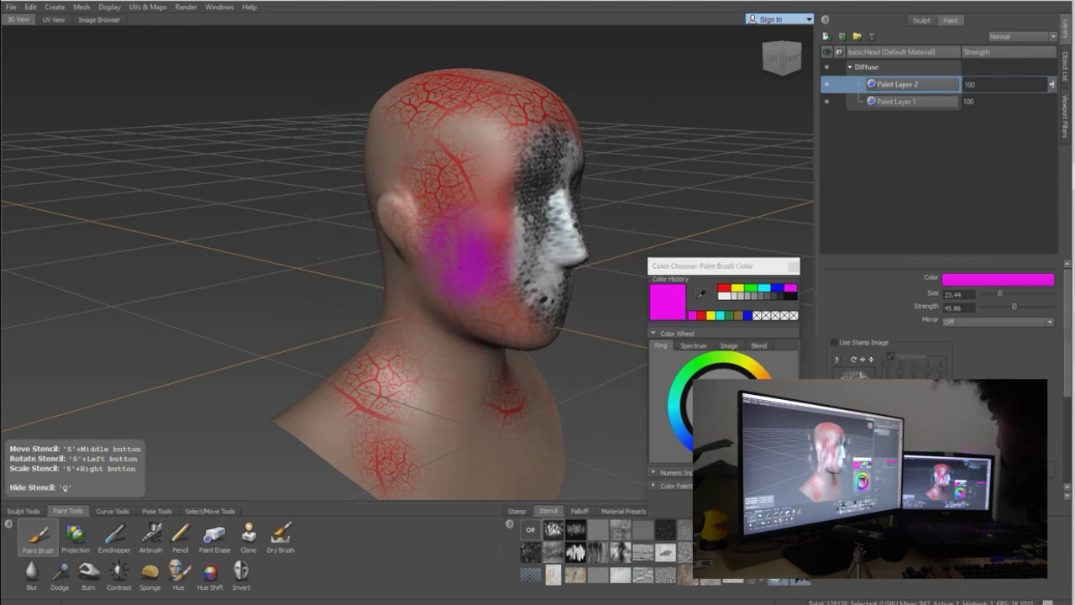
mouse_move(460, 265)
left_mouse_down()
mouse_move(467, 251)
mouse_move(464, 288)
mouse_move(497, 287)
left_mouse_up()
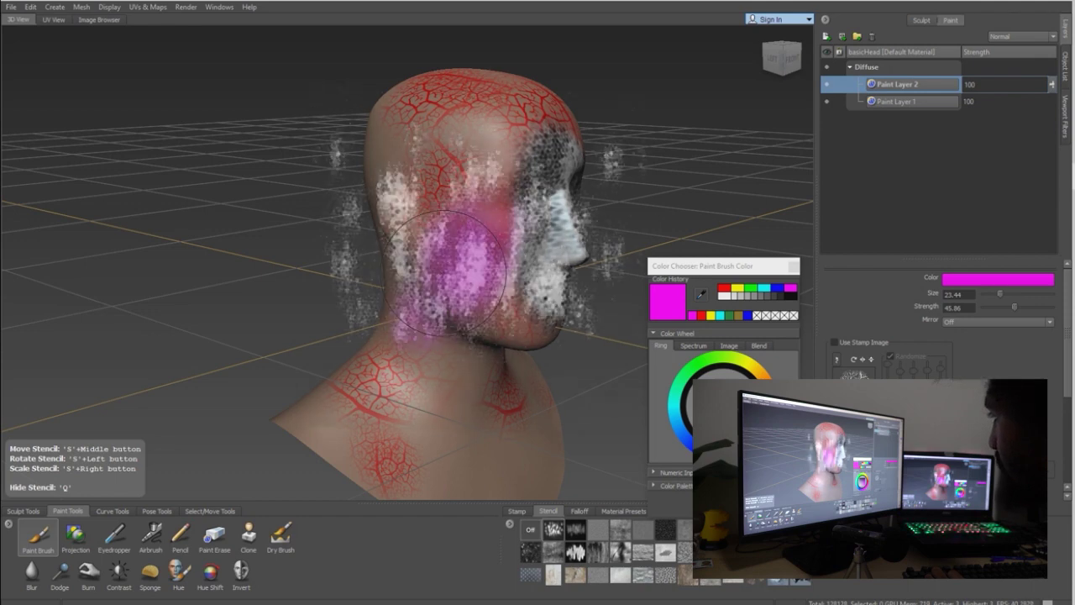
scroll(506, 291, "up", 3)
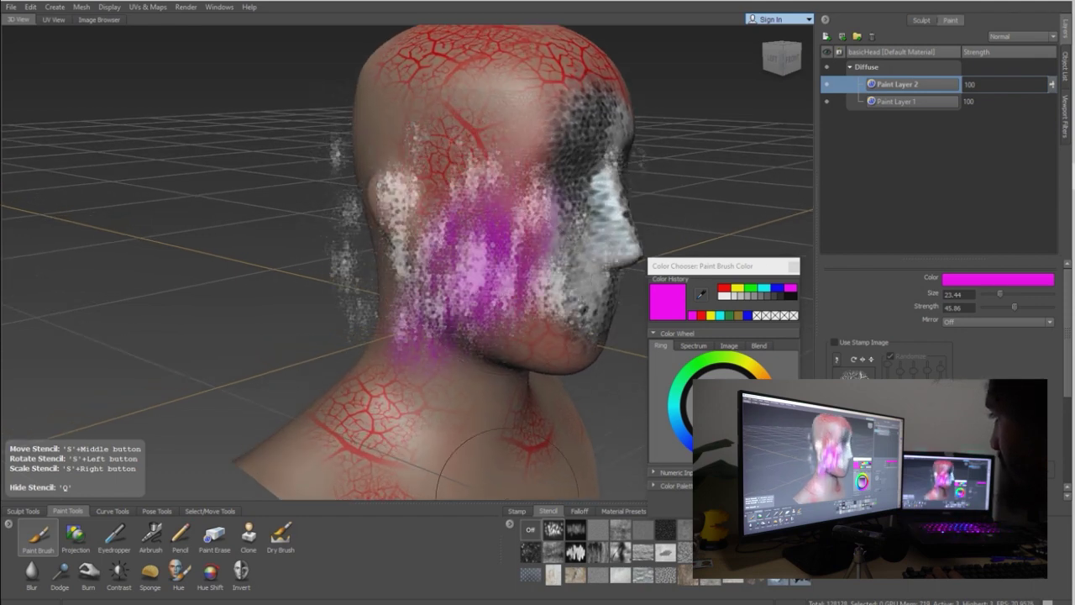
Hide the stencil and inspect the speckled magenta paint on the cheek up close
key("q")
scroll(589, 296, "up", 3)
scroll(589, 297, "up", 3)
middle_click_drag(589, 296, 507, 231, "alt")
left_click_drag(507, 231, 554, 214, "alt")
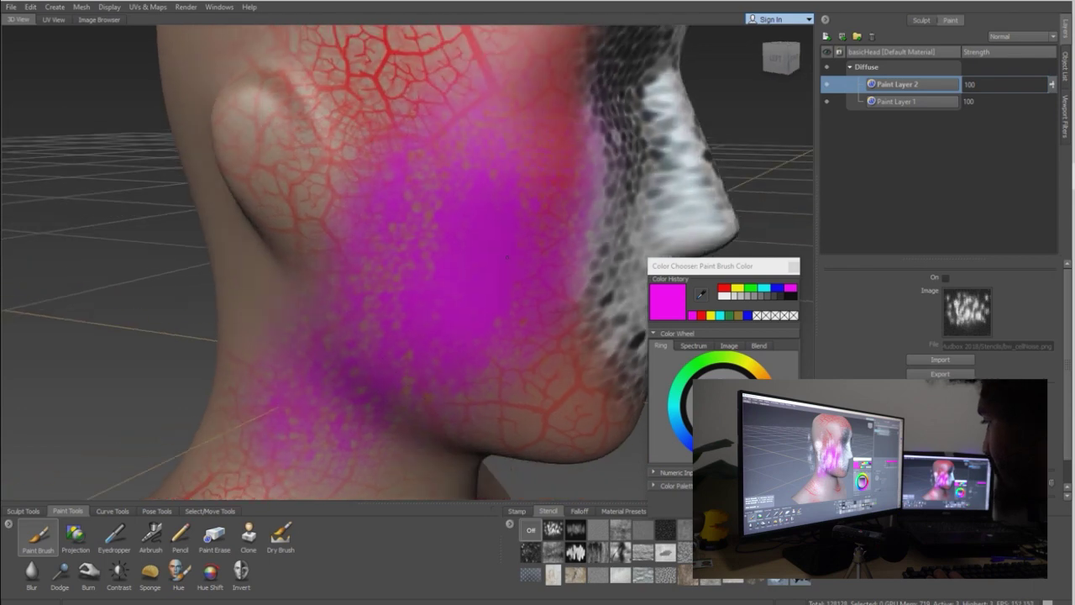
Paint magenta vertical streaks on the lower middle of the chest through the bw_dirtyStreaks stencil
middle_click_drag(412, 453, 419, 120, "alt")
left_click_drag(420, 120, 348, 190, "alt")
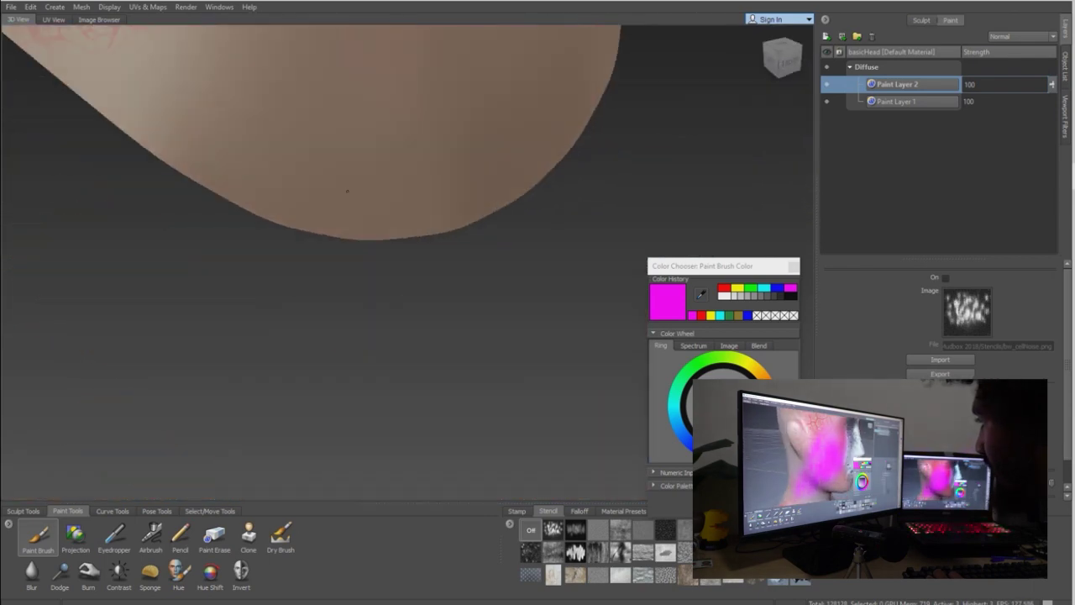
middle_click_drag(339, 180, 338, 365, "alt")
left_click_drag(338, 365, 340, 281, "alt")
middle_click_drag(339, 281, 420, 118, "alt")
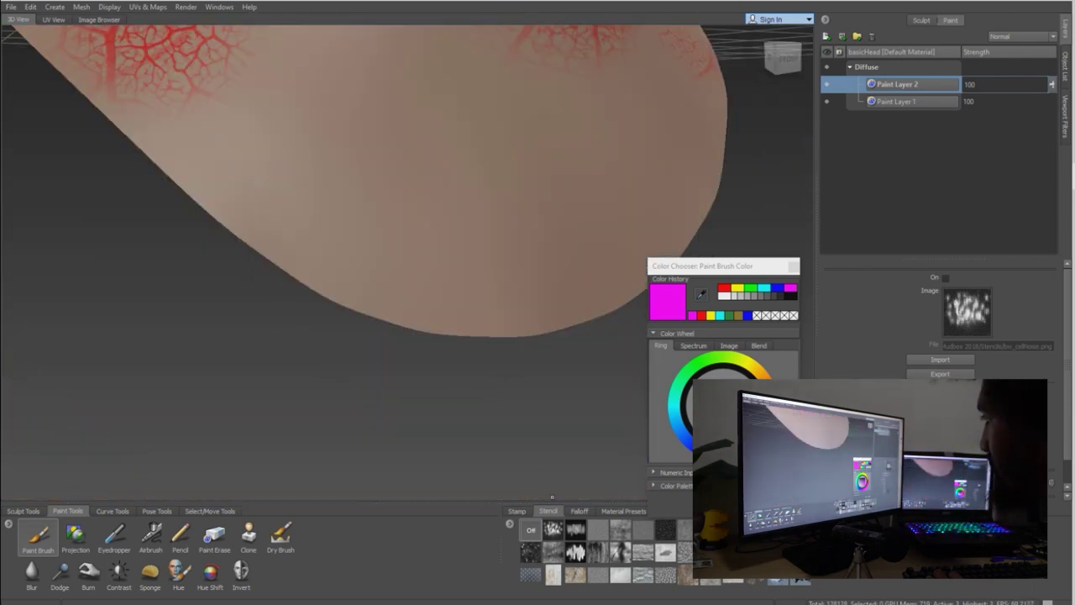
left_click(554, 530)
left_click(576, 530)
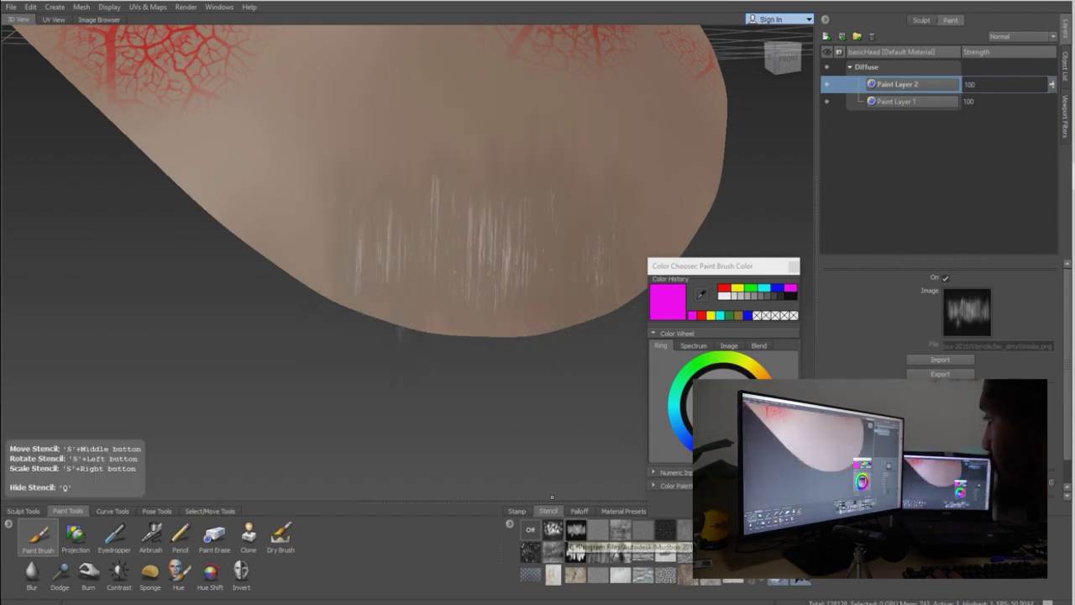
left_click_drag(540, 195, 495, 209, "alt")
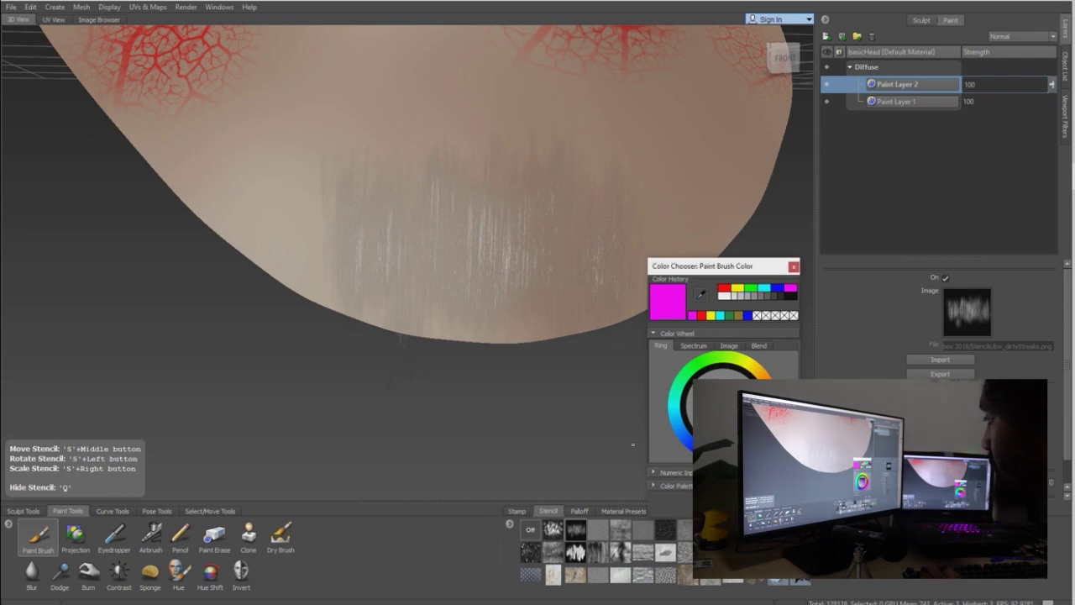
mouse_move(443, 192)
left_mouse_down()
mouse_move(463, 295)
mouse_move(429, 280)
mouse_move(461, 247)
mouse_move(467, 267)
left_mouse_up()
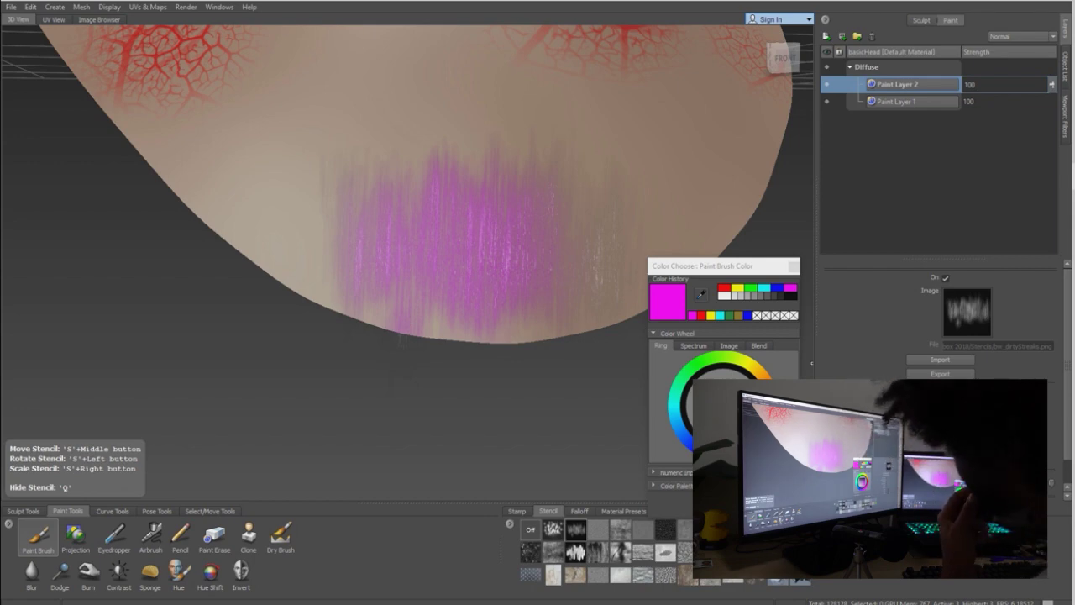
scroll(528, 256, "down", 1)
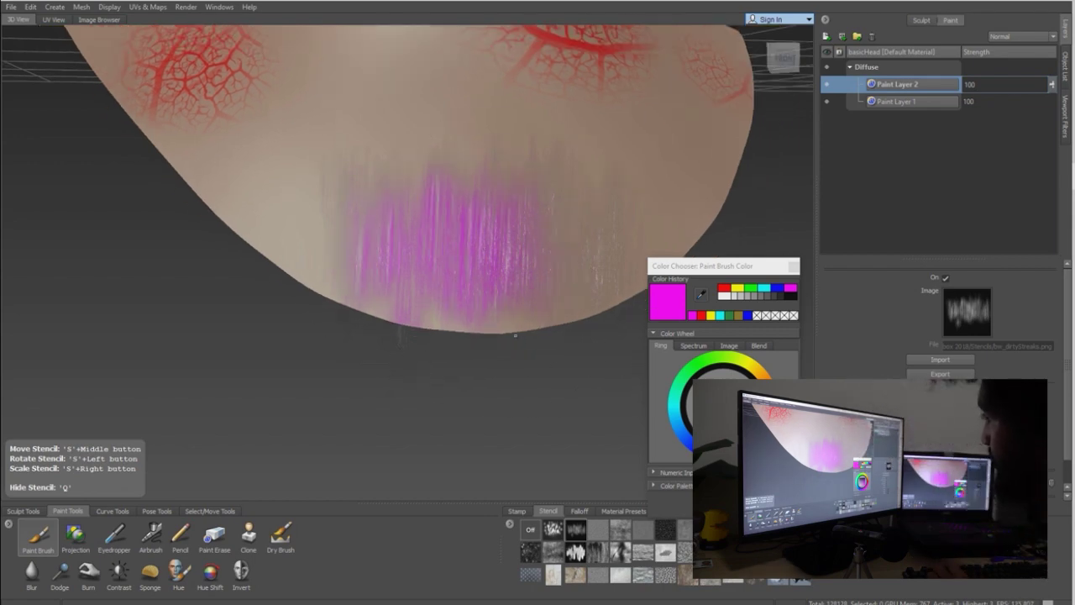
Paint a mottled magenta patch on the chest beside the streaks through the cloudy grey grime stencil
left_click(620, 529)
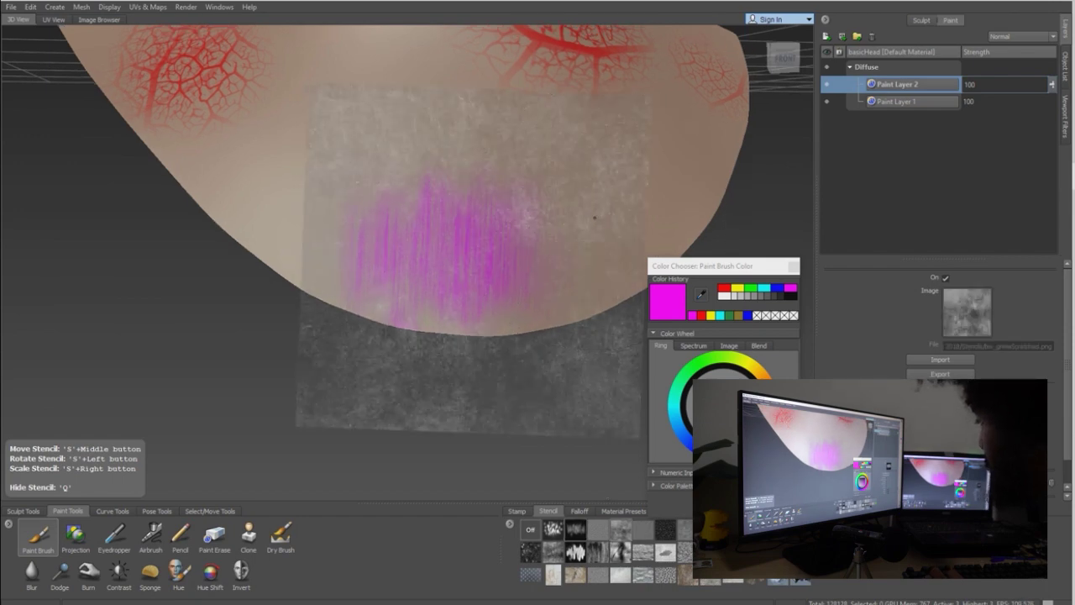
middle_click_drag(529, 221, 328, 307, "alt")
mouse_move(474, 231)
left_mouse_down()
mouse_move(486, 326)
mouse_move(471, 286)
left_mouse_up()
Paint magenta dots on the upper chest above the streaks through the bw_pores stencil
left_click(665, 530)
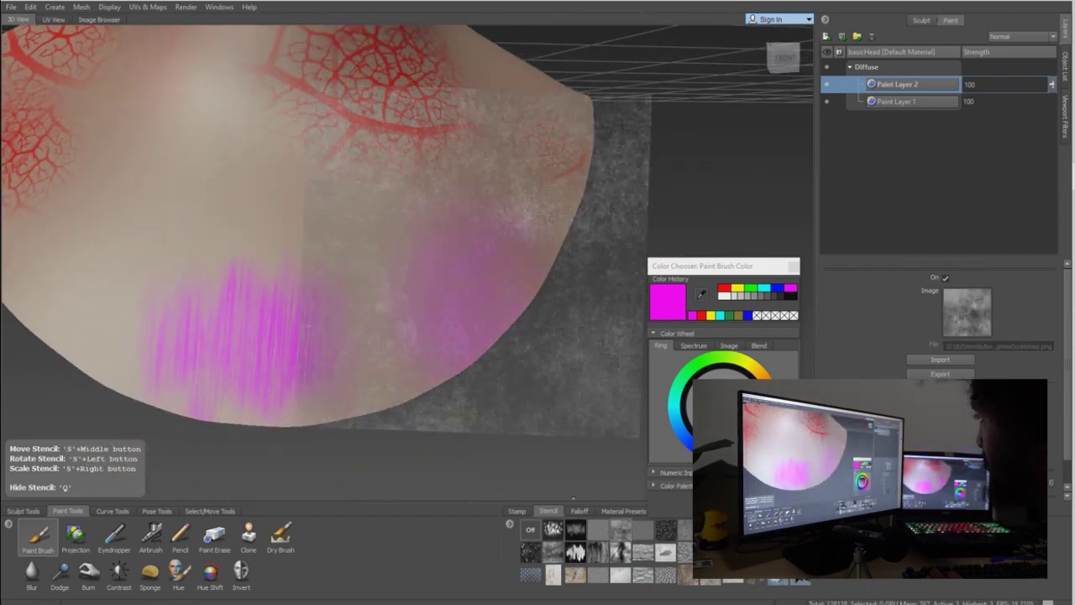
middle_click_drag(226, 167, 496, 270, "alt")
mouse_move(465, 263)
left_mouse_down()
mouse_move(421, 275)
mouse_move(416, 288)
left_mouse_up()
scroll(416, 288, "down", 1)
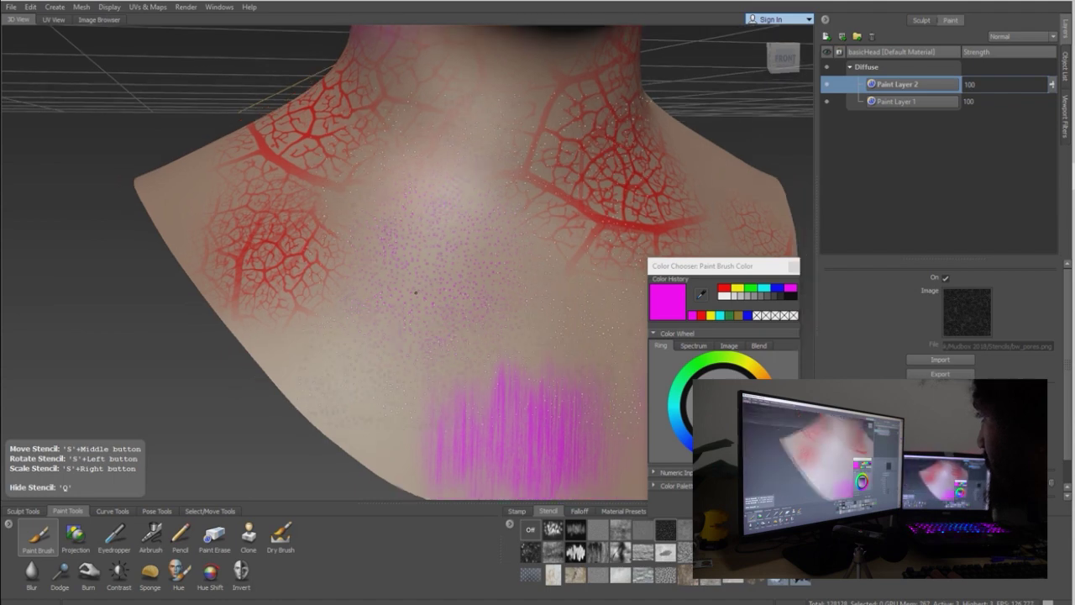
Rotate the pores stencil slightly over the chest and close the brush color chooser
middle_click_drag(457, 417, 407, 241, "alt")
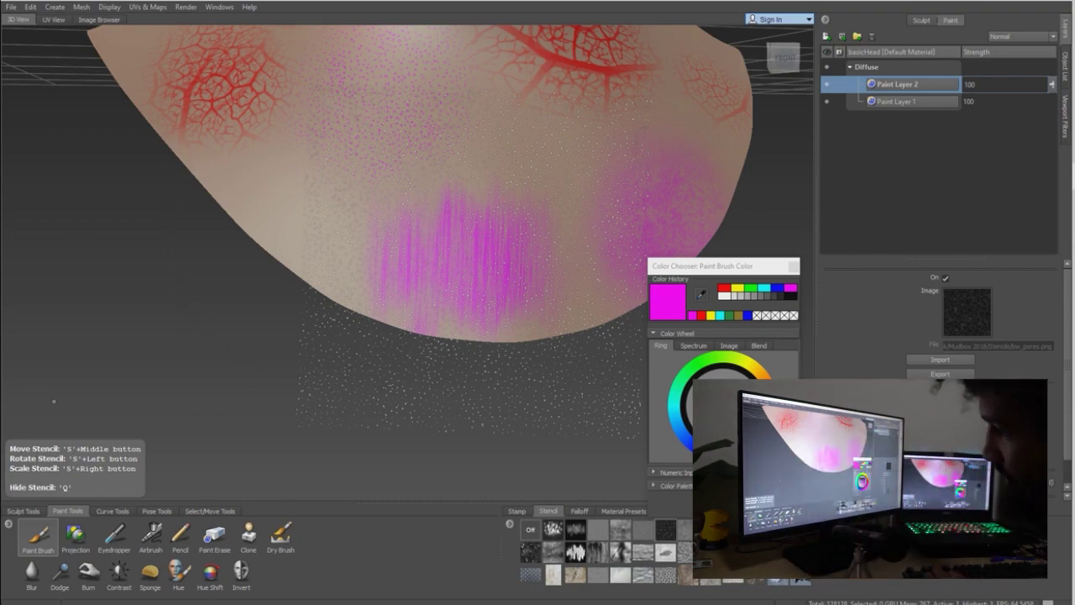
left_click_drag(538, 239, 586, 241)
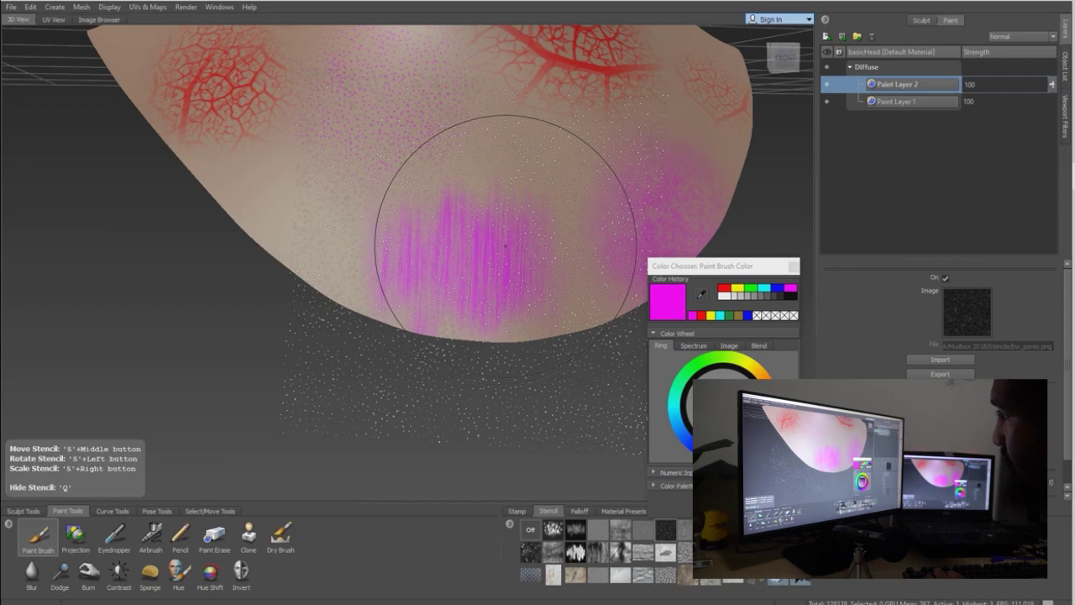
left_click(794, 266)
Examine the stenciled paint on the whole bust from several angles and distances
left_click_drag(595, 256, 511, 248, "alt")
middle_click_drag(510, 248, 488, 319, "alt")
right_click_drag(487, 319, 446, 307, "alt")
left_click_drag(446, 306, 382, 256, "alt")
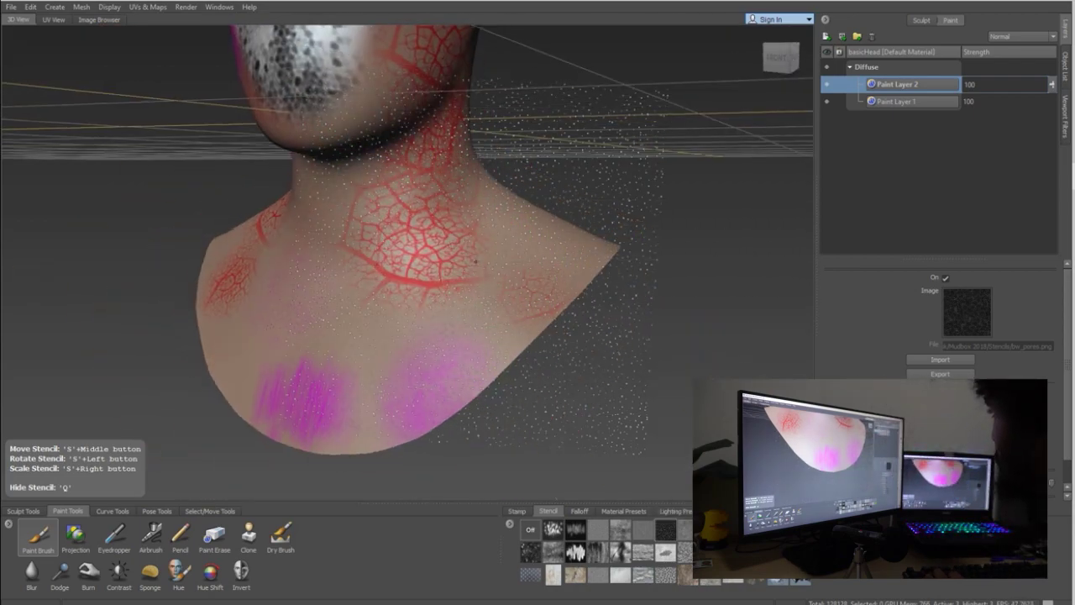
middle_click_drag(382, 256, 420, 340, "alt")
right_click_drag(420, 340, 337, 253, "alt")
left_click_drag(338, 253, 395, 289, "alt")
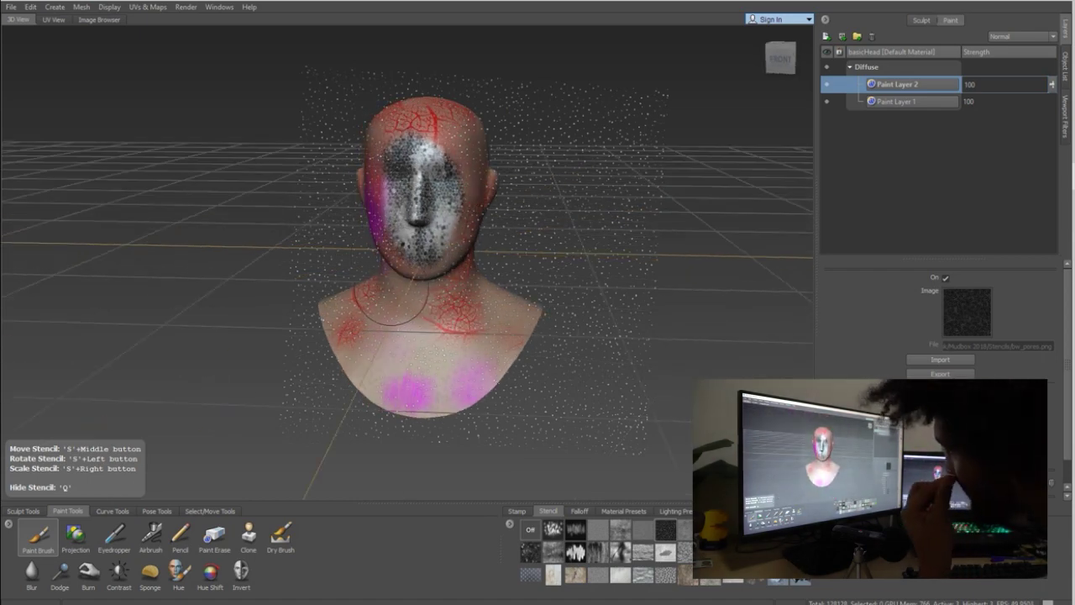
mouse_move(391, 303)
left_mouse_down("alt")
mouse_move(538, 306)
mouse_move(399, 308)
left_mouse_up("alt")
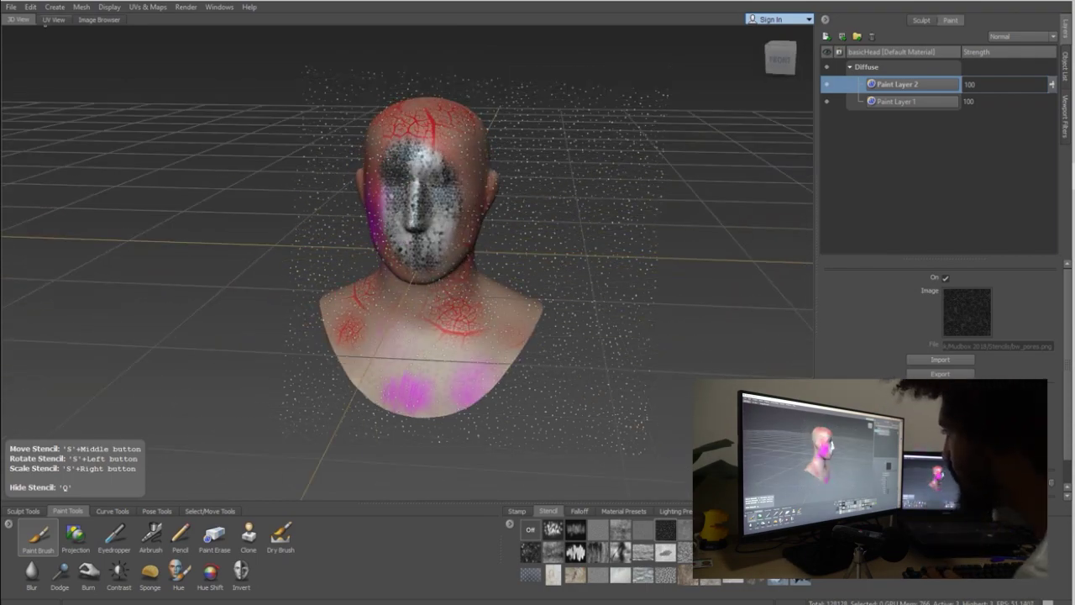
Check where the magenta paint falls on the UV layout, then return to the 3D view and look at the head's other side
left_click(47, 21)
left_click(98, 20)
left_click(54, 19)
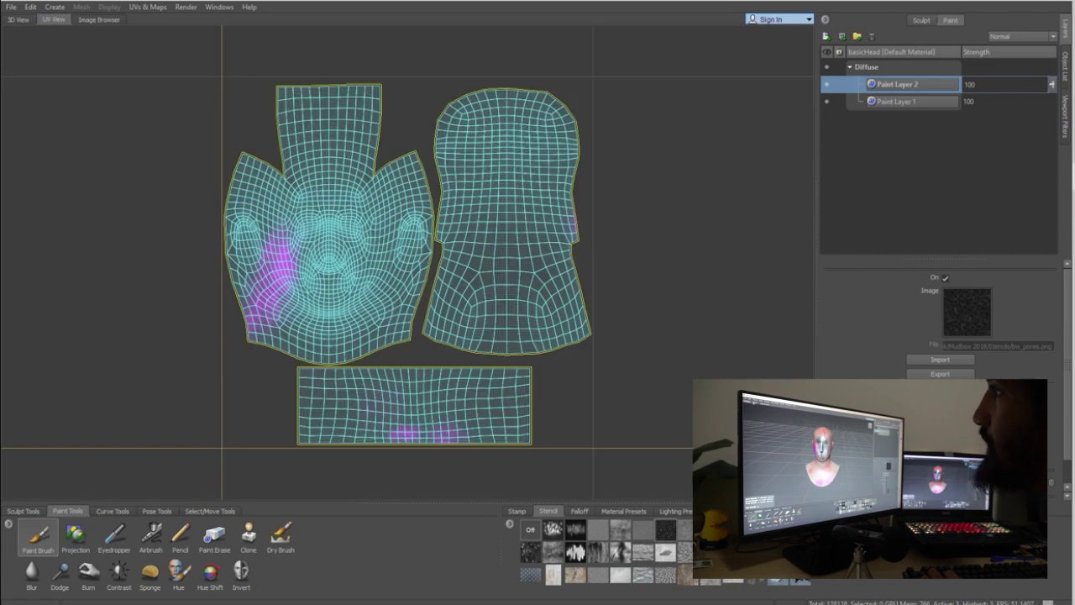
left_click(18, 19)
left_click_drag(328, 420, 351, 406, "alt")
mouse_move(403, 307)
left_mouse_down("alt")
mouse_move(406, 242)
mouse_move(300, 324)
left_mouse_up("alt")
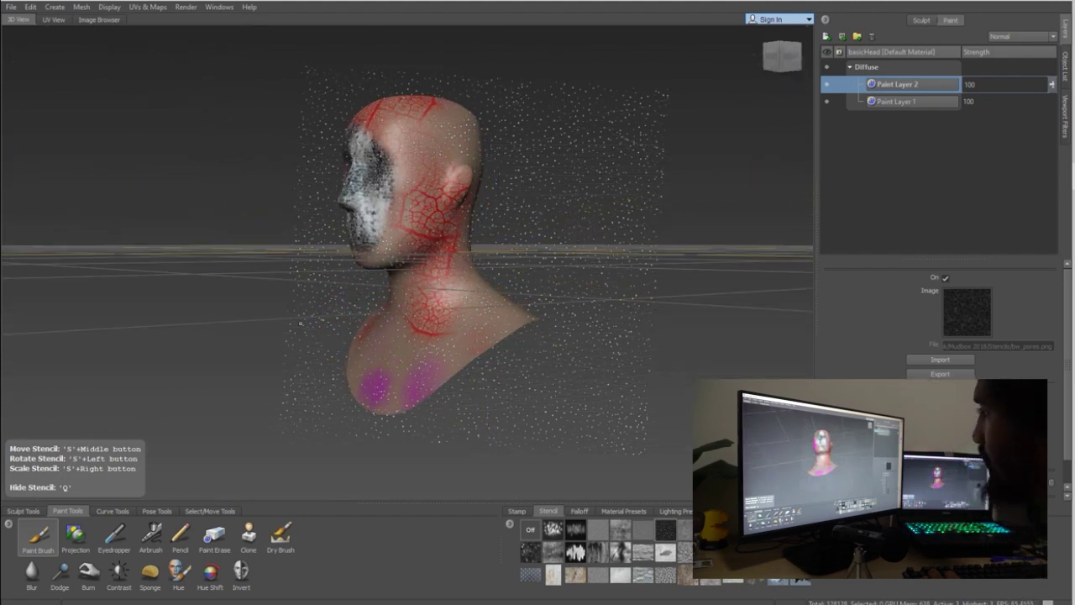
Restore the front view of the head and review the paint layer commands without applying any
left_click(761, 39)
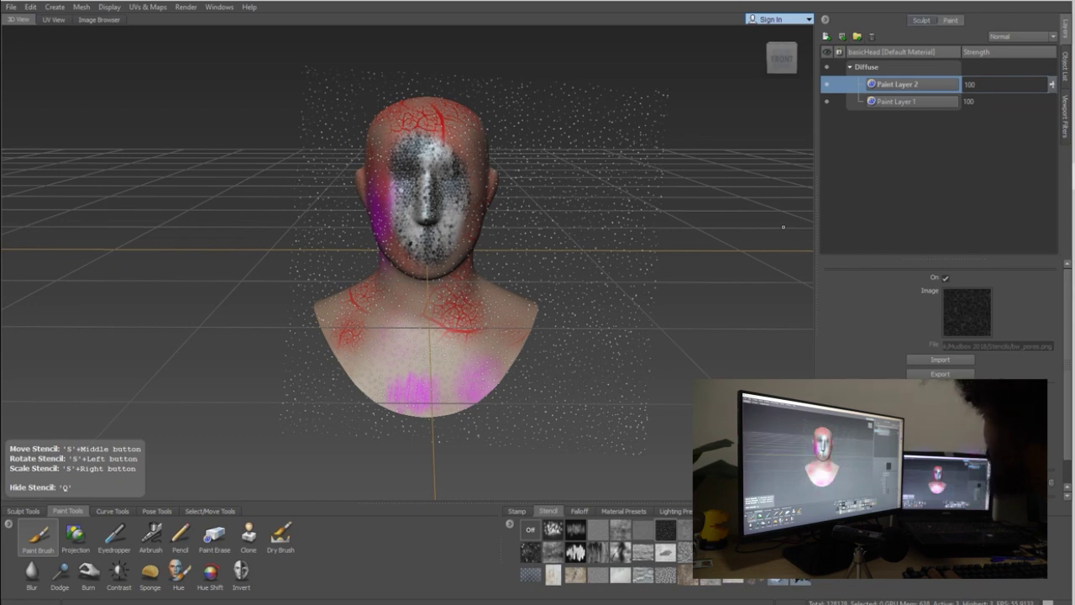
right_click(861, 176)
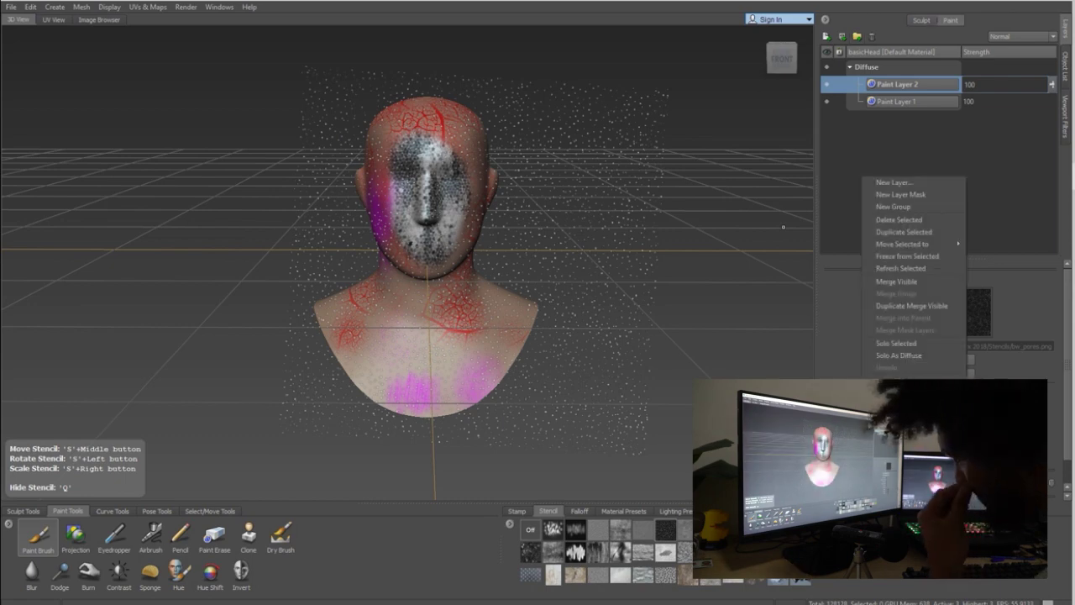
left_click(768, 306)
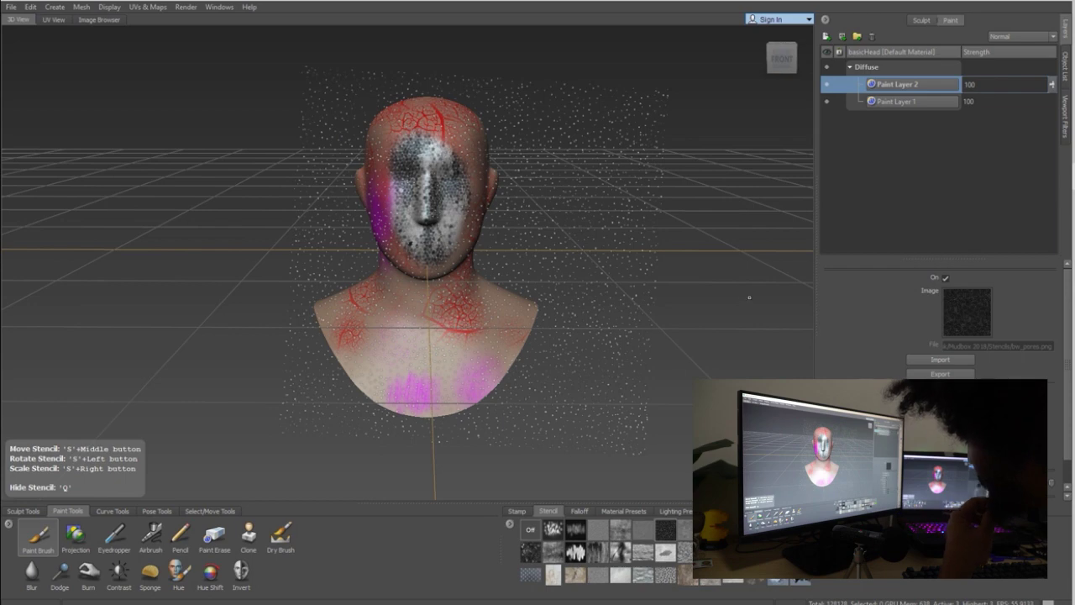